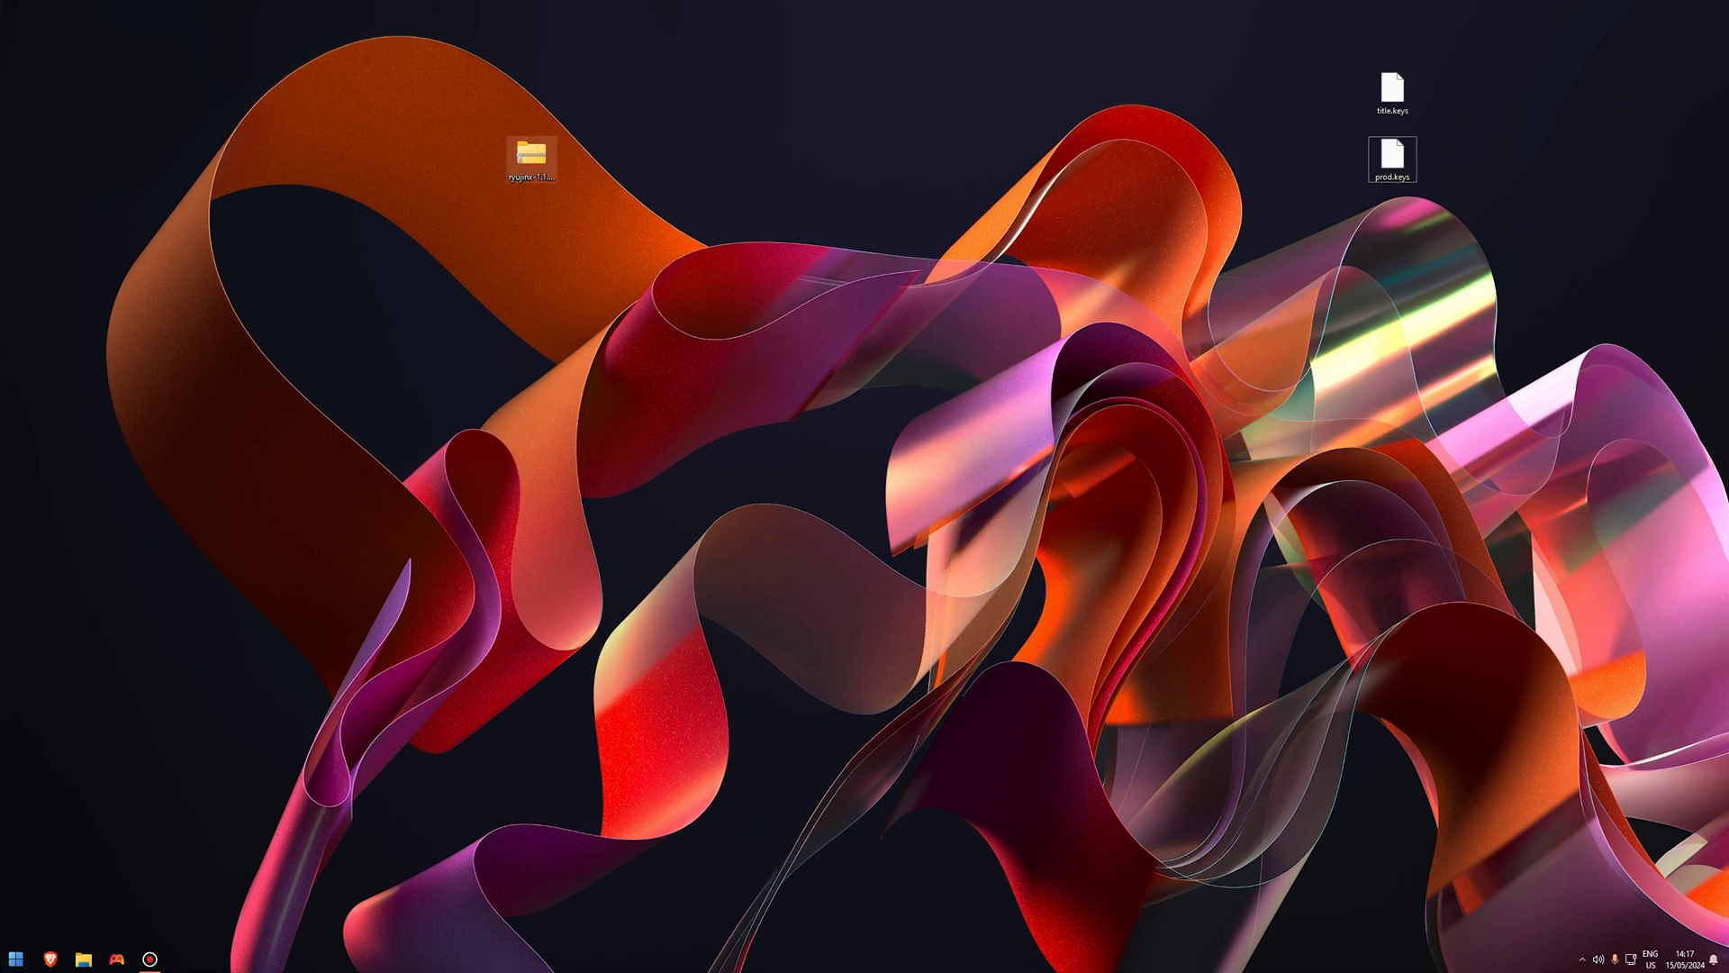
# Step: Extract the Ryujinx zip archive onto the desktop with WinRAR's Extract Here
pyautogui.moveTo(531, 155)
pyautogui.mouseDown()
pyautogui.moveTo(614, 160)
pyautogui.moveTo(531, 169)
pyautogui.mouseUp()
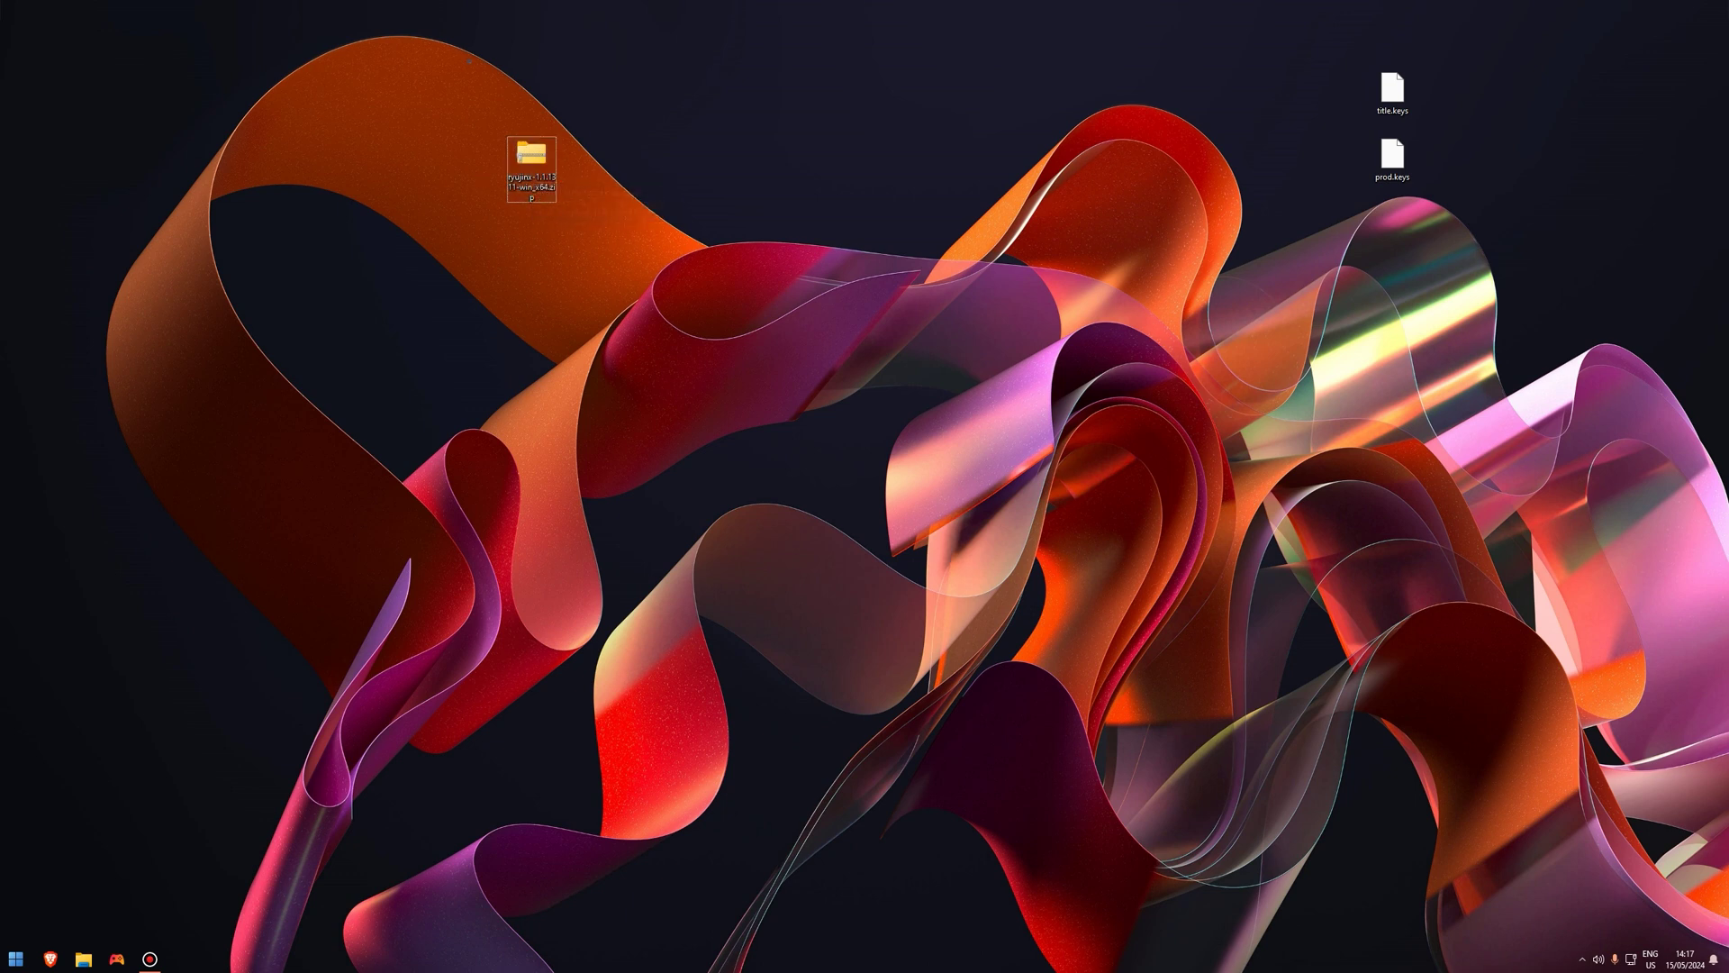
pyautogui.moveTo(467, 62); pyautogui.dragTo(910, 567)
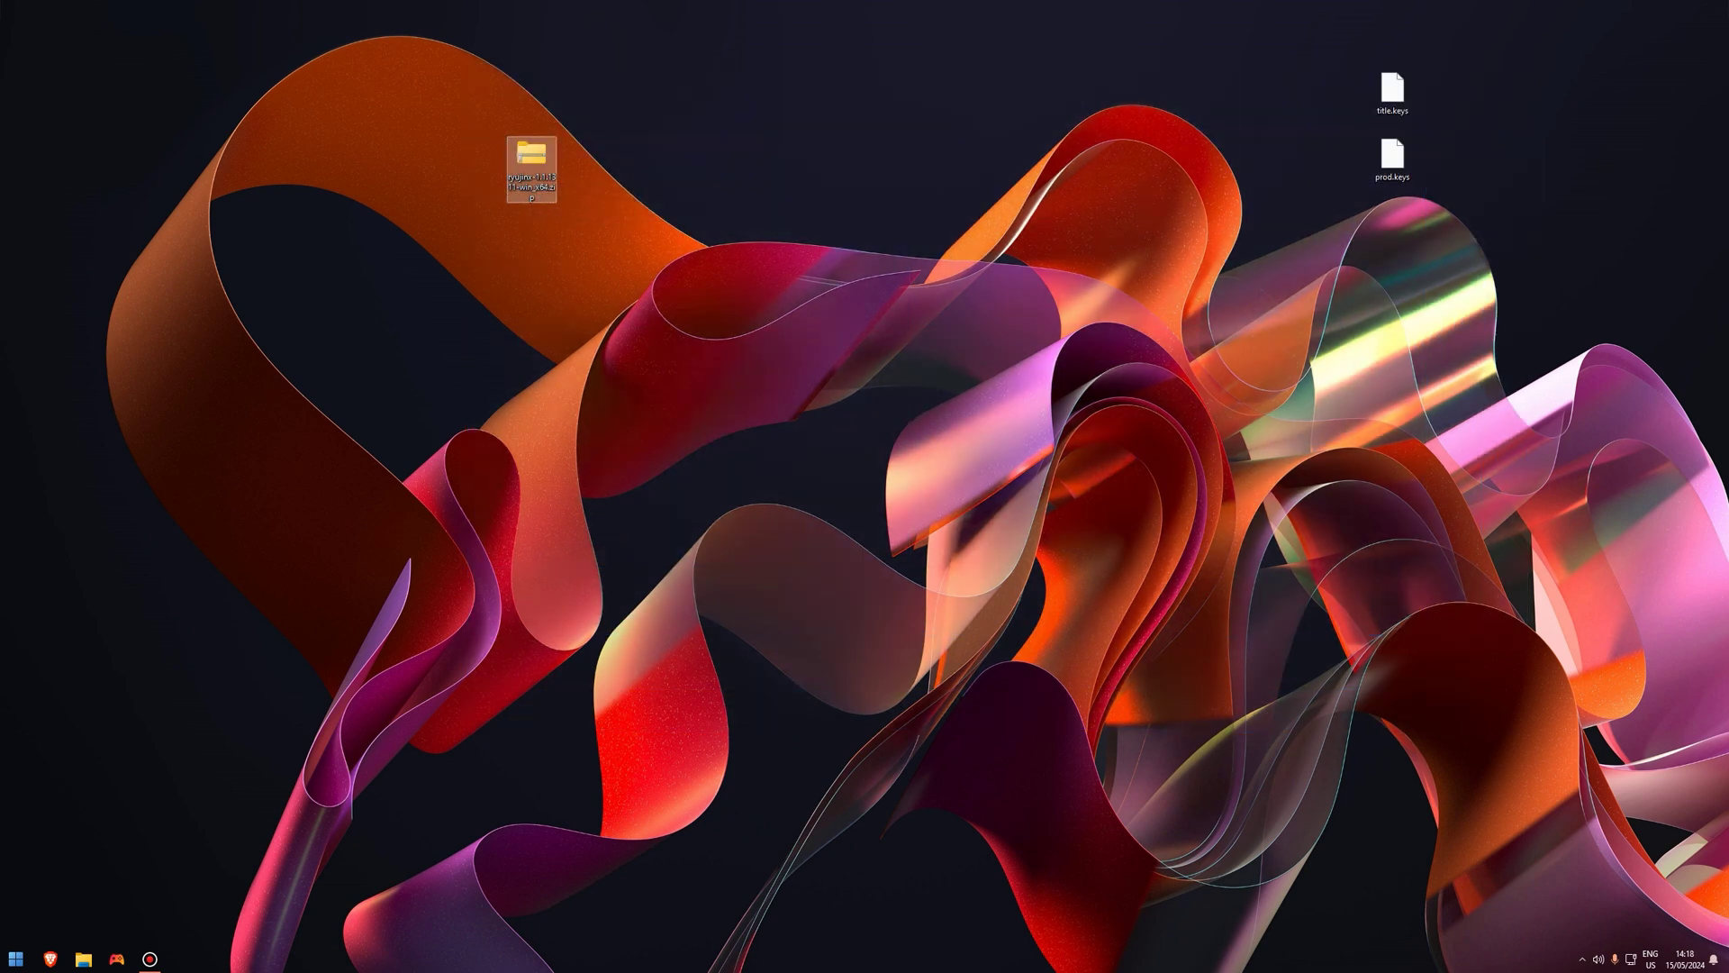
pyautogui.rightClick(533, 163)
pyautogui.moveTo(585, 219)
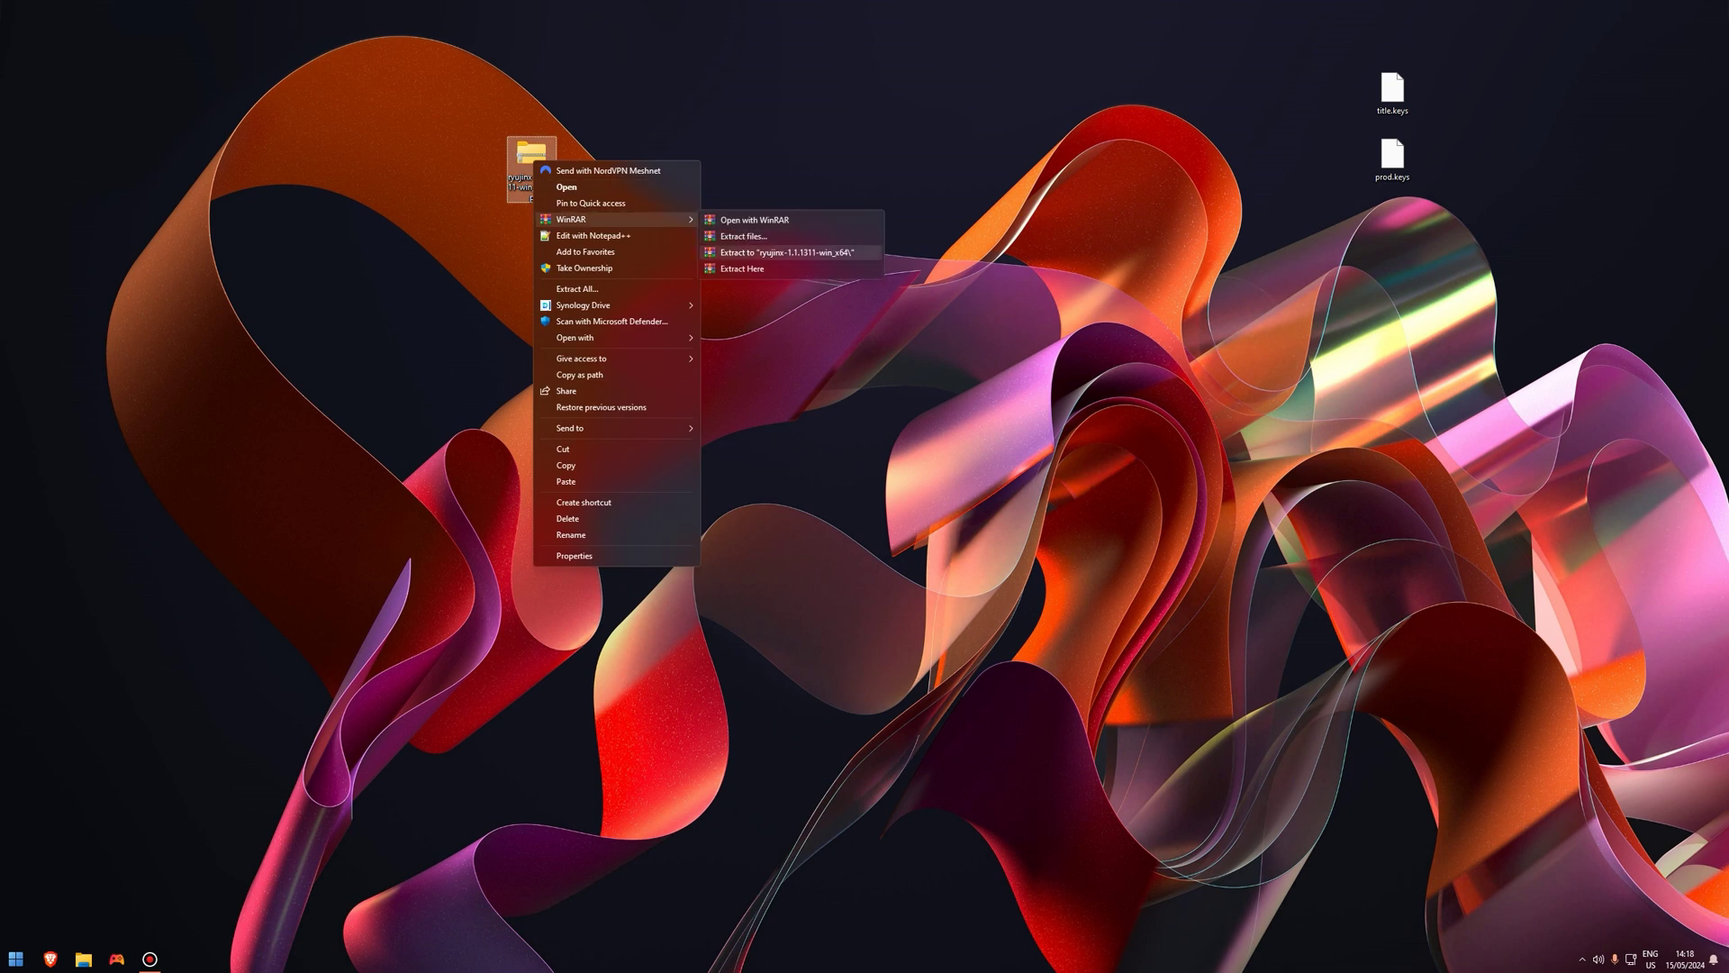
pyautogui.click(742, 269)
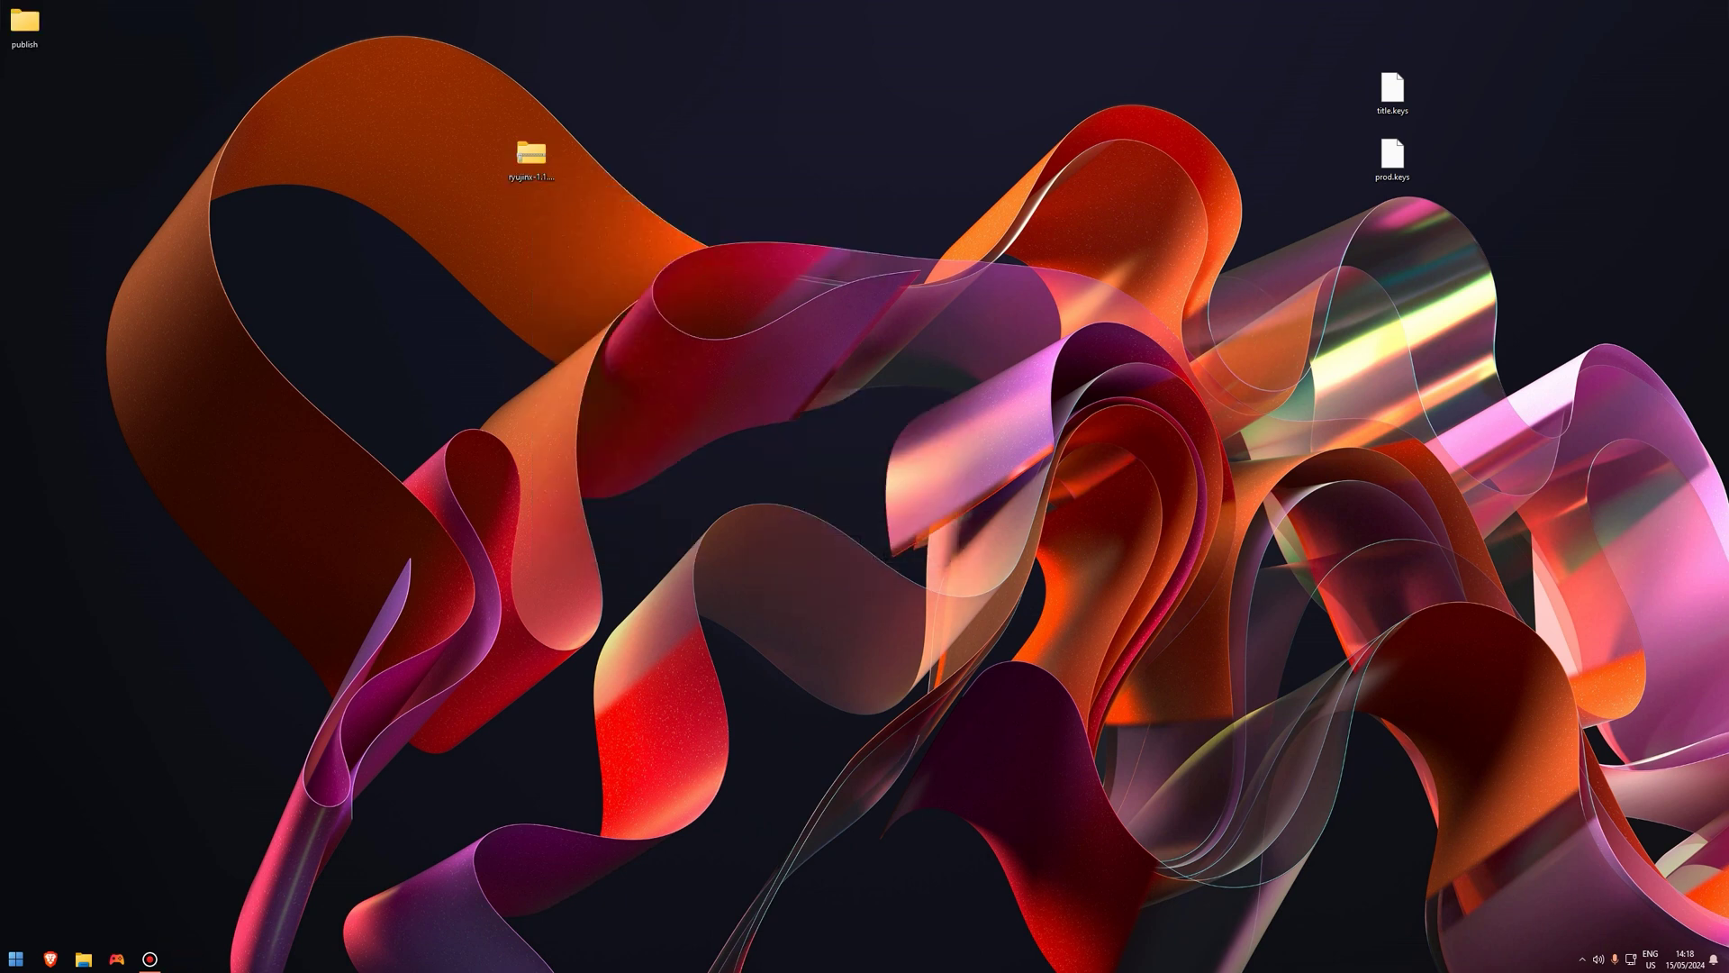
pyautogui.moveTo(24, 22); pyautogui.dragTo(885, 221)
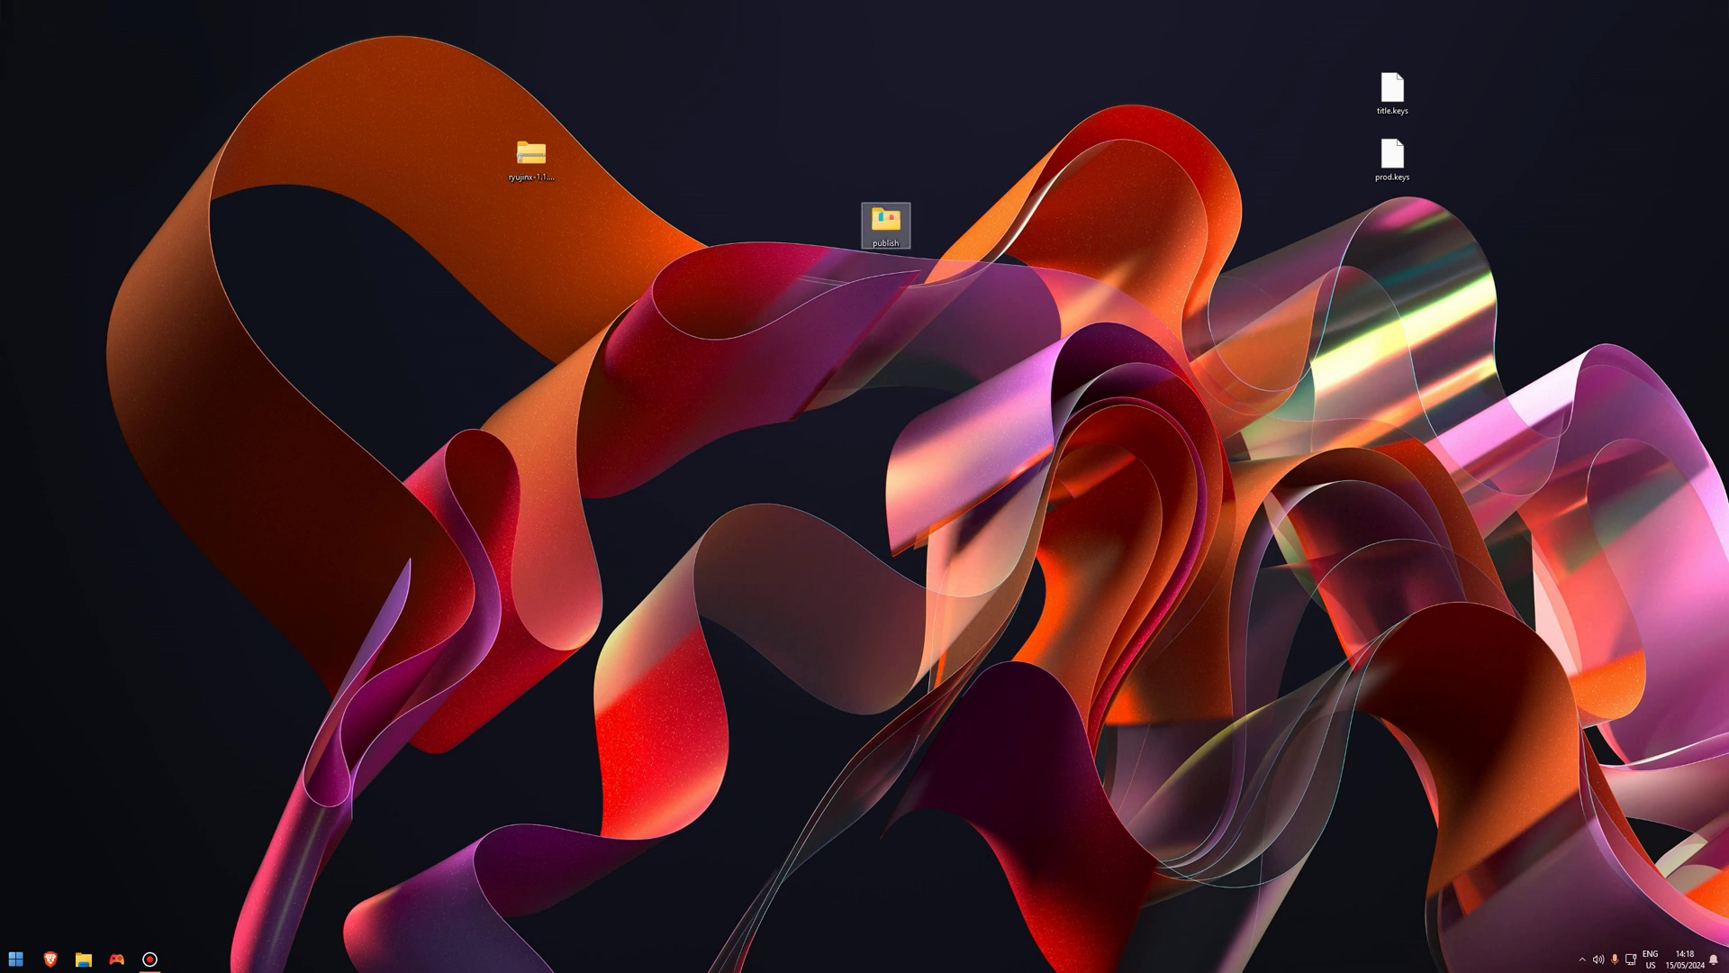
# Step: Rename the extracted 'publish' folder to Ryujinx and open it
pyautogui.rightClick(896, 244)
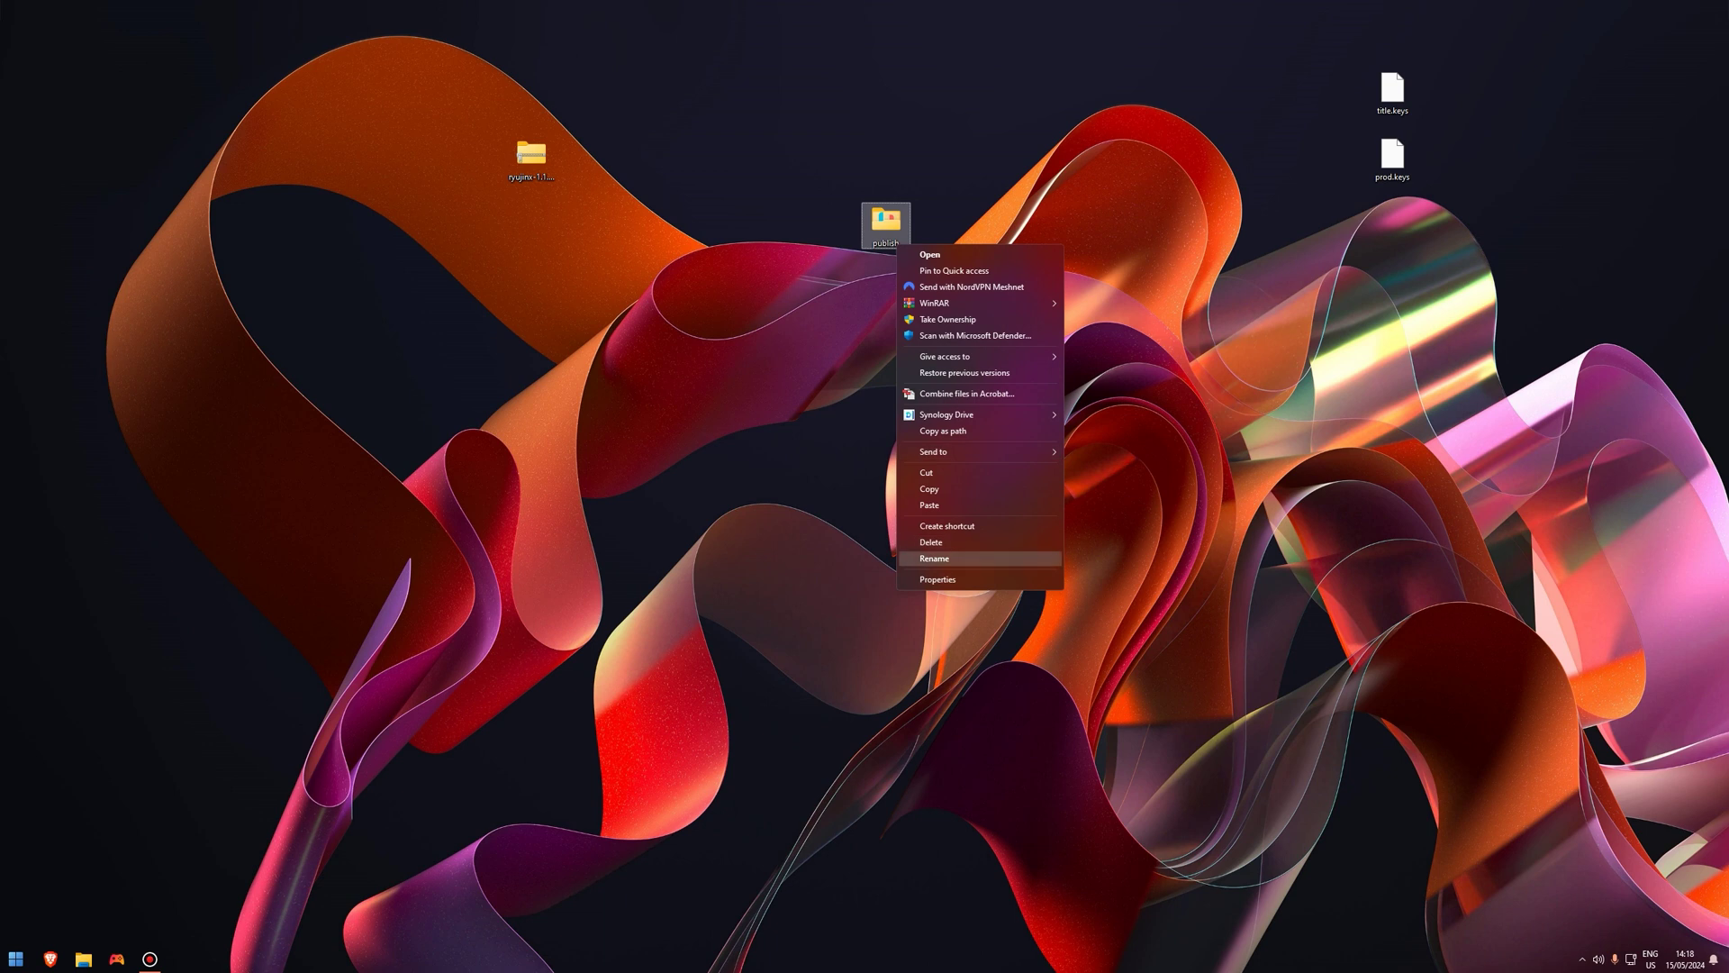
pyautogui.press('Return')
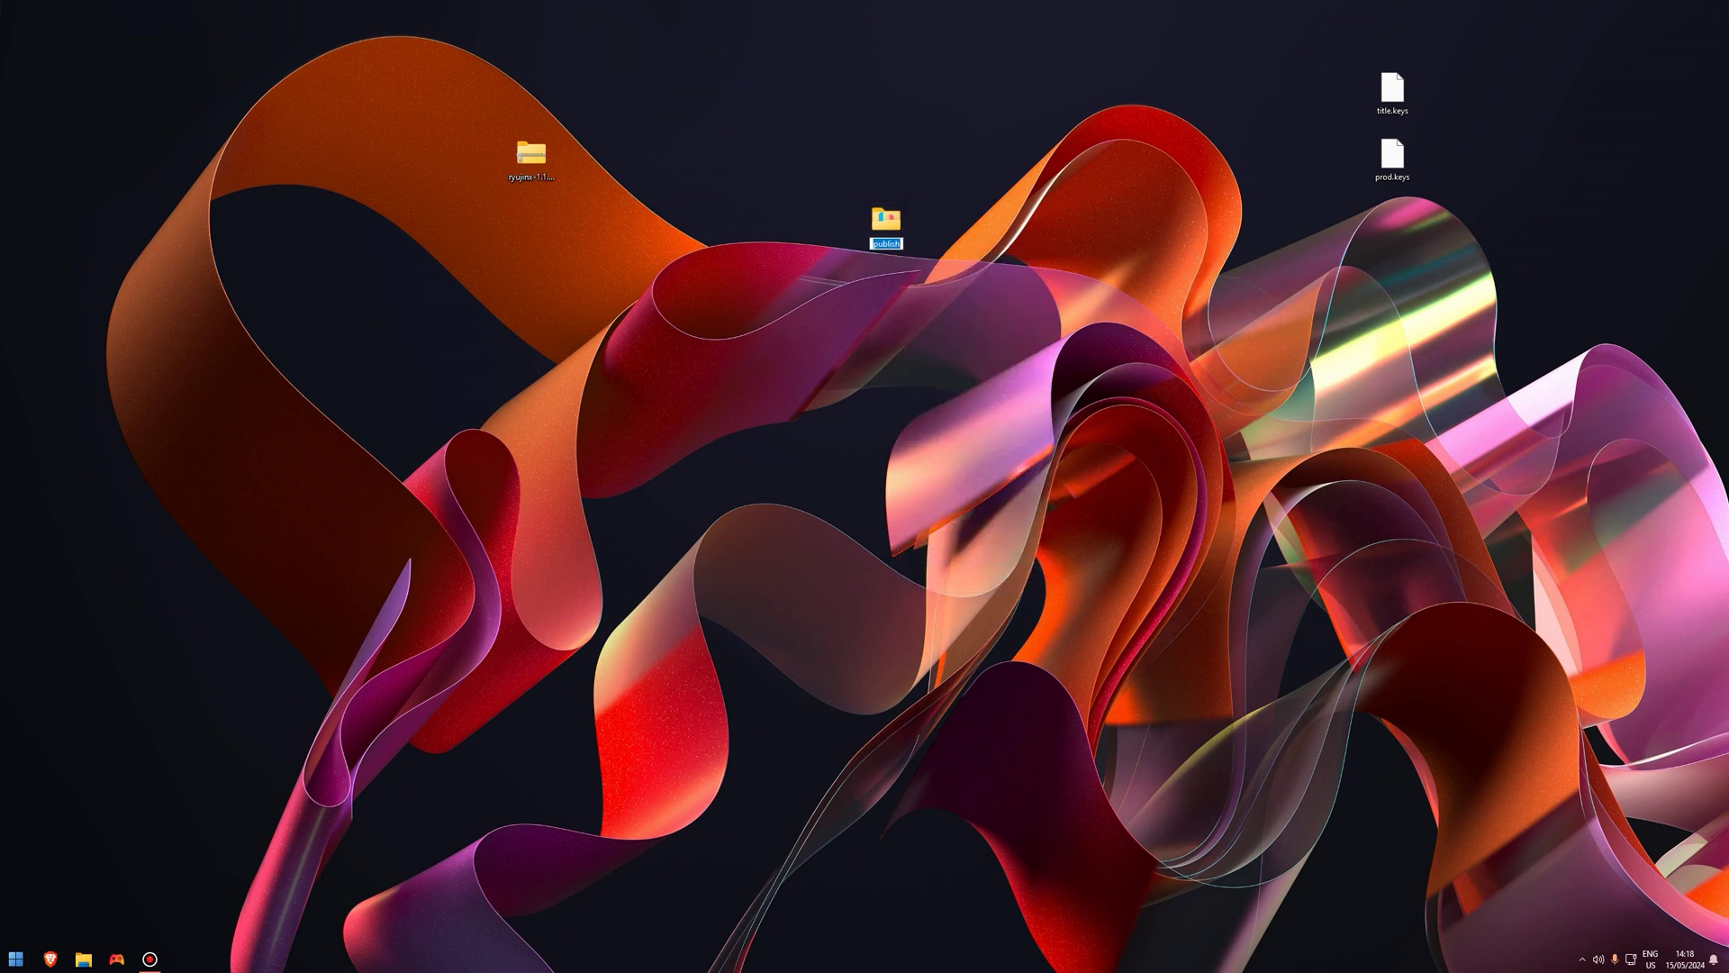
pyautogui.write('Ryujinx')
pyautogui.press('Return')
pyautogui.press('Return')
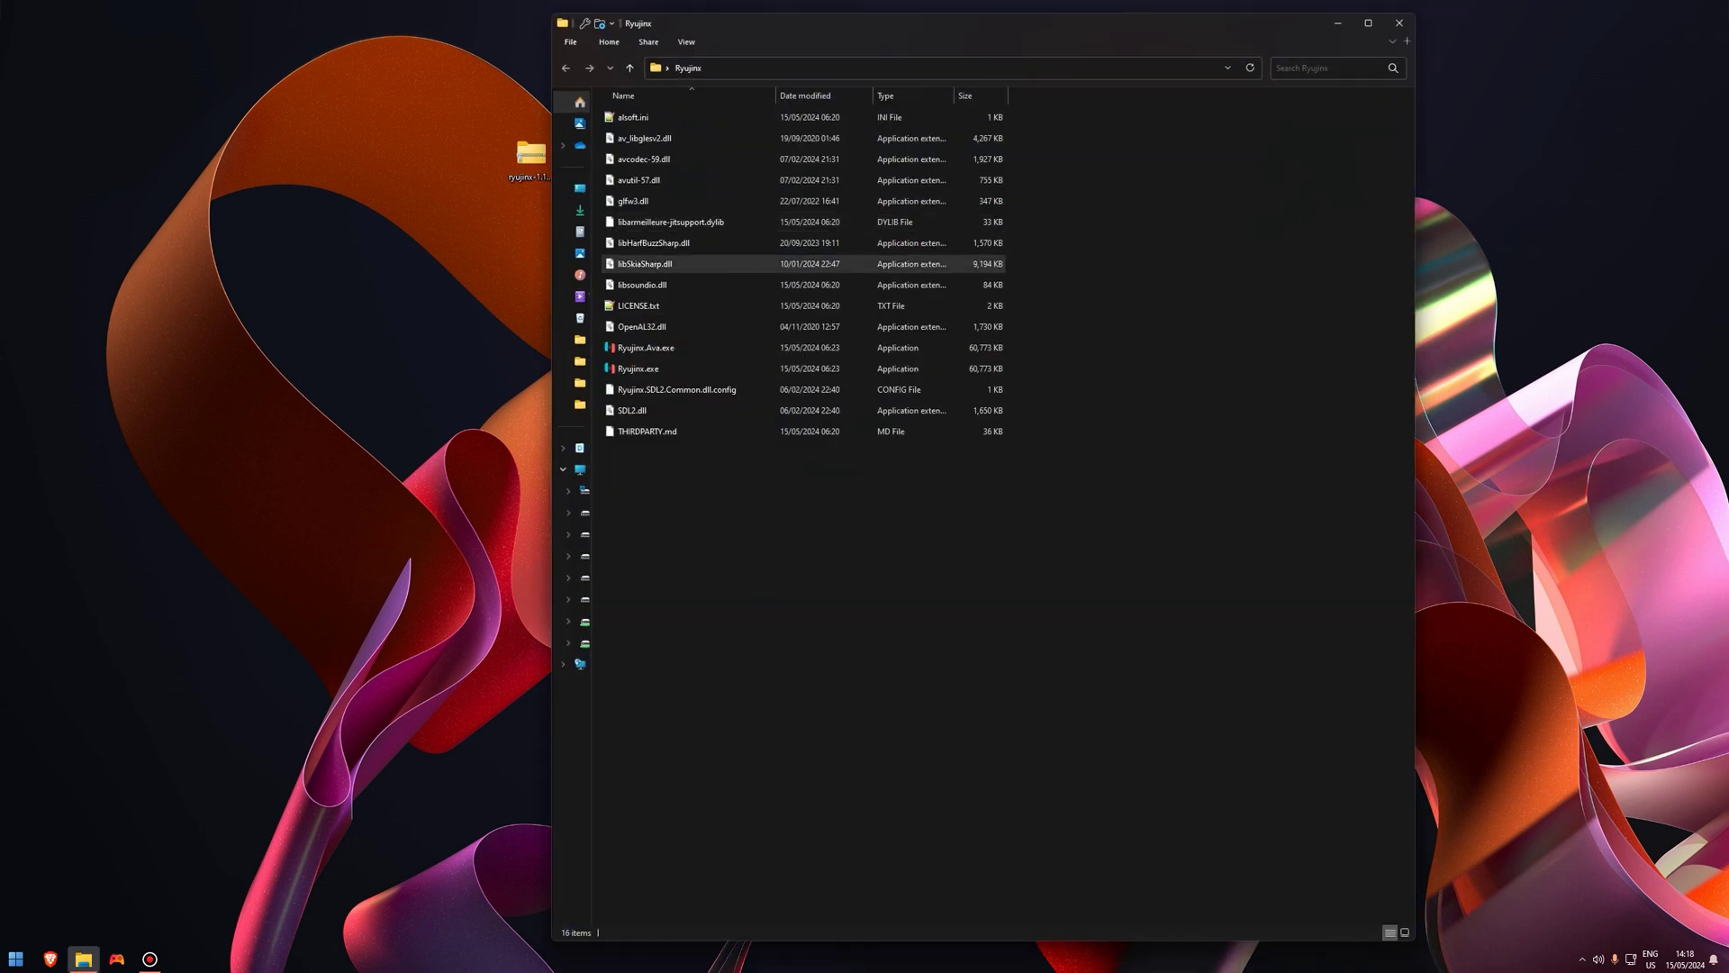
# Step: Create a new empty folder named 'portable' inside the Ryujinx folder
pyautogui.rightClick(689, 486)
pyautogui.moveTo(738, 675)
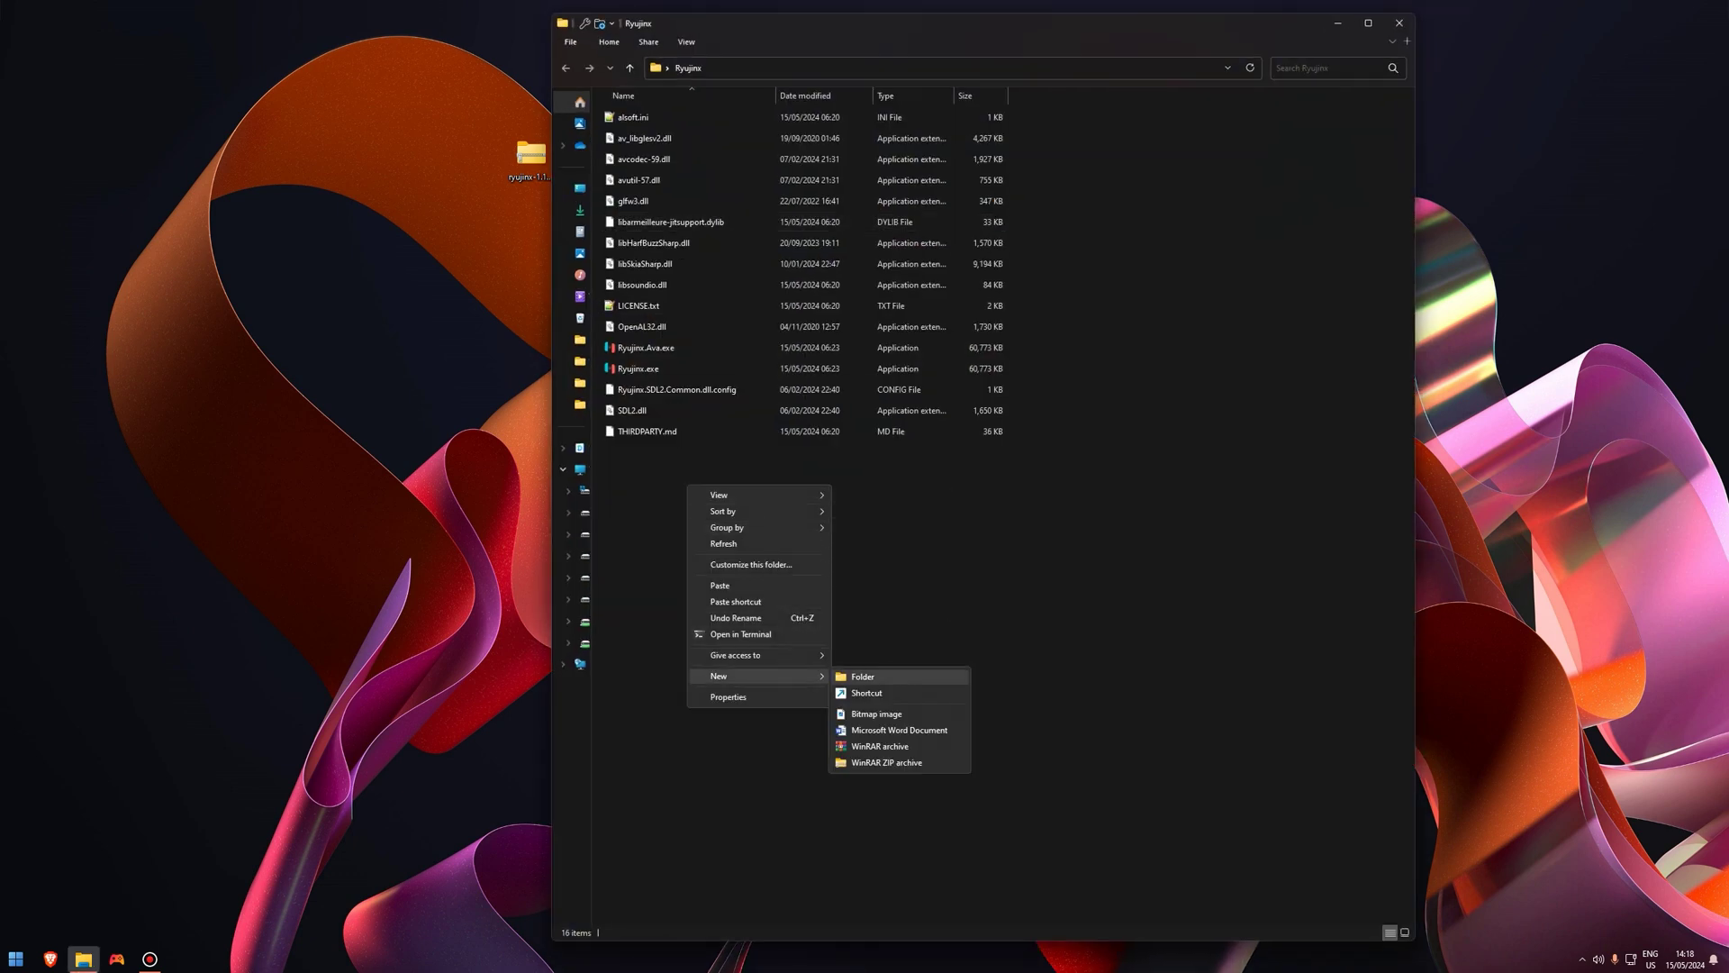
pyautogui.click(862, 676)
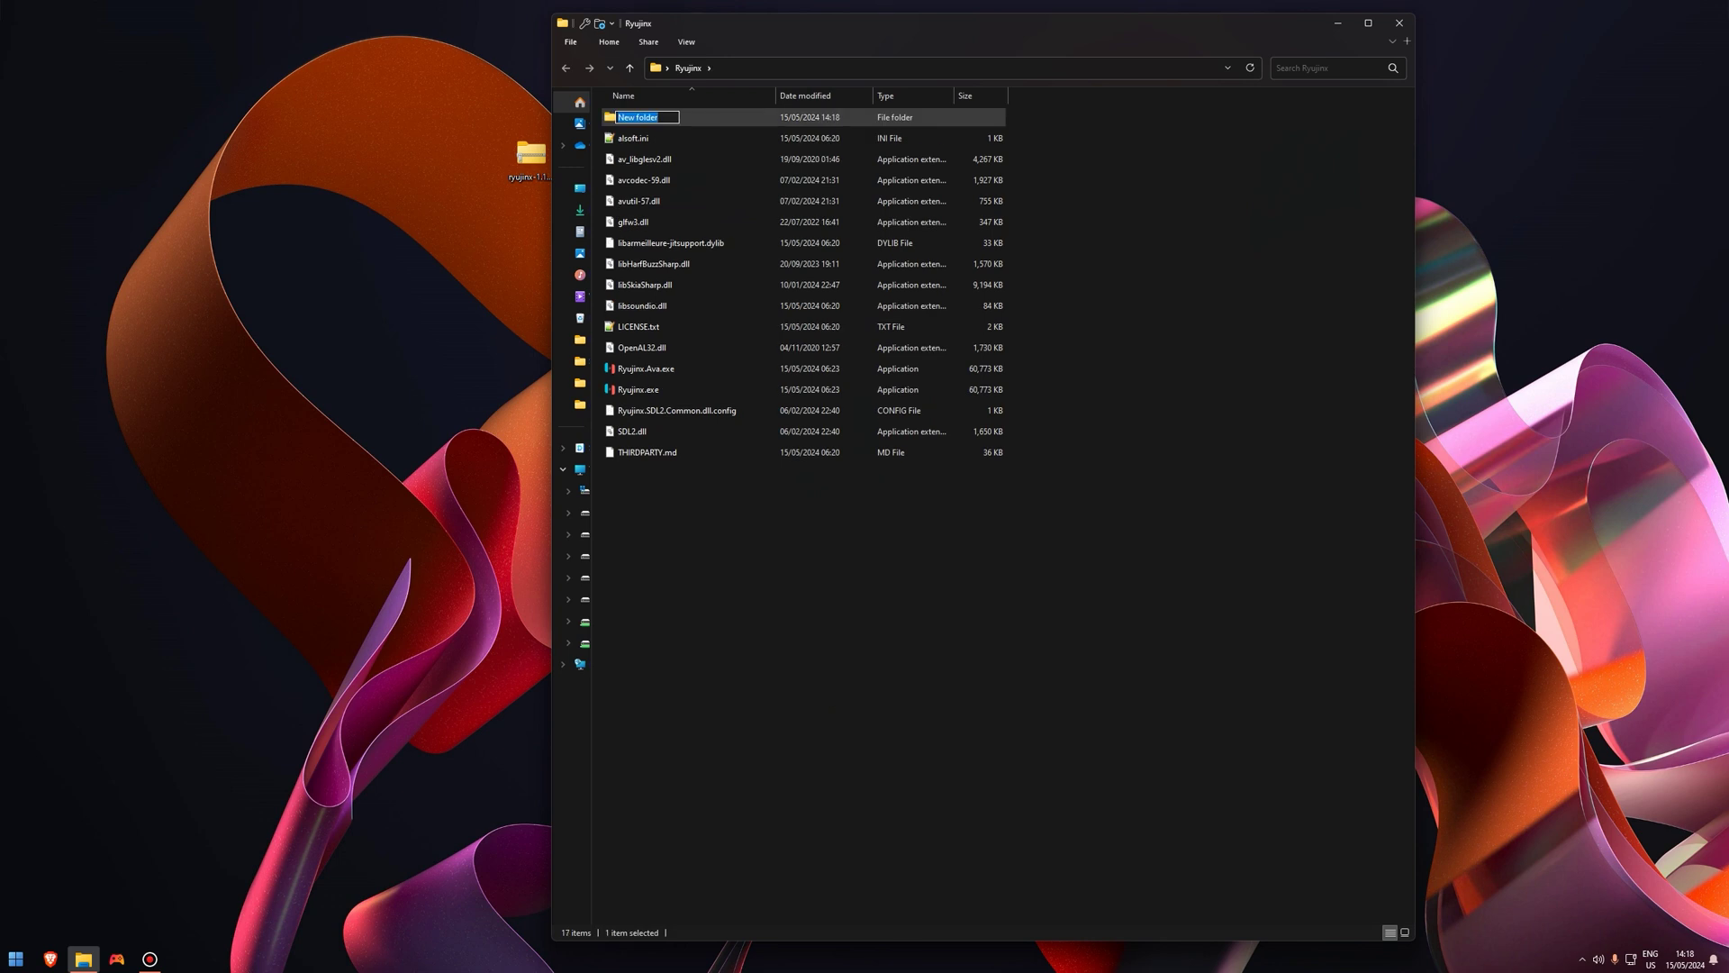
pyautogui.write('portable')
pyautogui.click(863, 631)
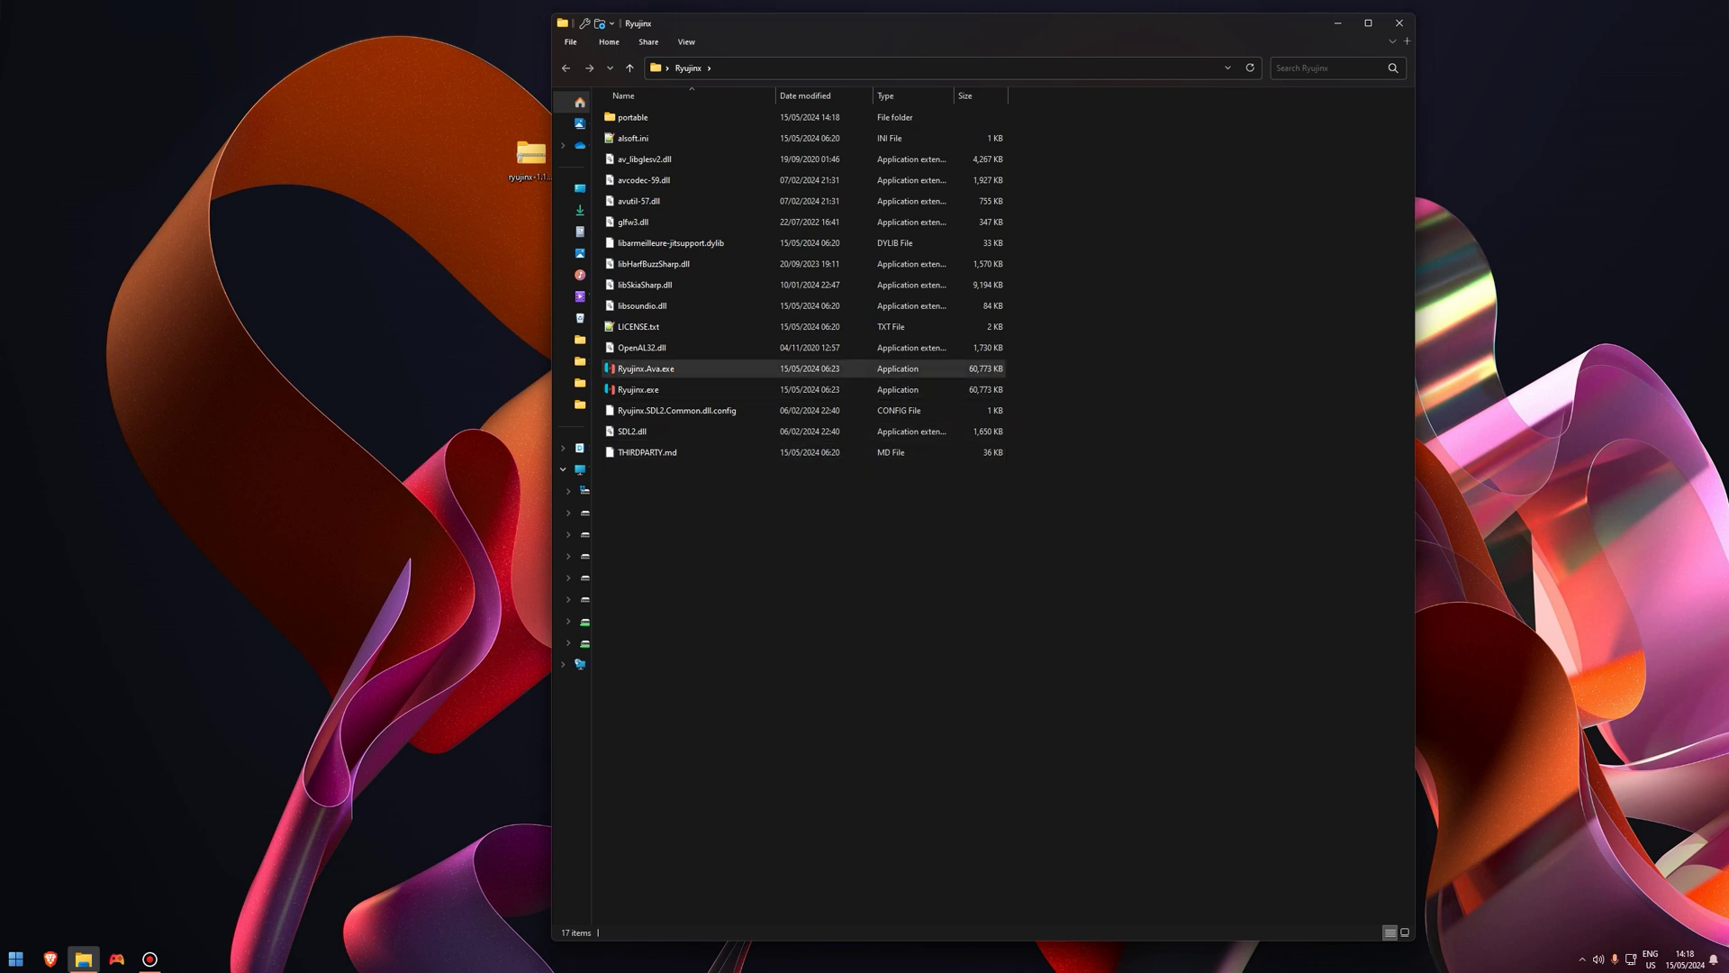
# Step: Run Ryujinx.exe once, dismiss the 'Keys not found' prod.keys error, and quit with Alt+F4
pyautogui.doubleClick(648, 389)
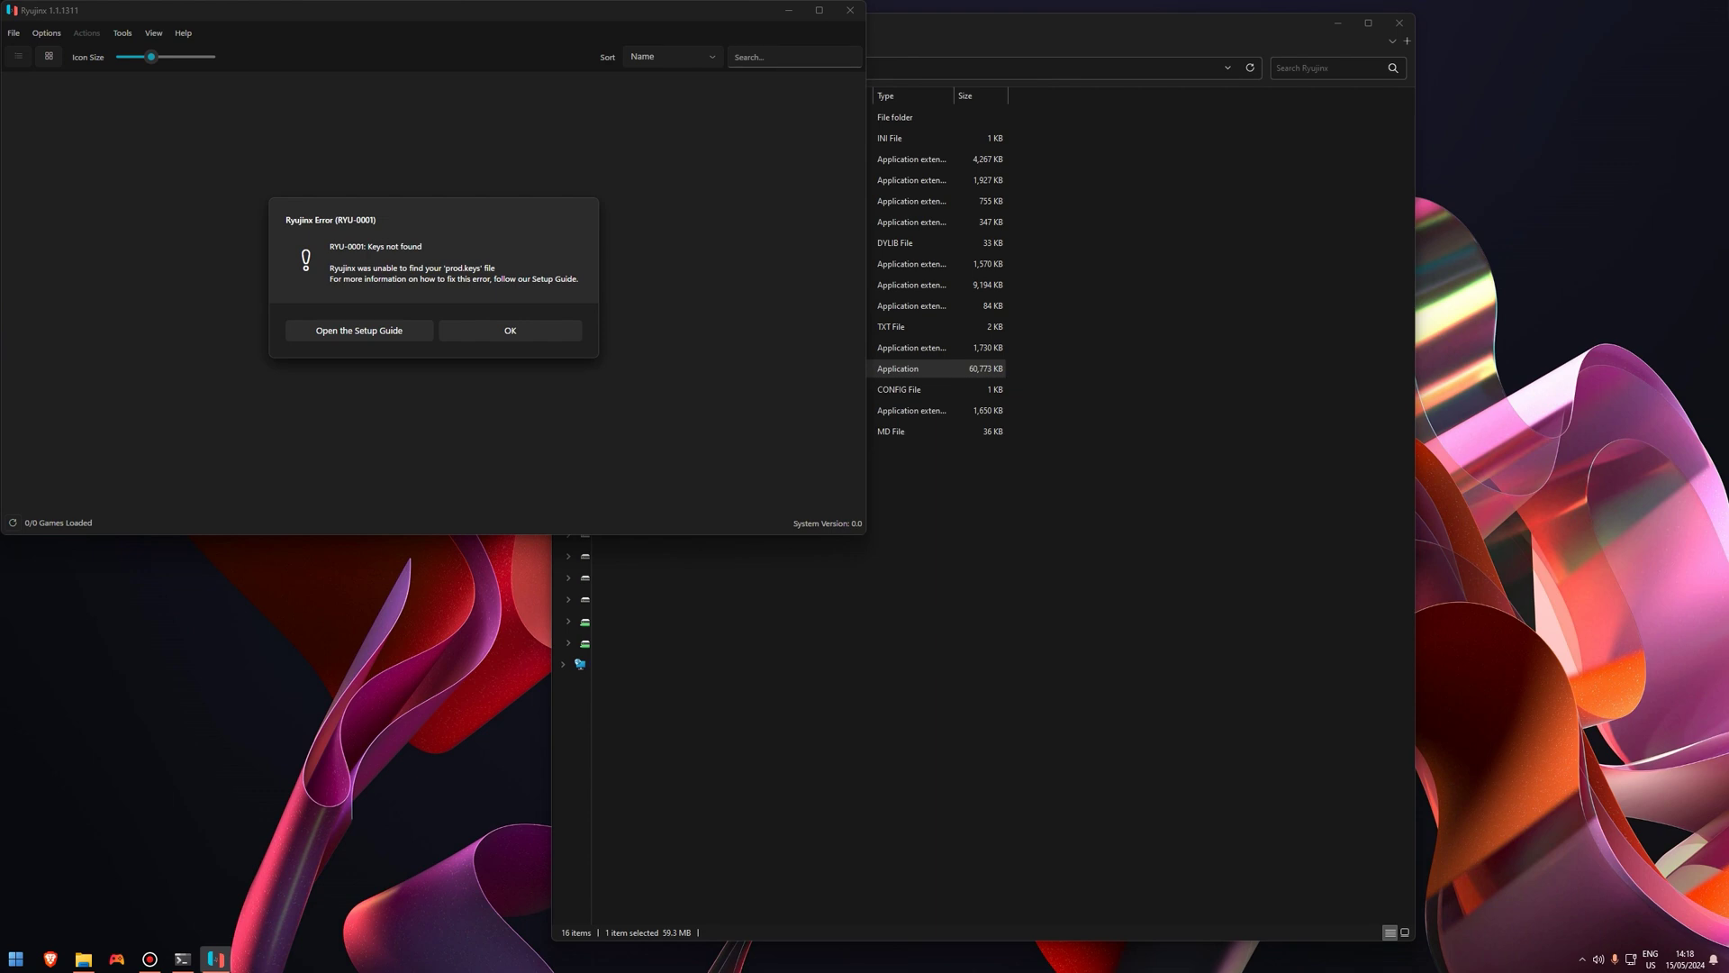
pyautogui.press('Return')
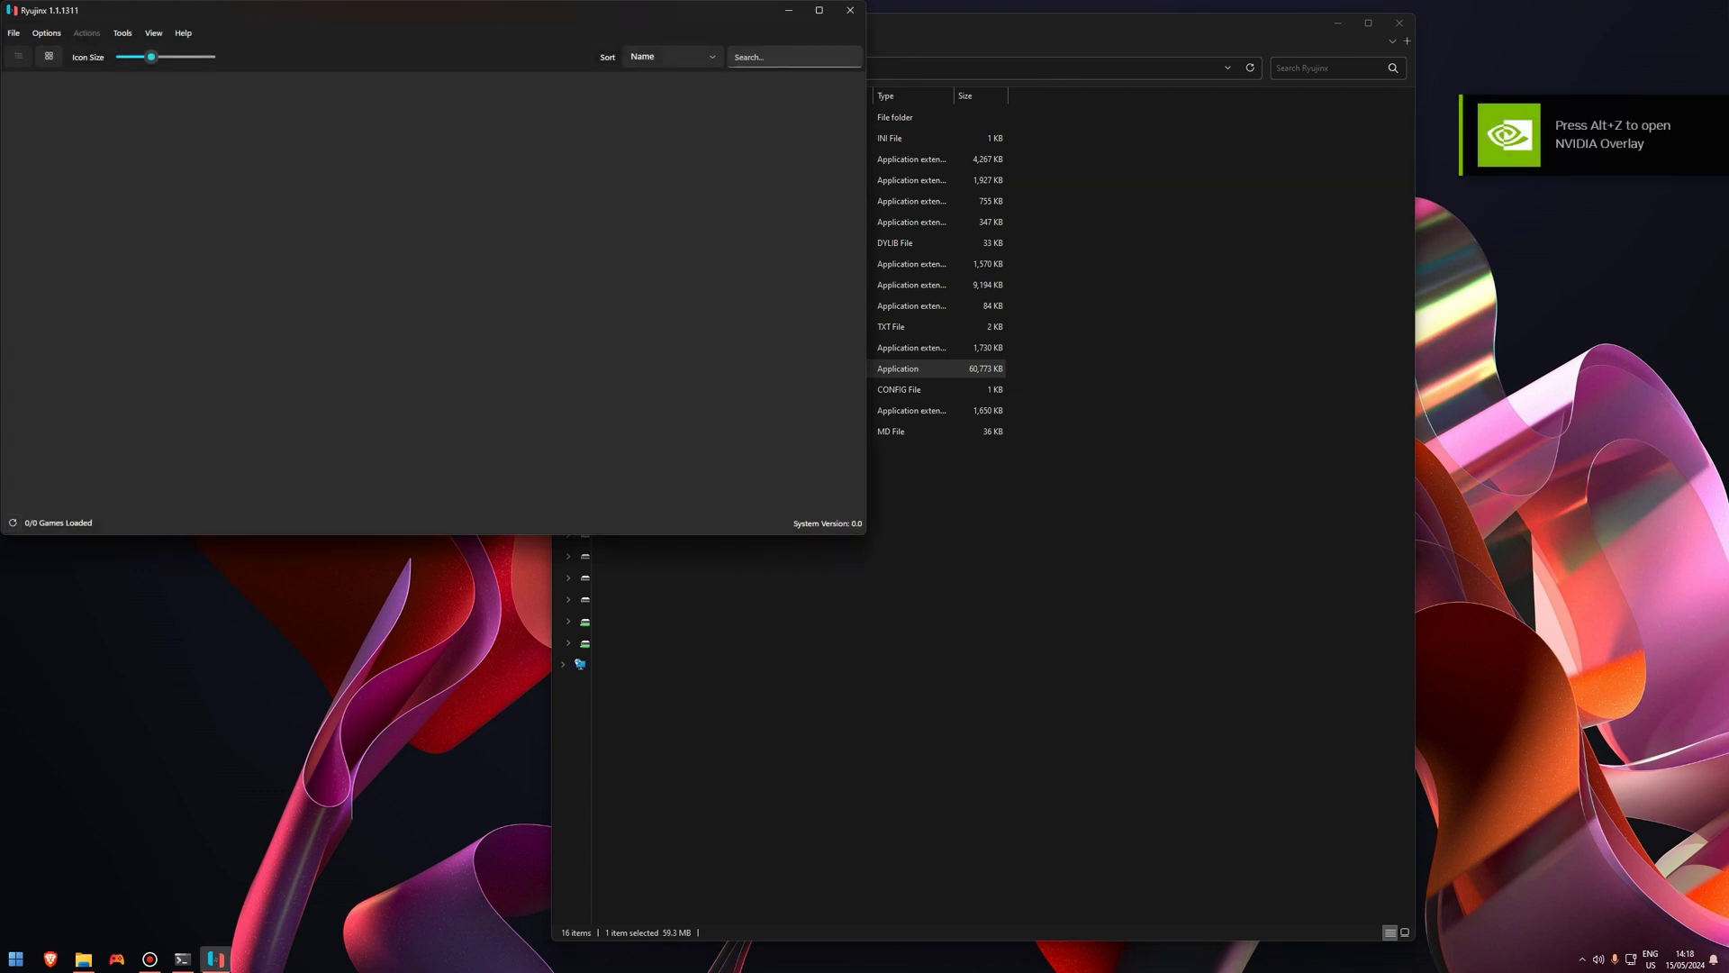
pyautogui.hotkey('alt', 'F4')
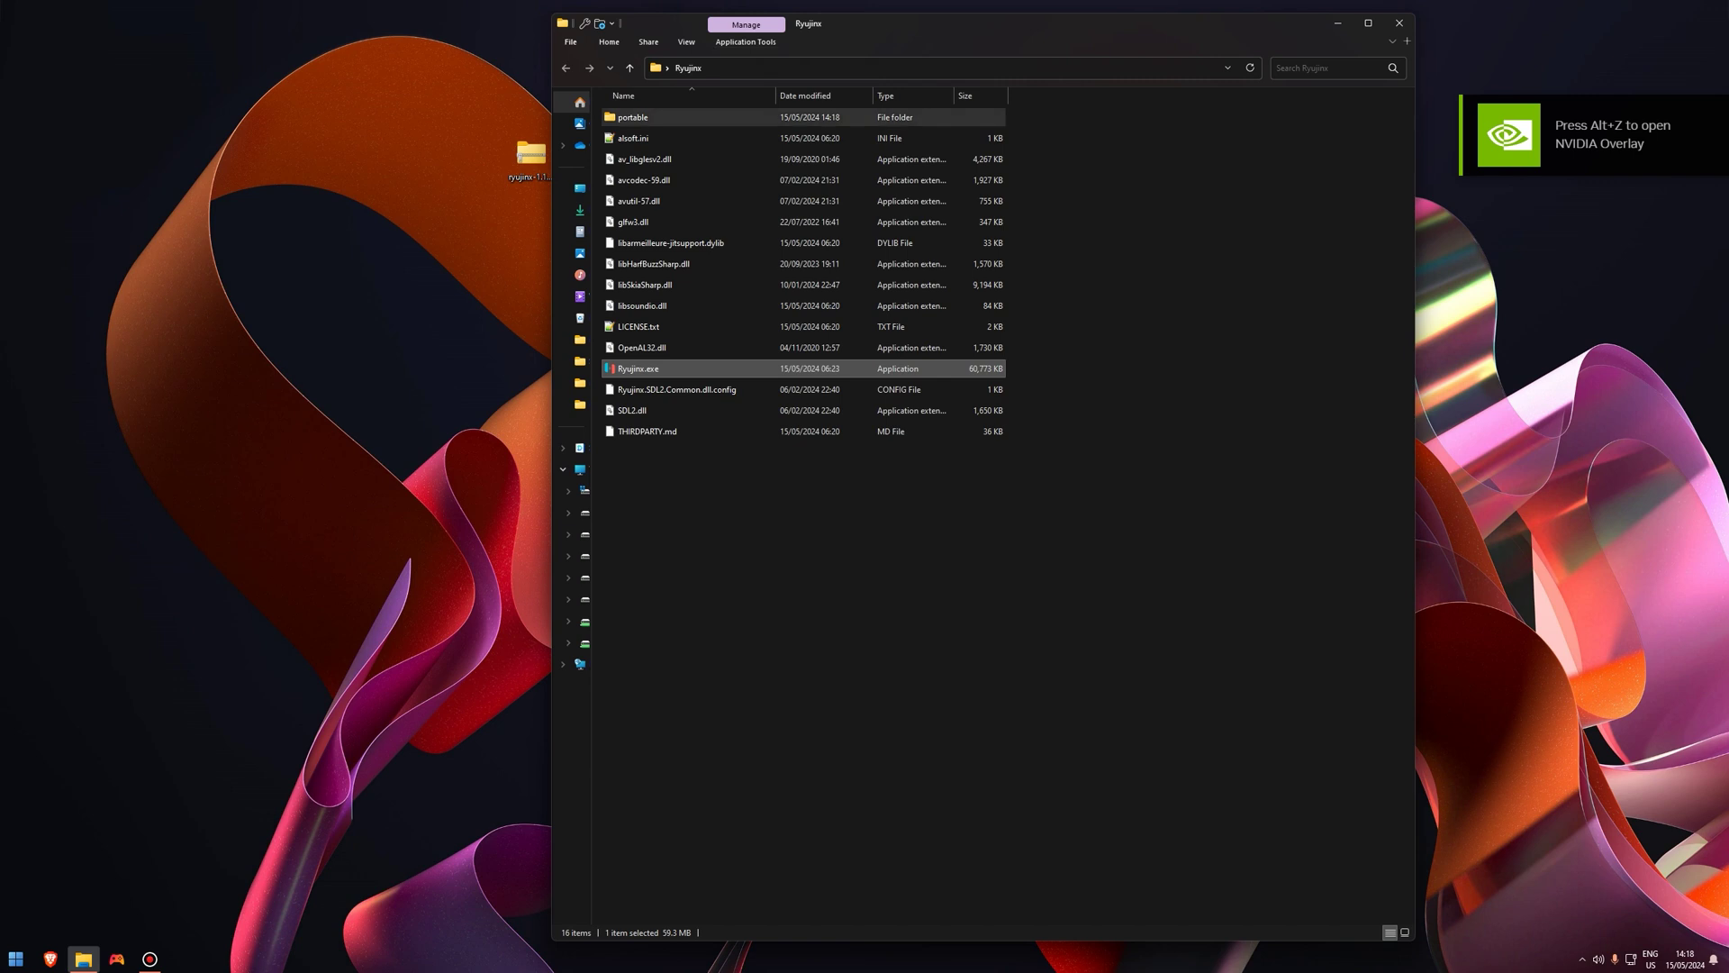
# Step: Open the portable\system folder inside Ryujinx
pyautogui.press('Home')
pyautogui.press('Return')
pyautogui.press('s')
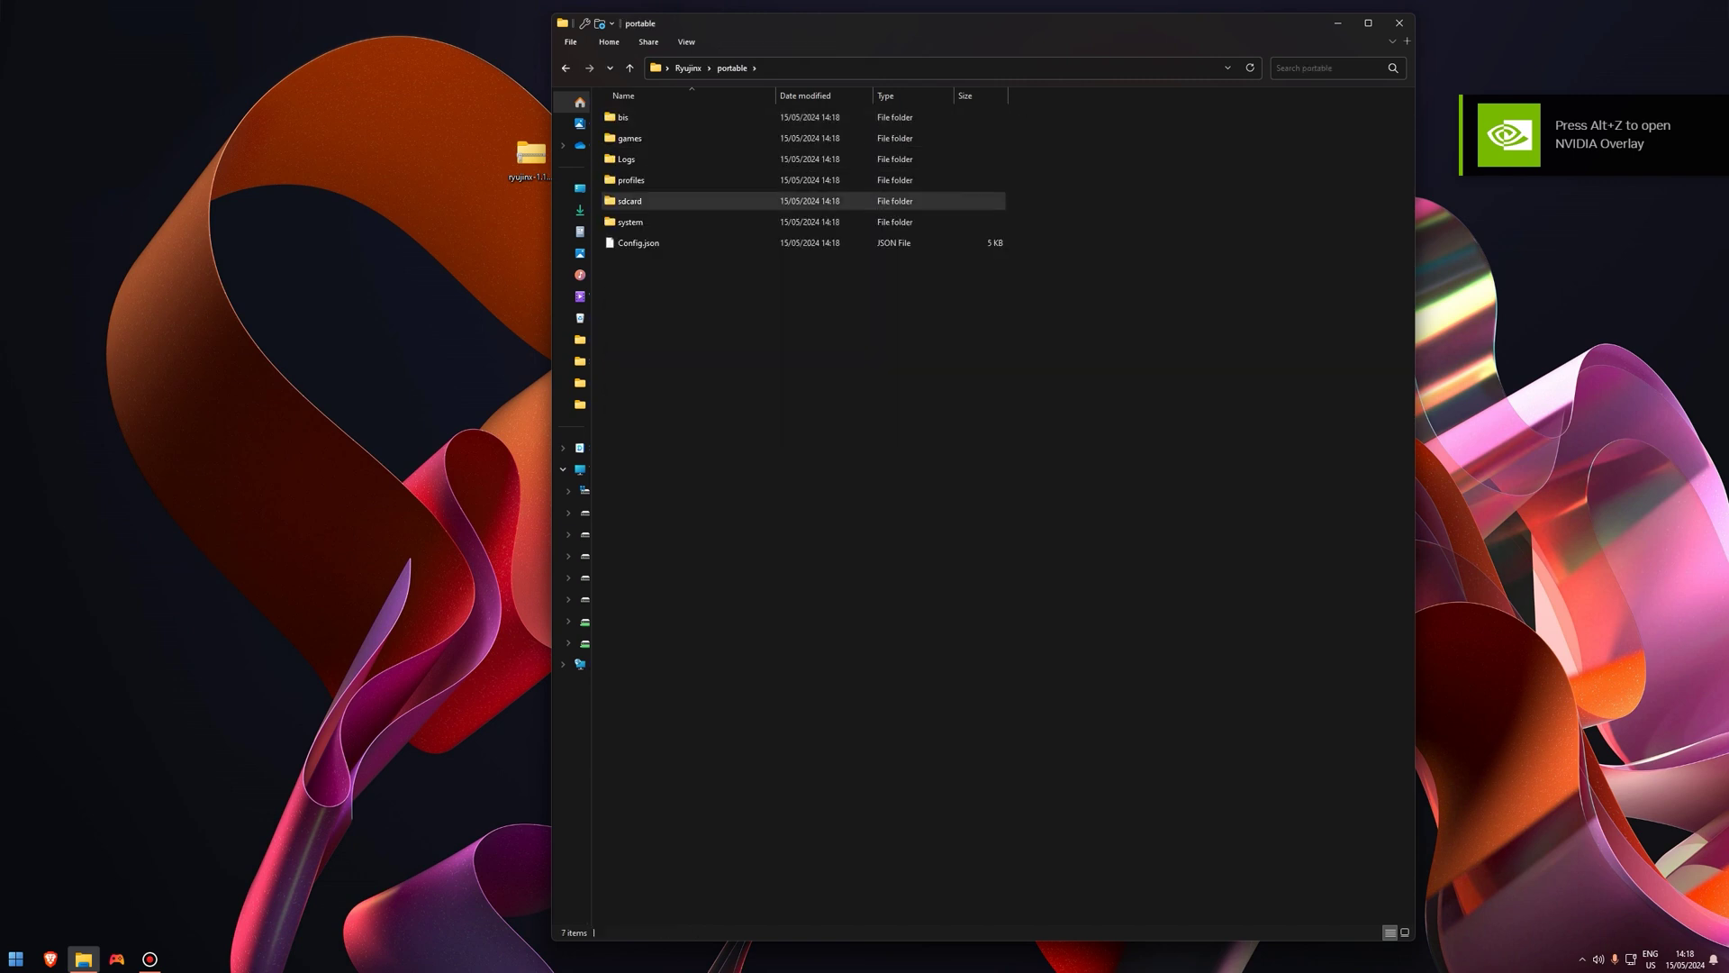
pyautogui.press('s')
pyautogui.press('Return')
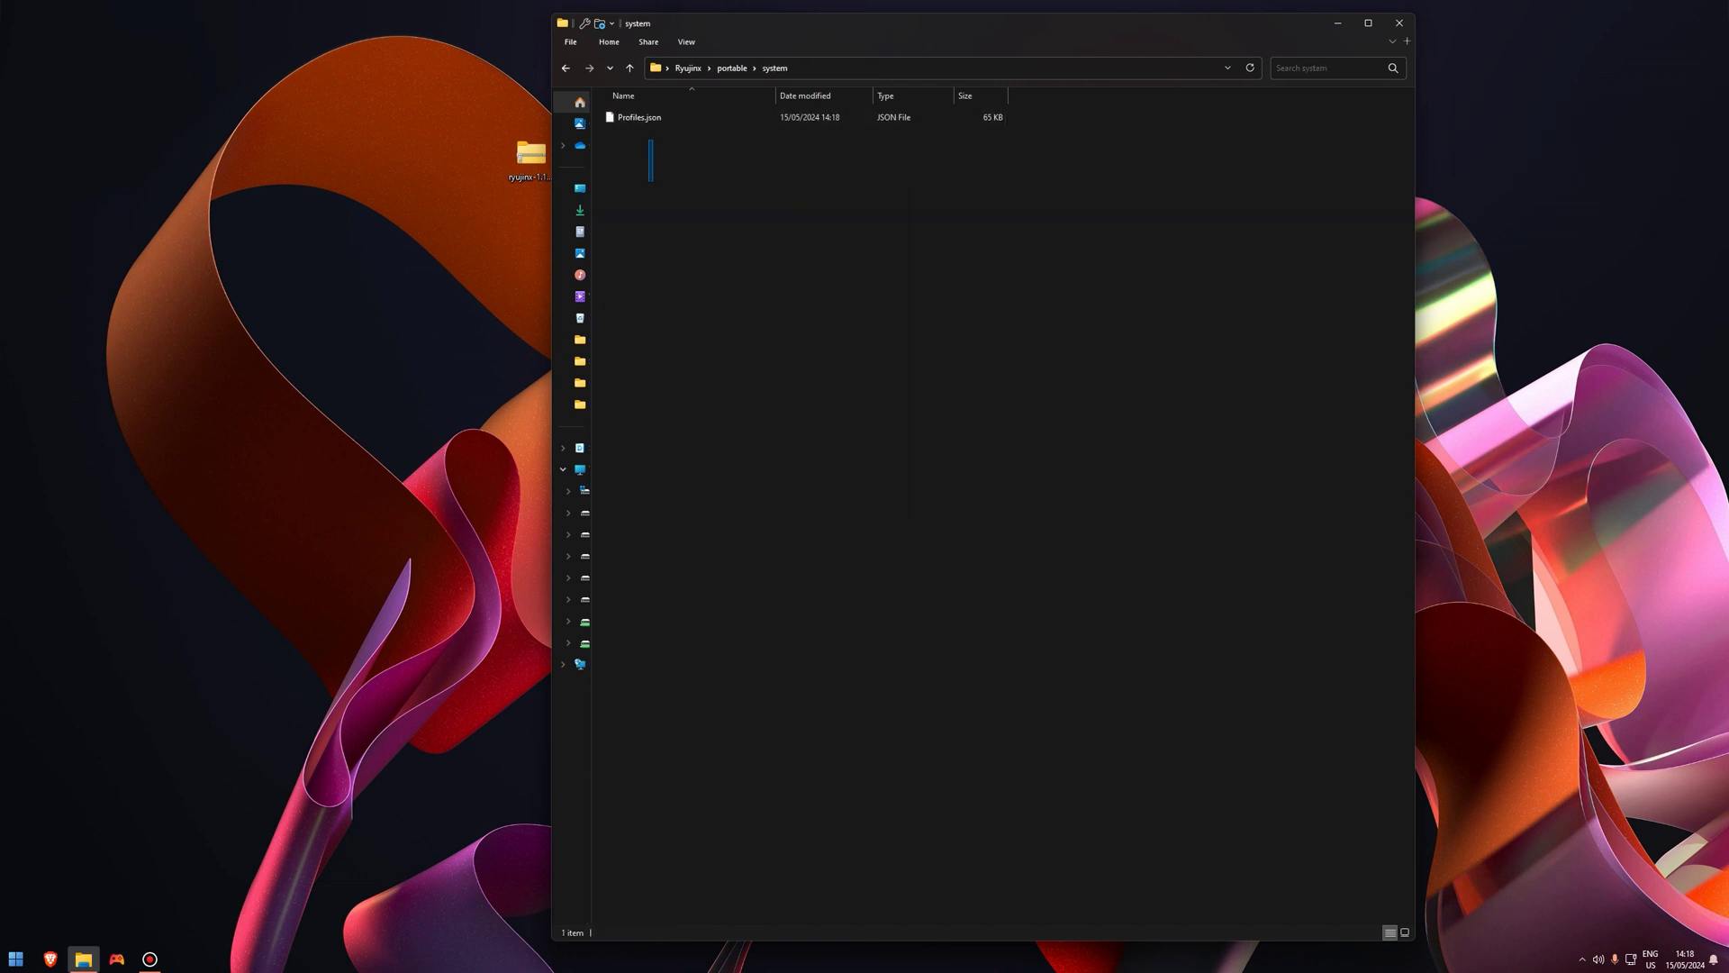
# Step: Move prod.keys and title.keys from the desktop into the system folder
pyautogui.moveTo(990, 23); pyautogui.dragTo(806, 81)
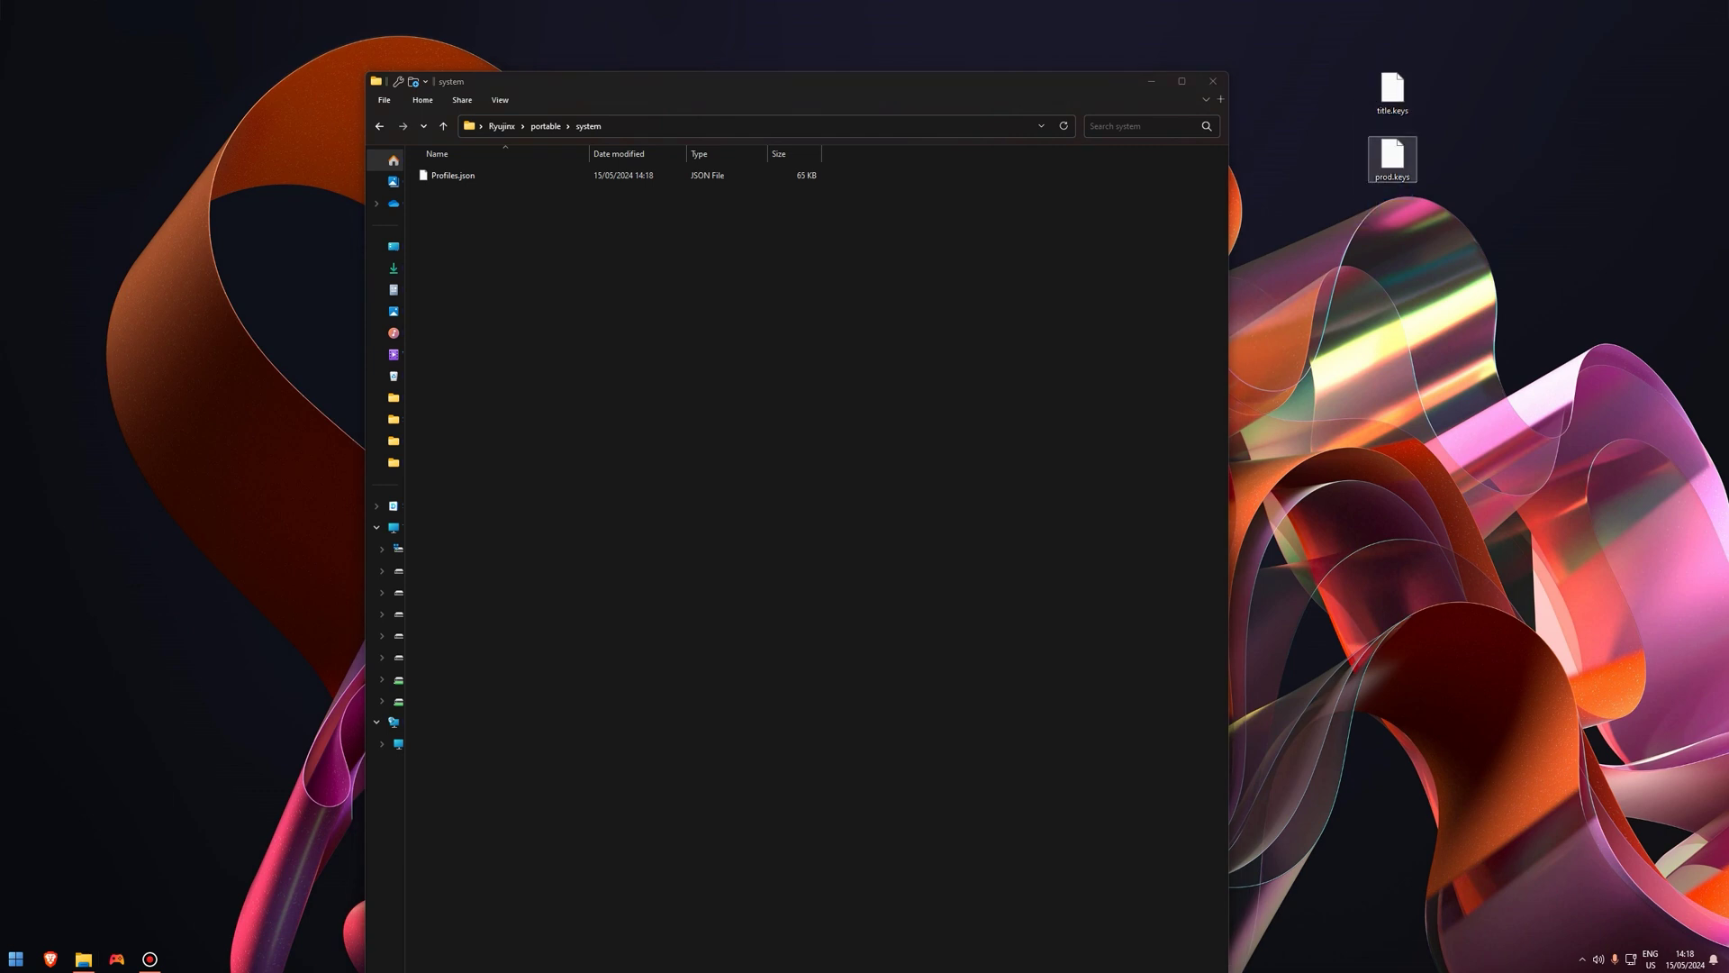
pyautogui.moveTo(1392, 158); pyautogui.dragTo(1394, 223)
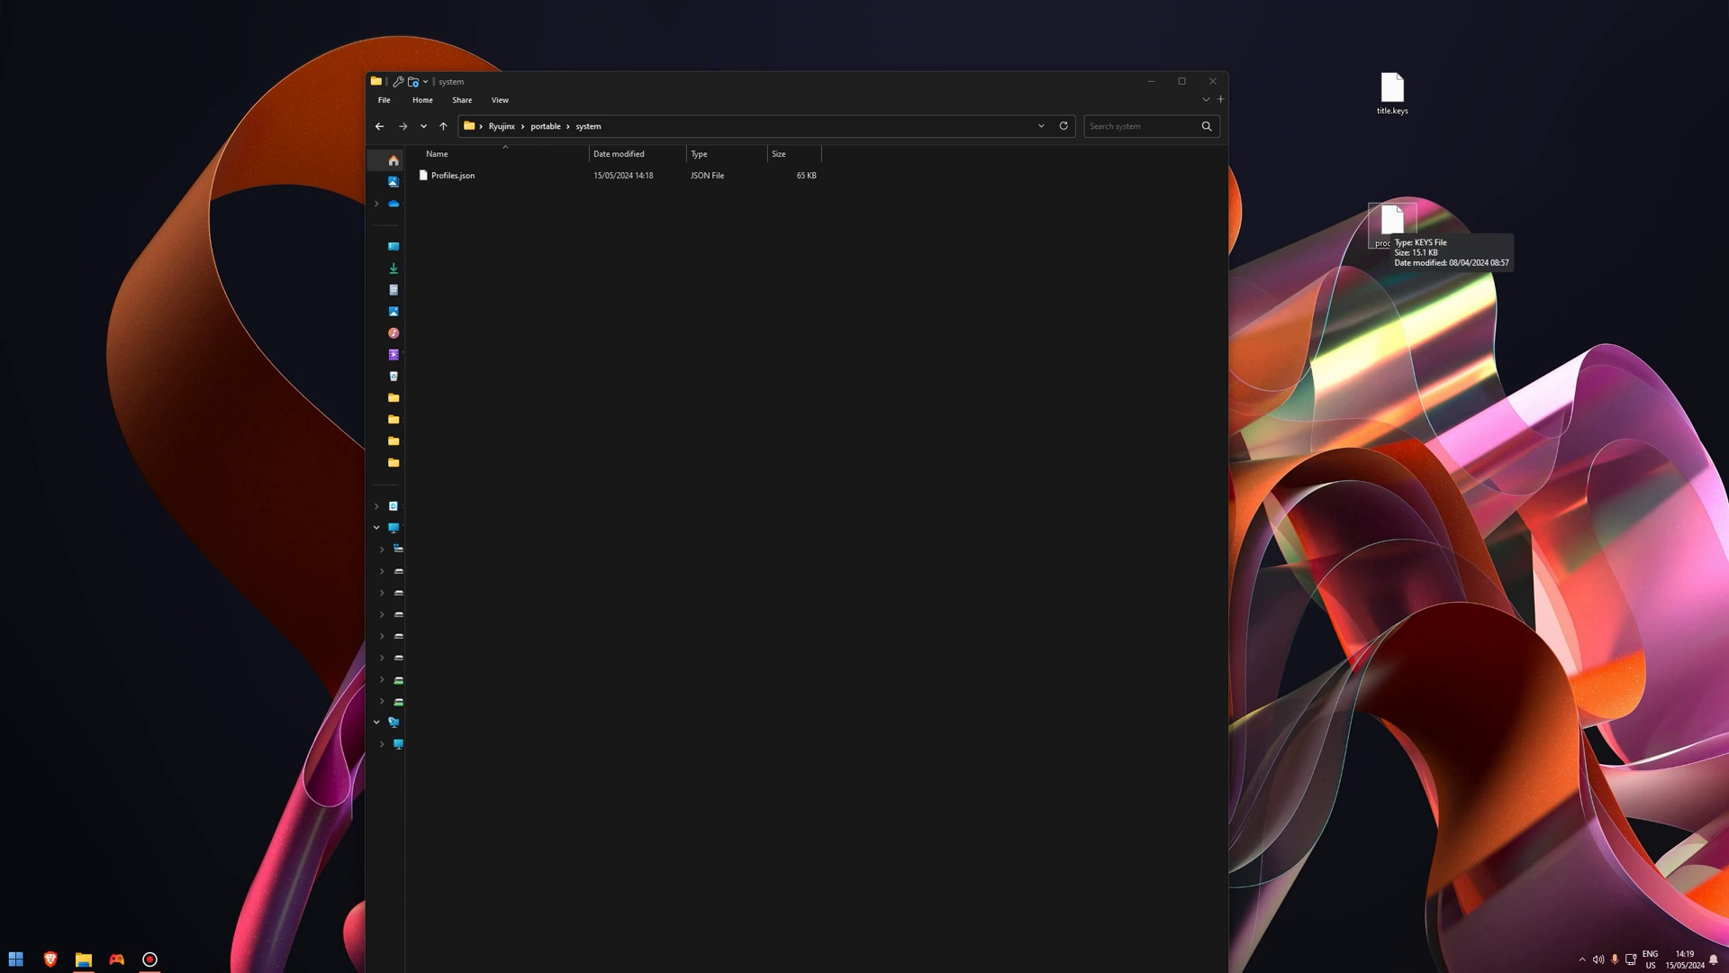
pyautogui.moveTo(1396, 216); pyautogui.dragTo(928, 252)
pyautogui.moveTo(1392, 90); pyautogui.dragTo(798, 332)
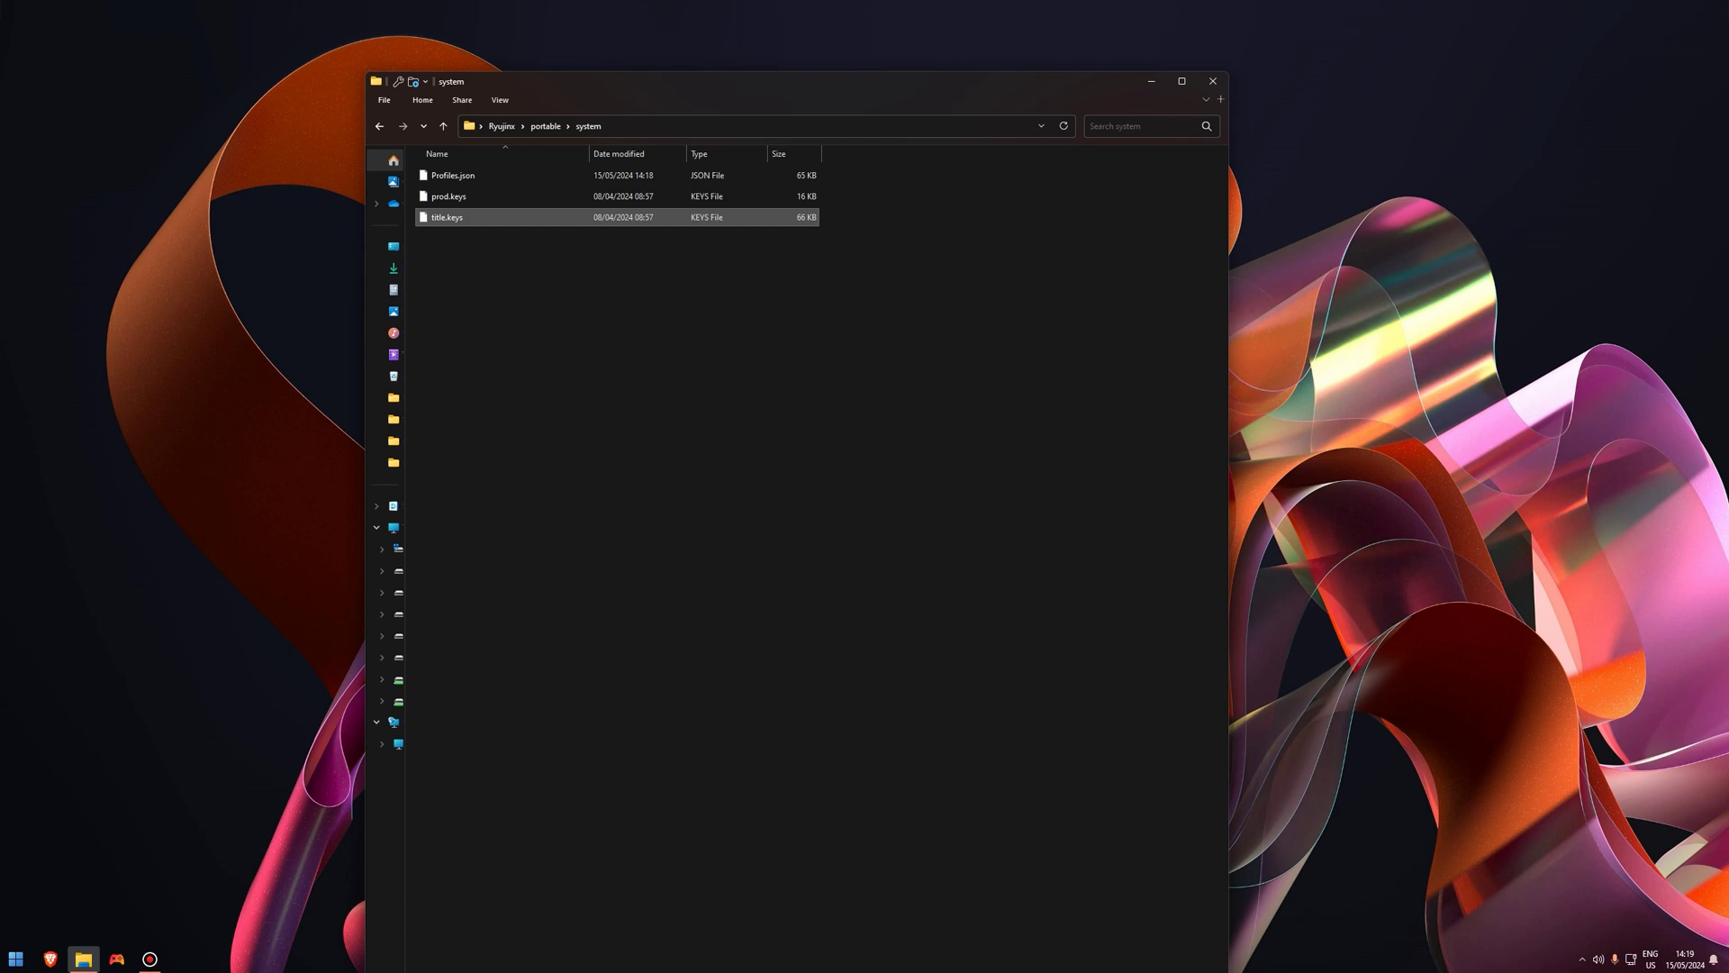
# Step: Go back up to the Ryujinx folder and launch Ryujinx.exe again
pyautogui.hotkey('alt', 'Up')
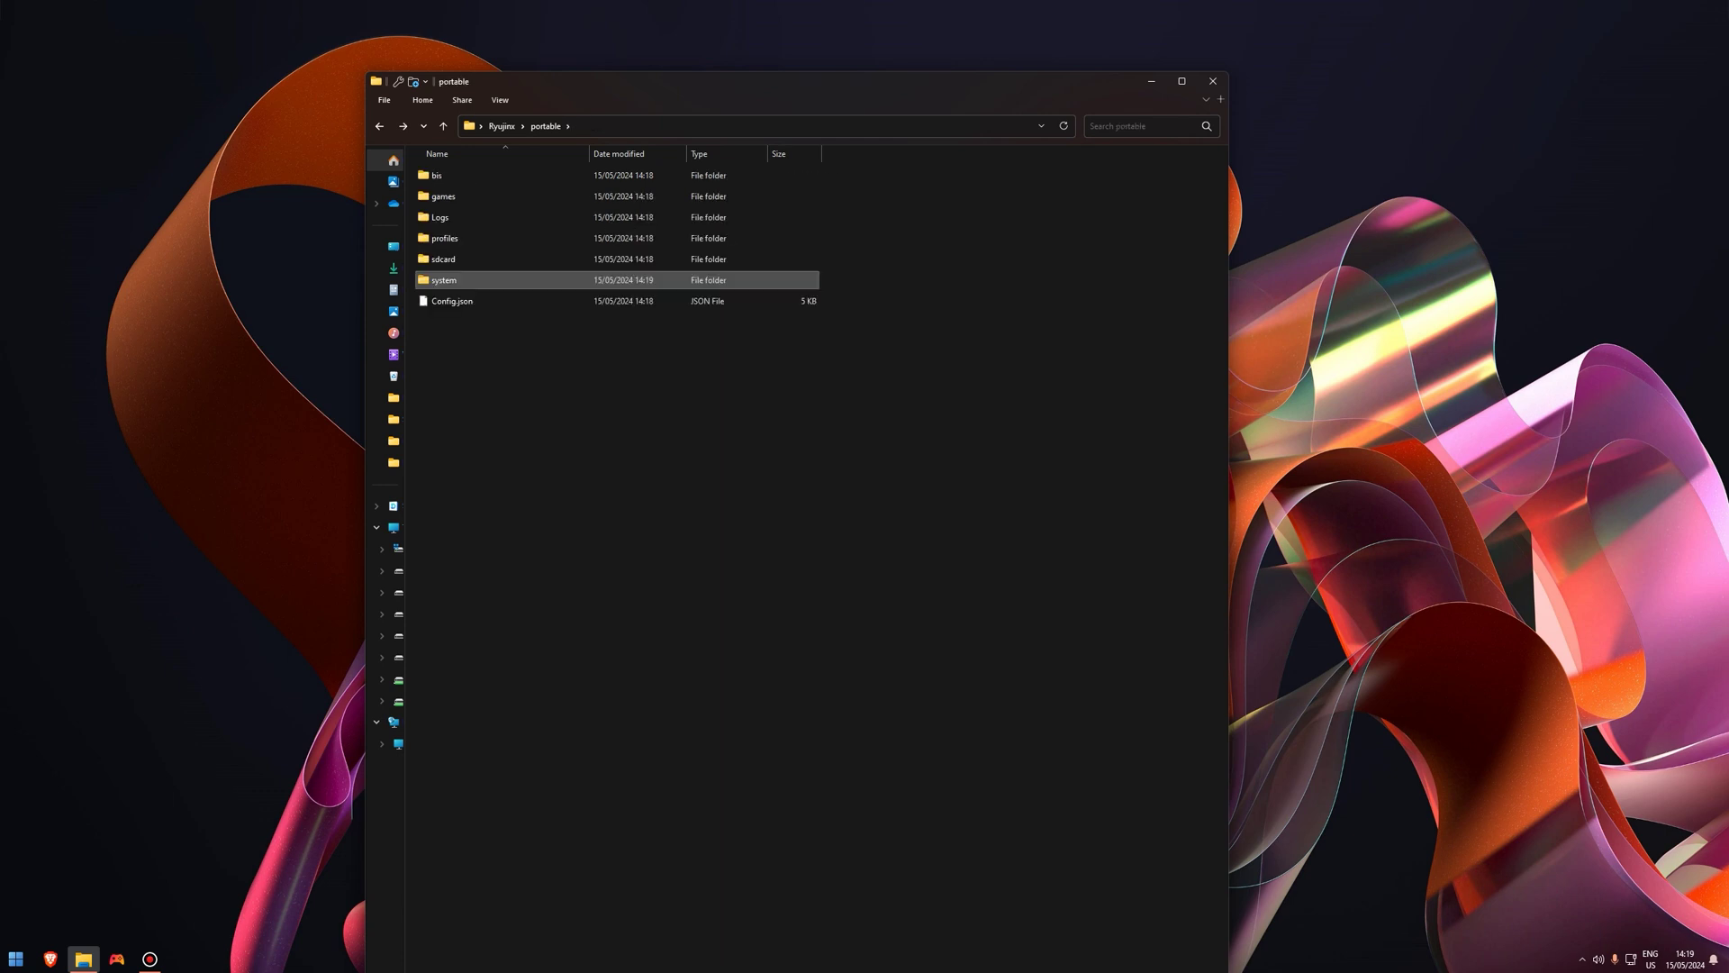
pyautogui.hotkey('alt', 'Up')
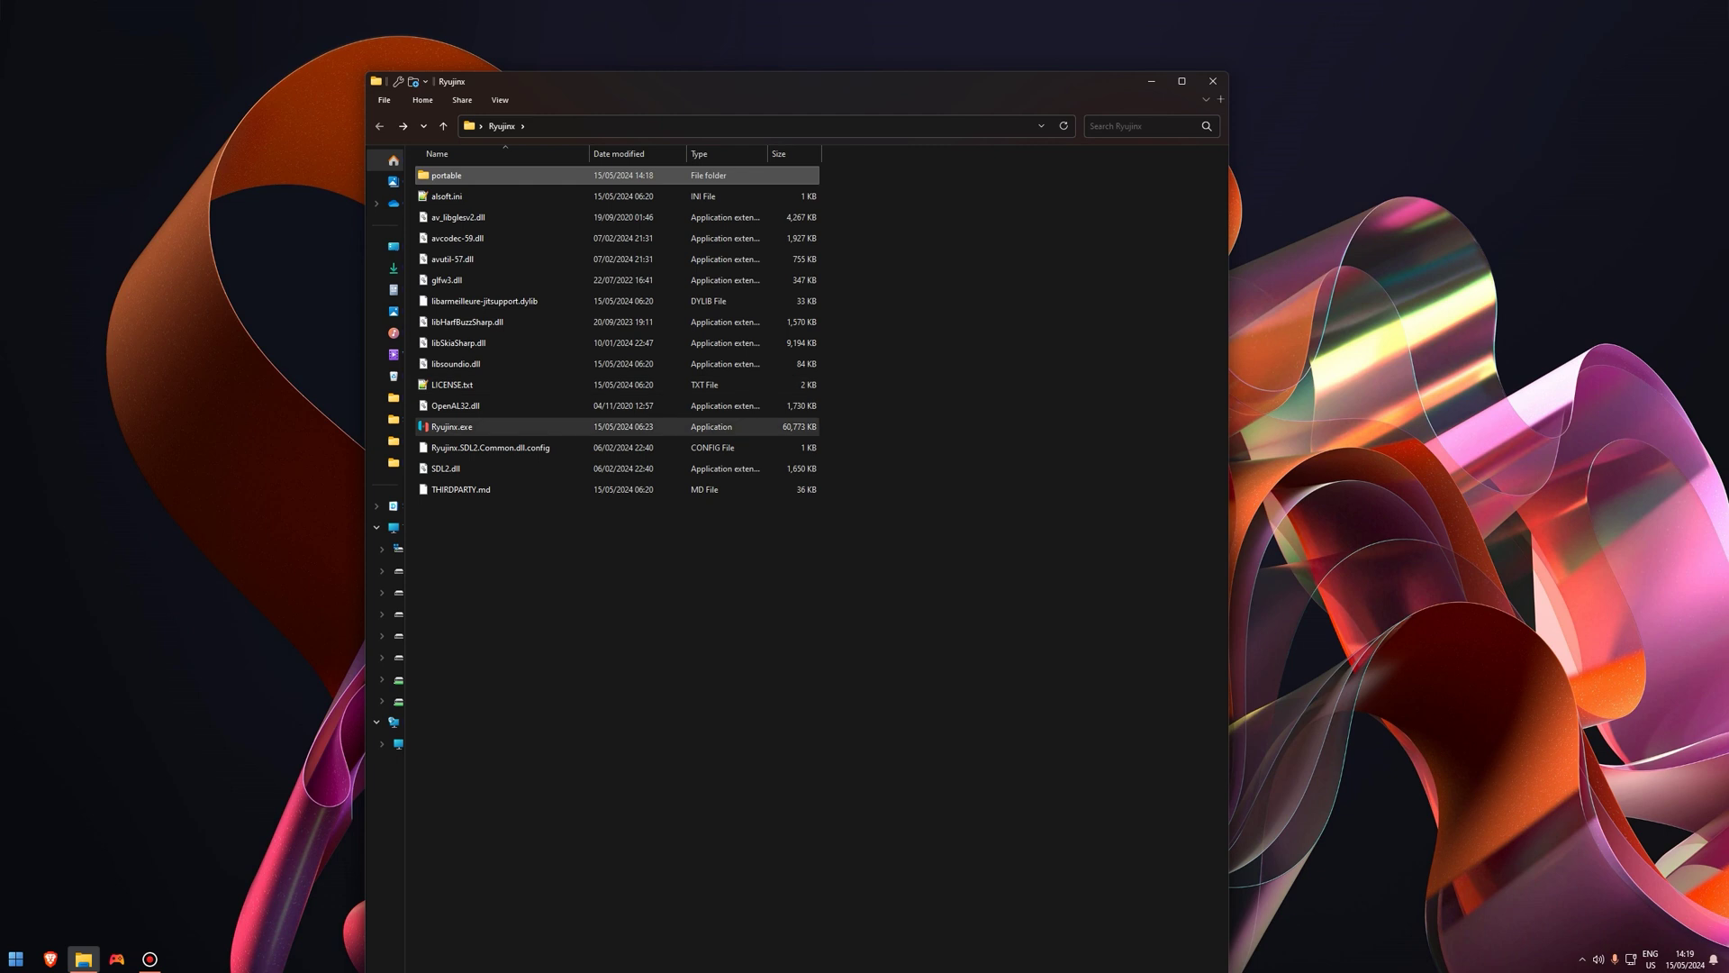
pyautogui.doubleClick(451, 426)
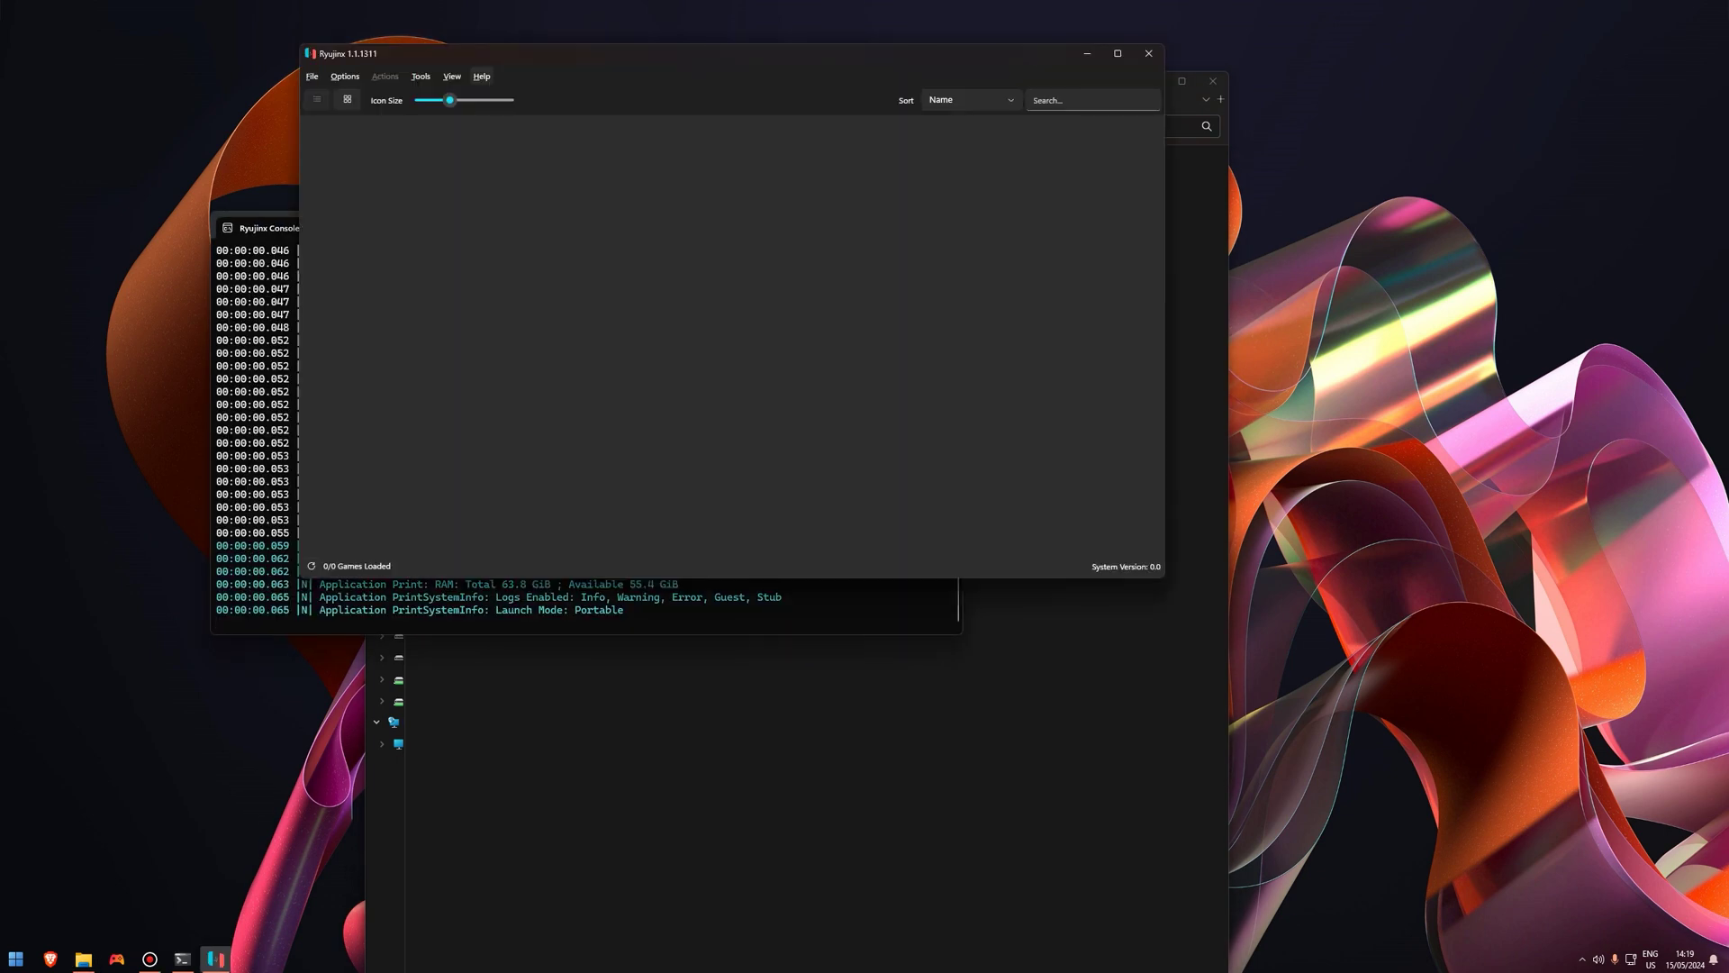
# Step: Choose Tools > Install Firmware > Install a firmware from XCI or ZIP
pyautogui.click(421, 76)
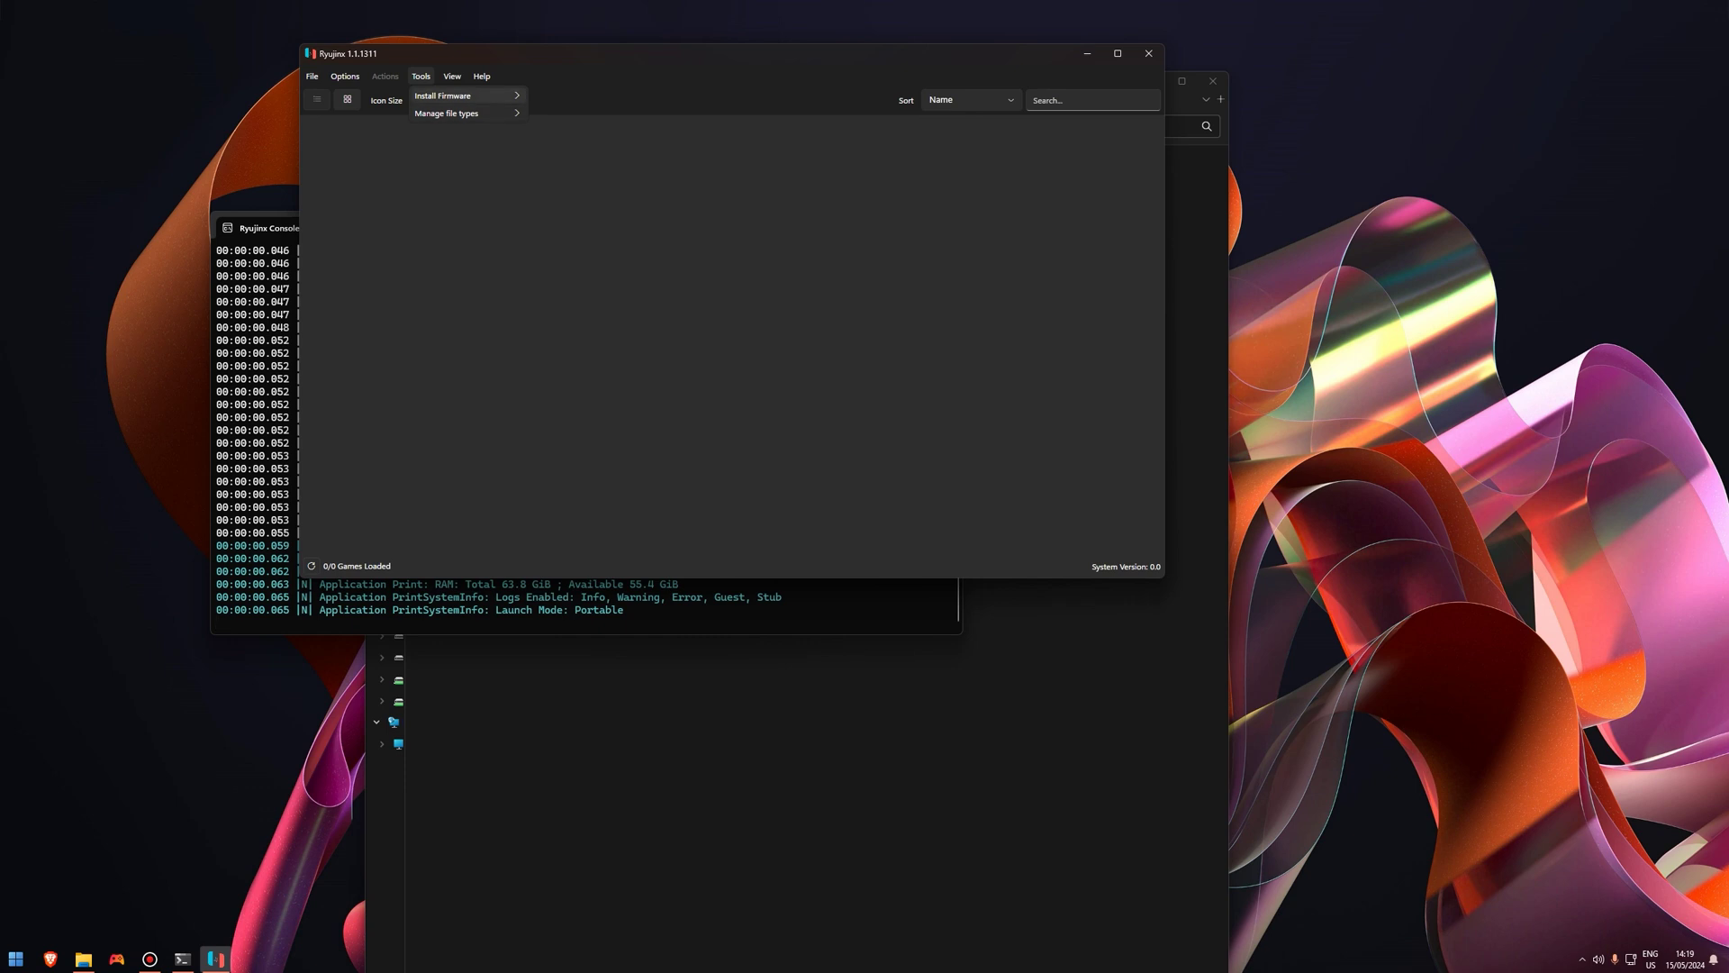
pyautogui.moveTo(450, 96)
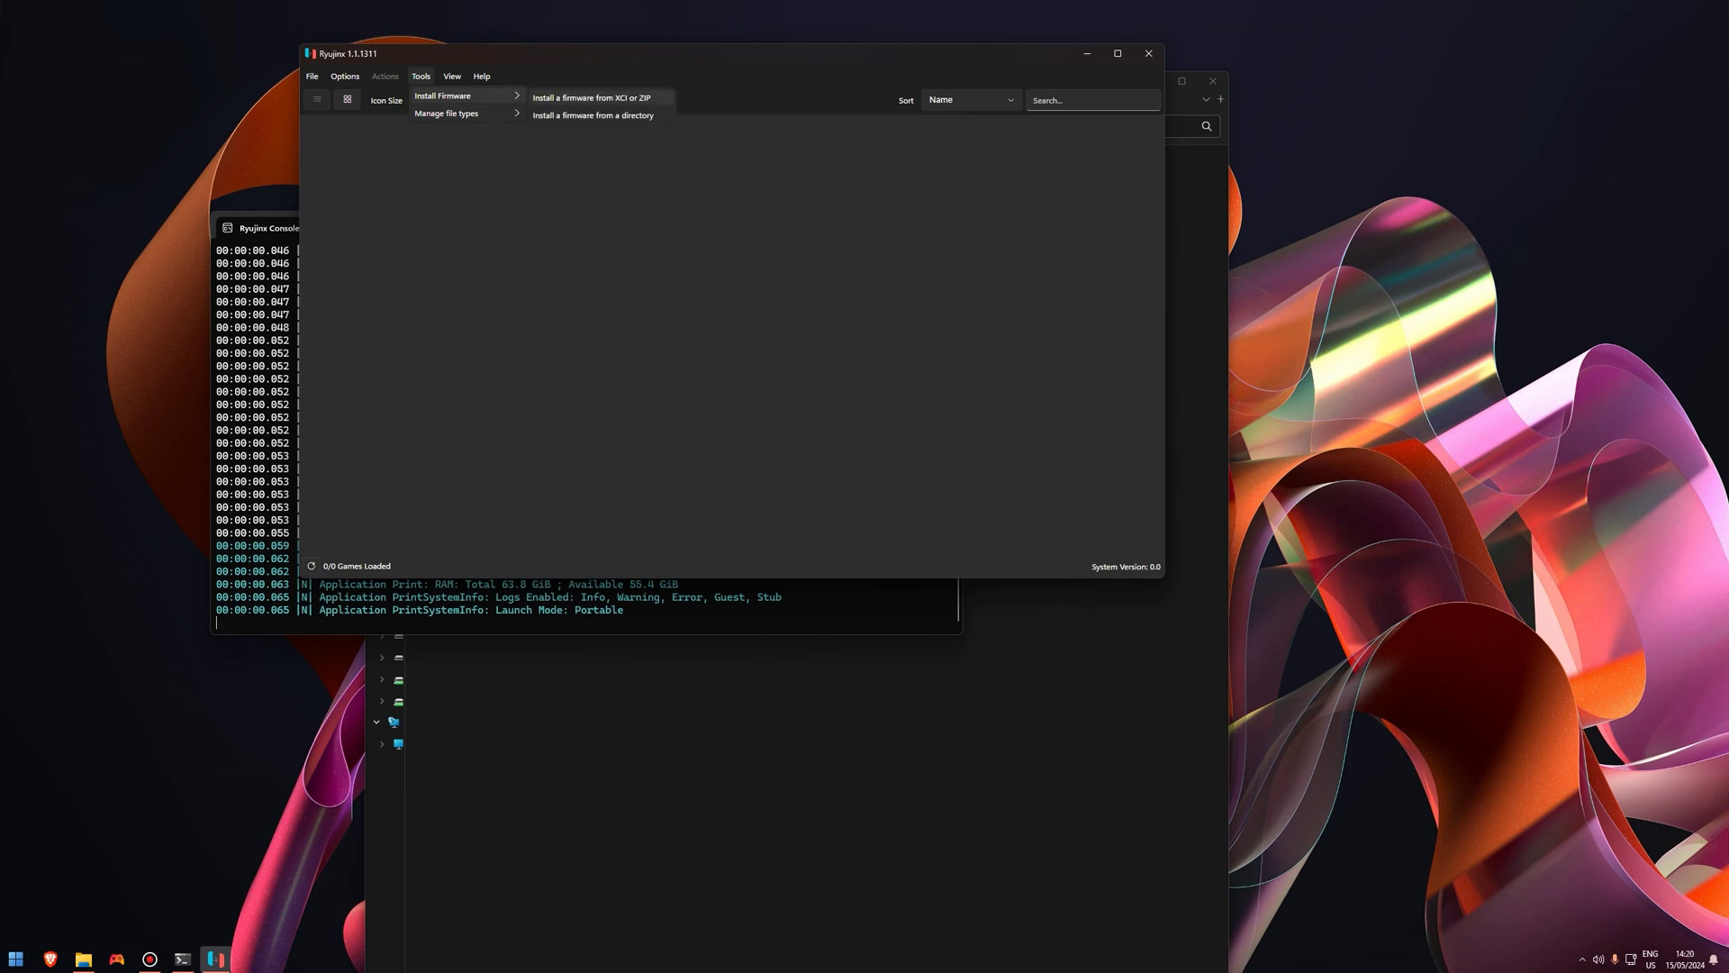
pyautogui.click(591, 97)
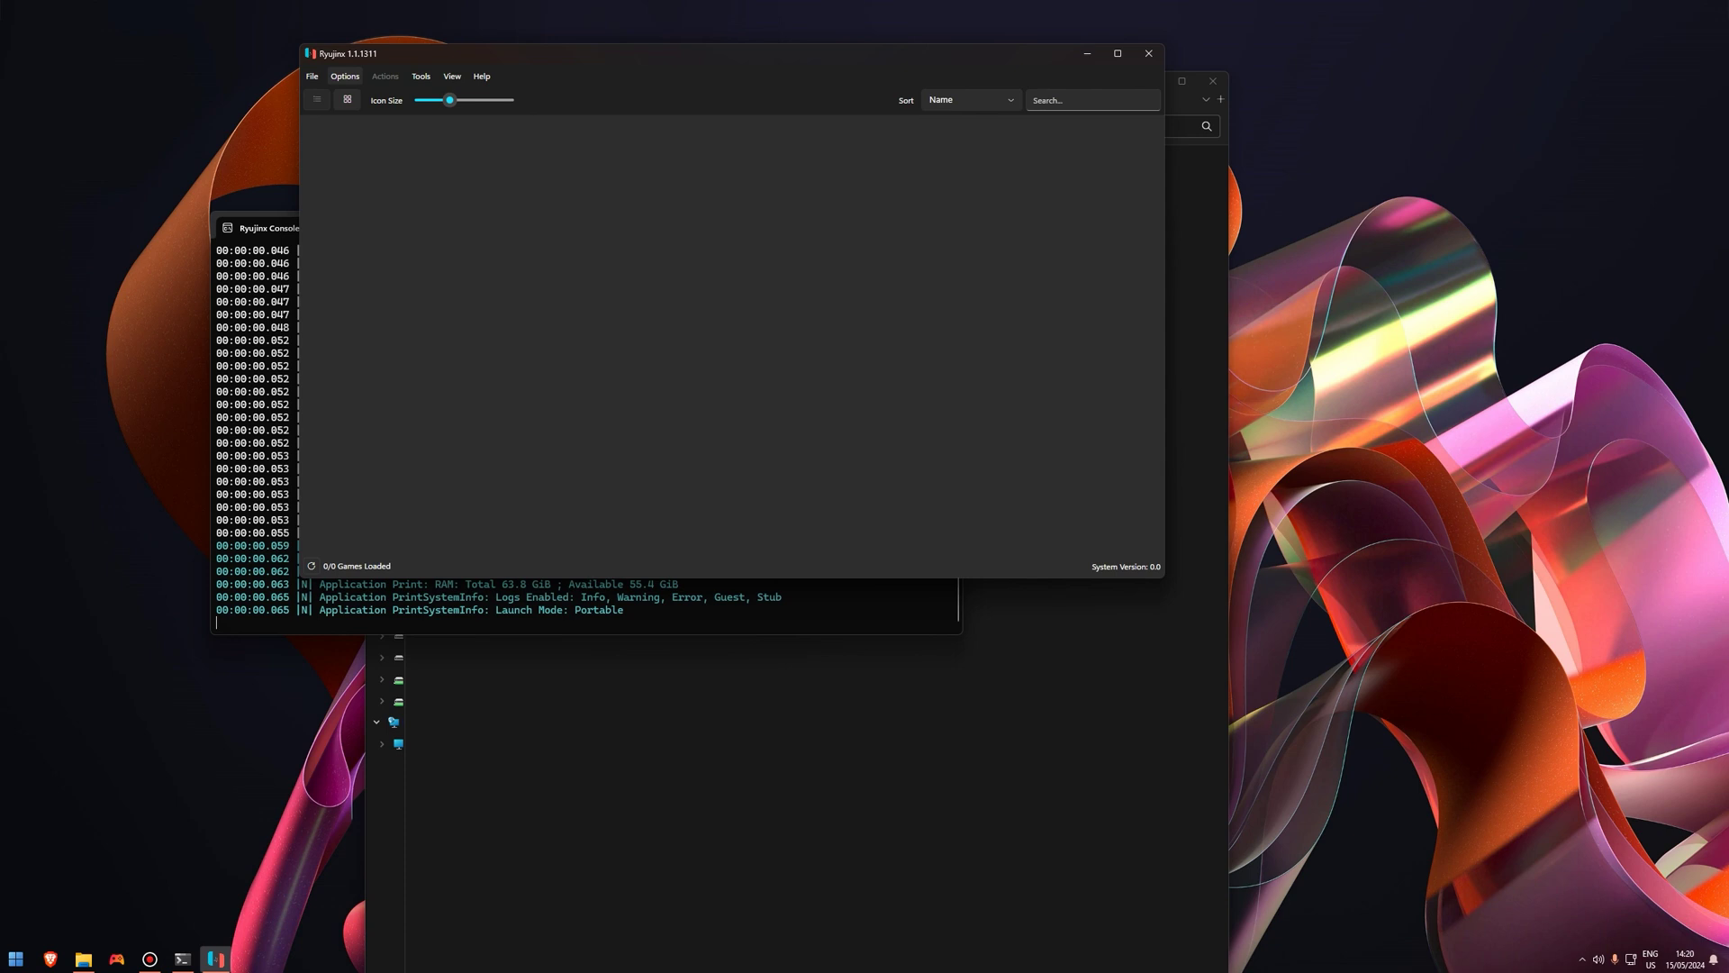
# Step: Set Player 1's Controller Type to Pro Controller in Settings > Input, then close Settings
pyautogui.click(345, 76)
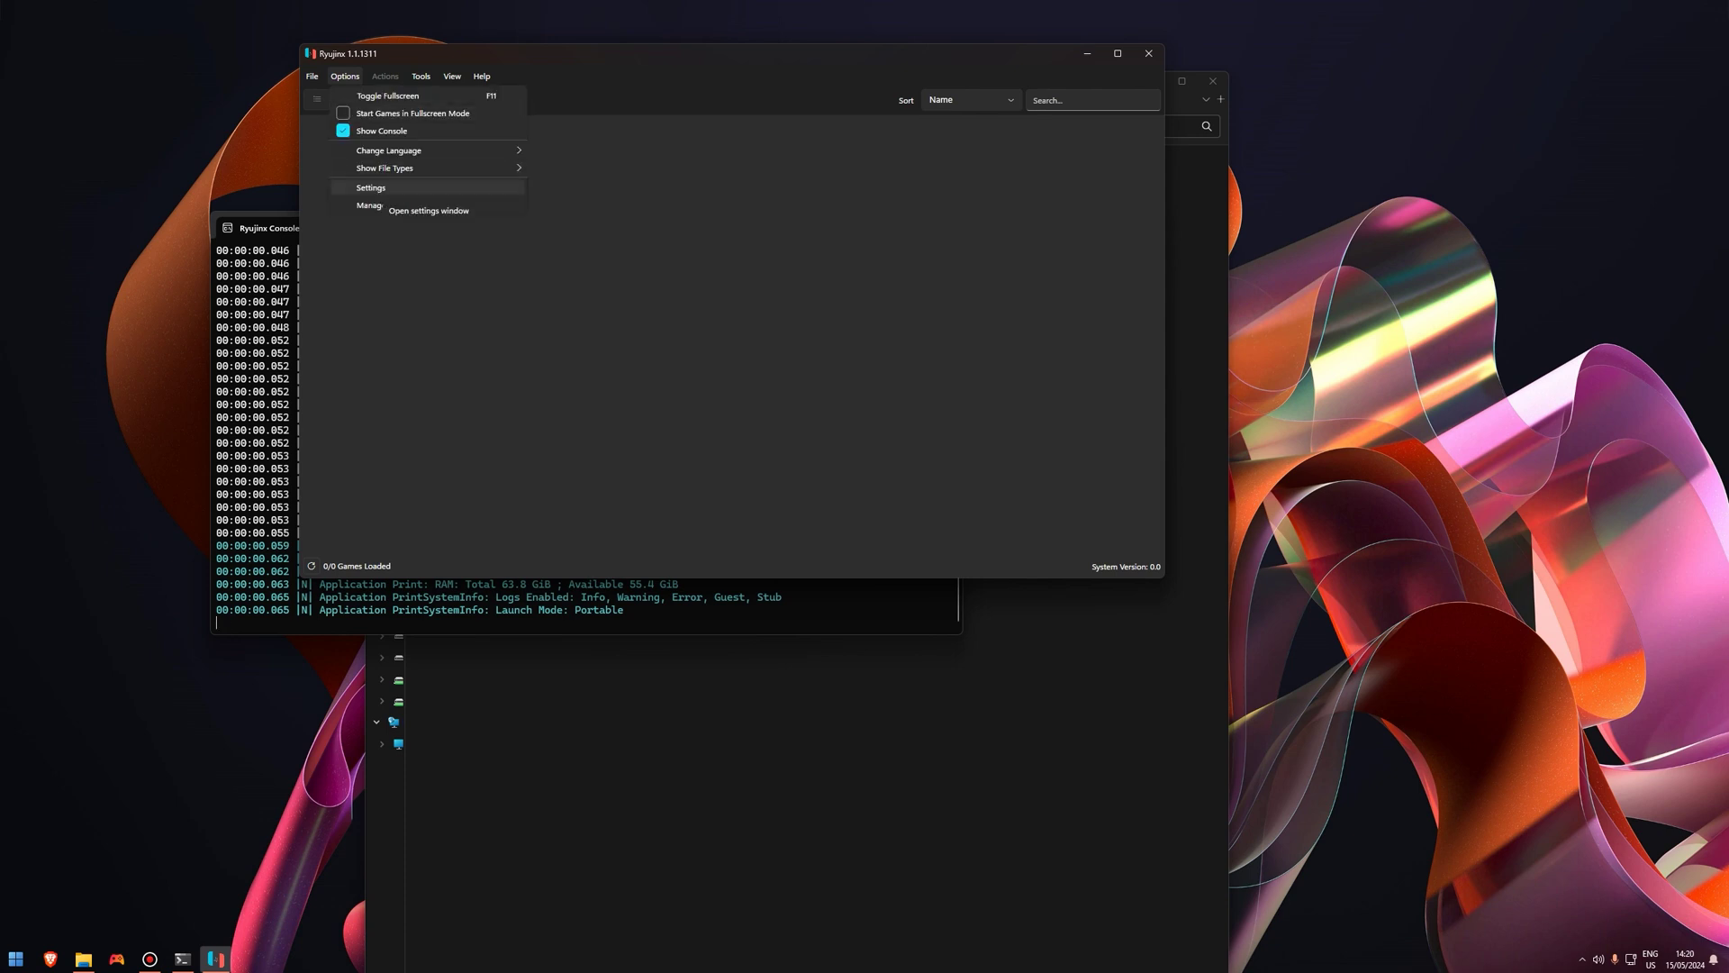
pyautogui.click(370, 188)
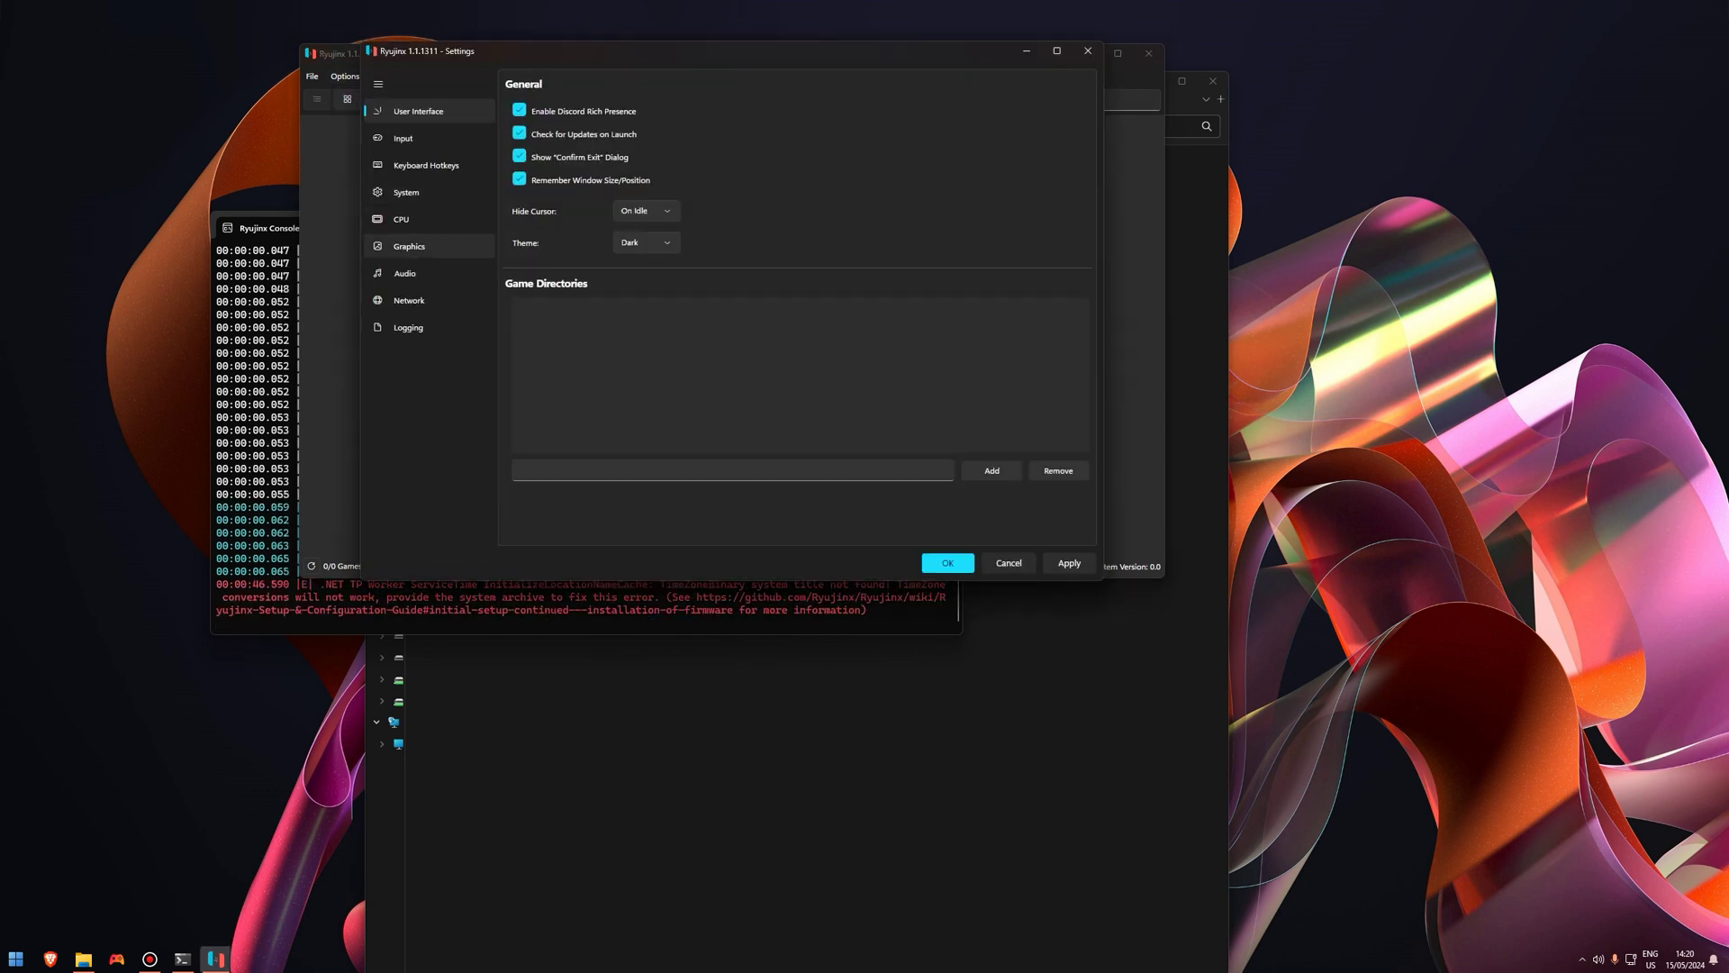
pyautogui.click(402, 138)
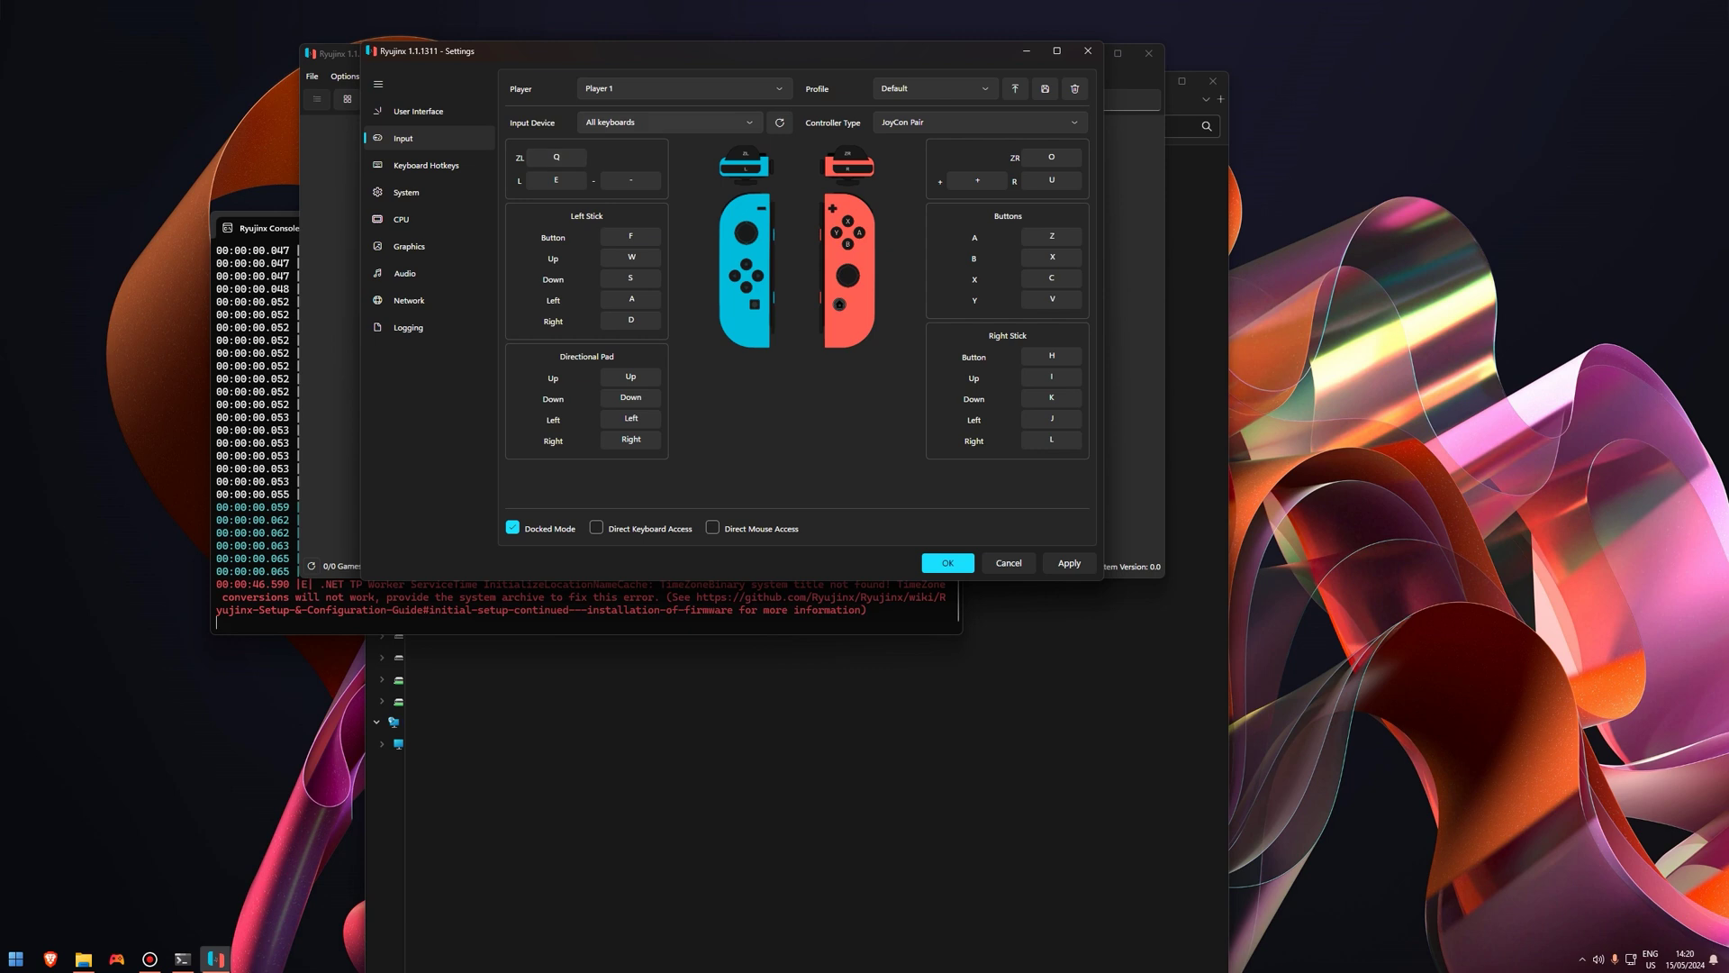
pyautogui.click(978, 123)
pyautogui.click(909, 147)
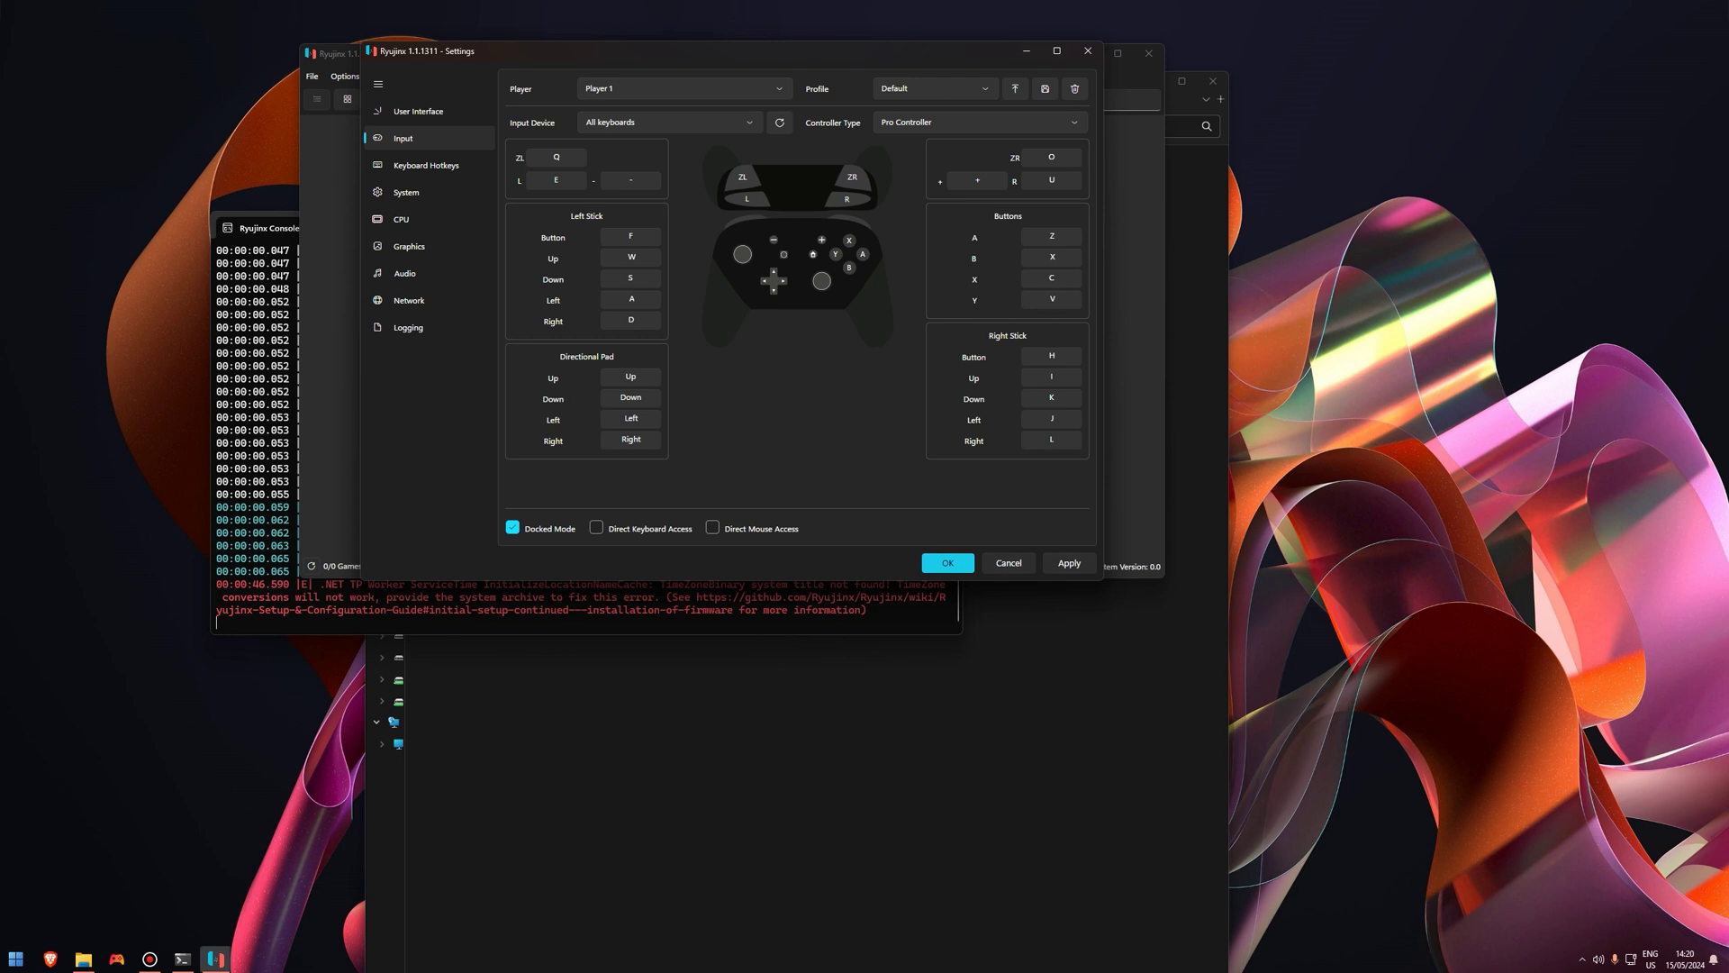
pyautogui.click(1088, 51)
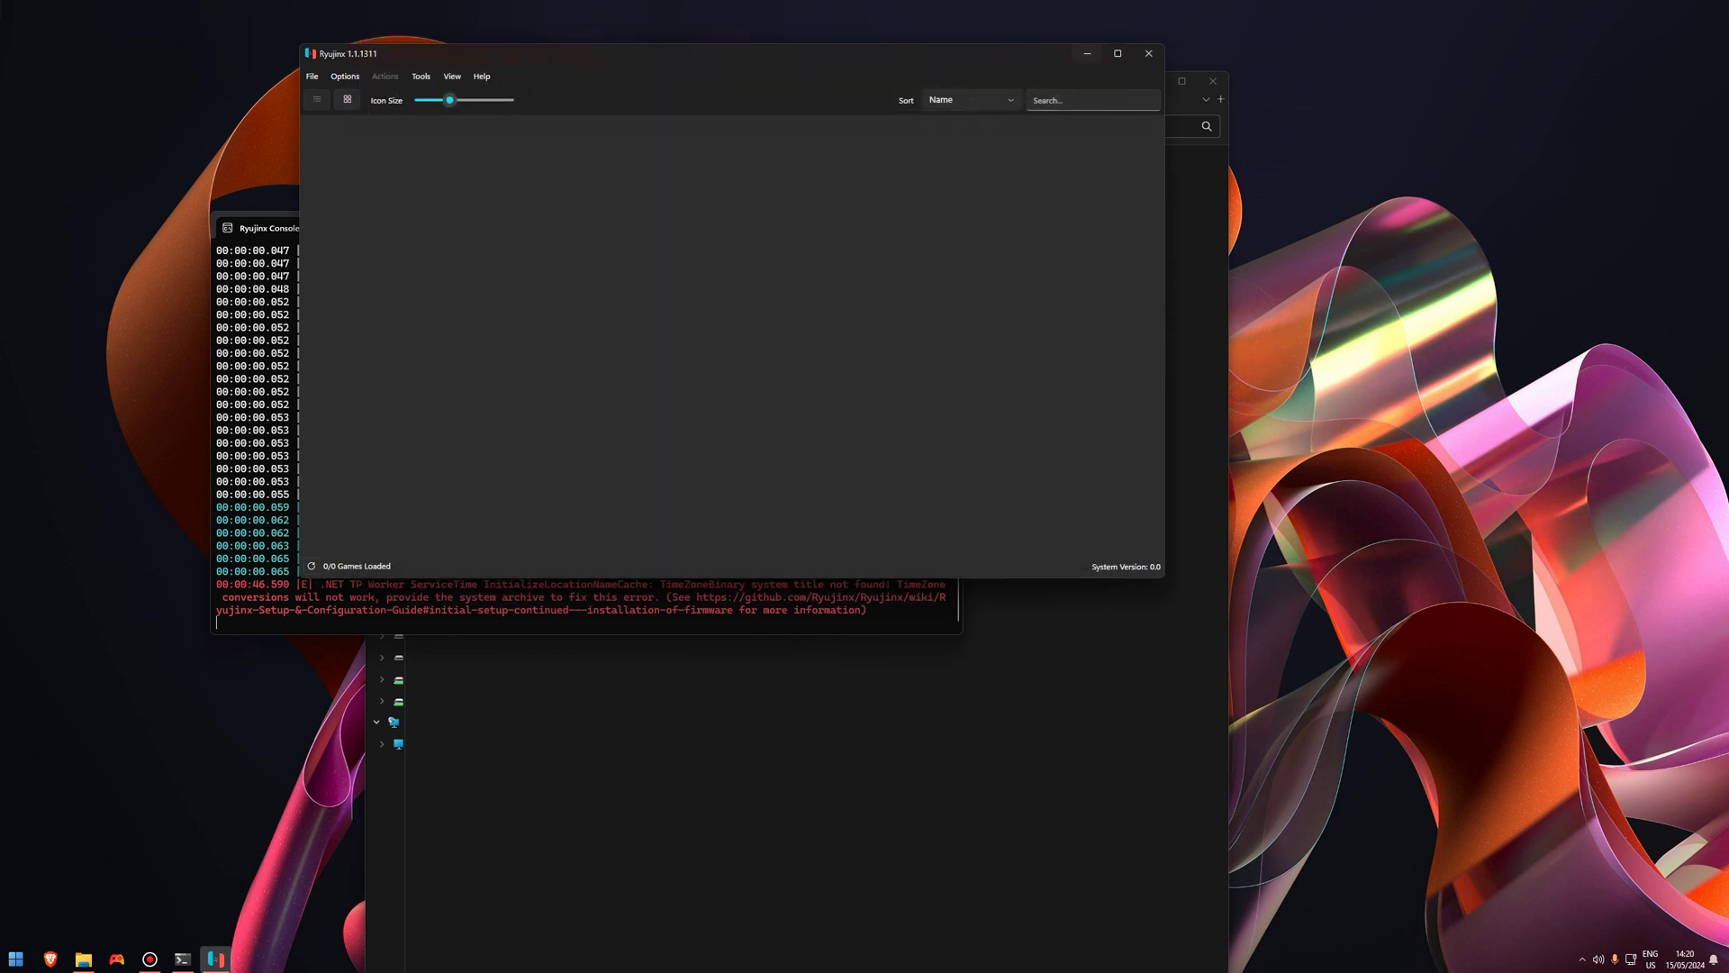
# Step: Close Ryujinx and Explorer, then copy the desktop Ryujinx folder
pyautogui.click(1148, 53)
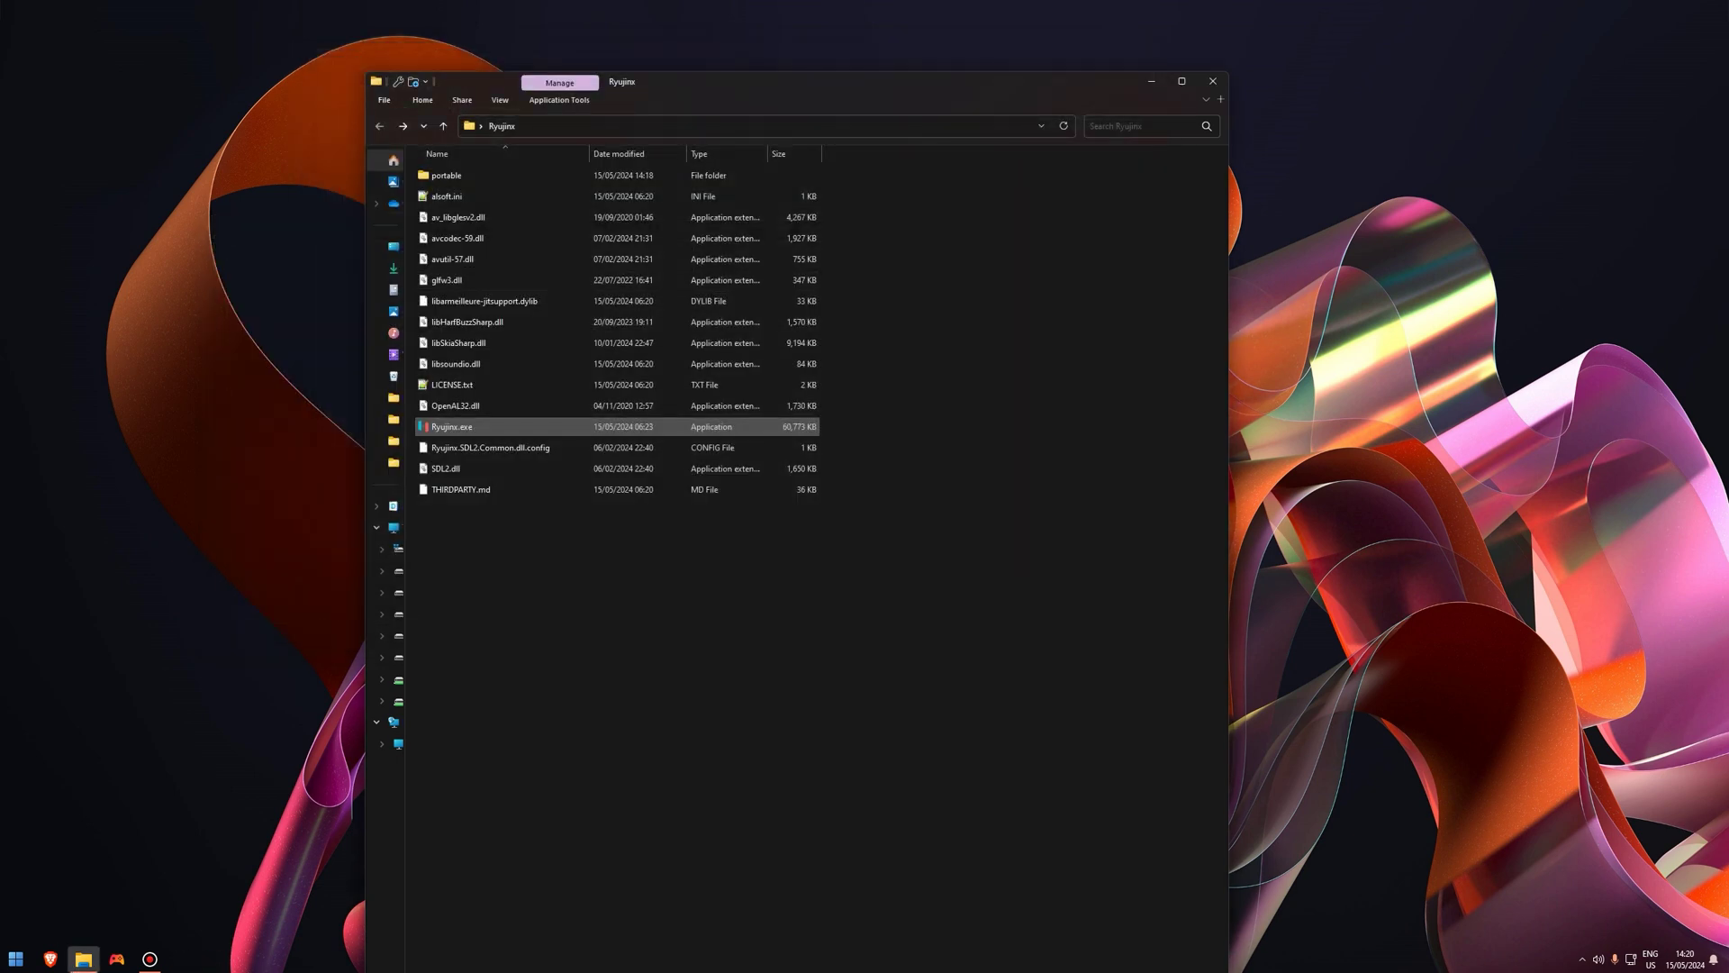
pyautogui.click(1213, 81)
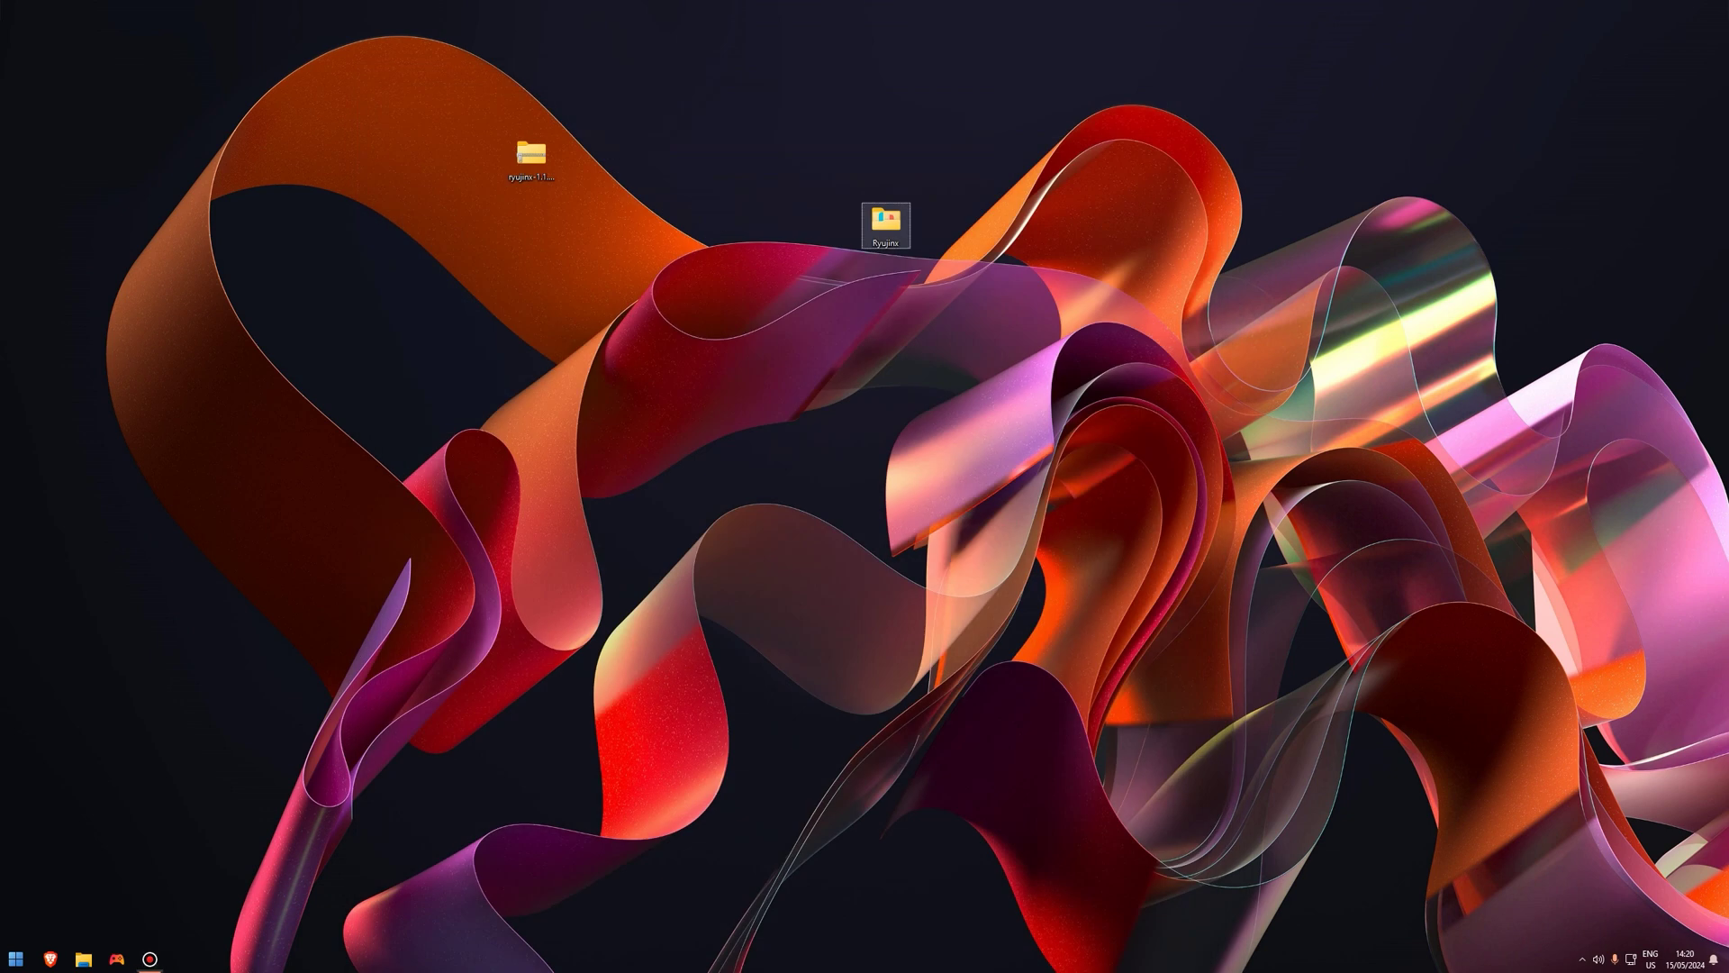
pyautogui.rightClick(889, 221)
pyautogui.click(937, 462)
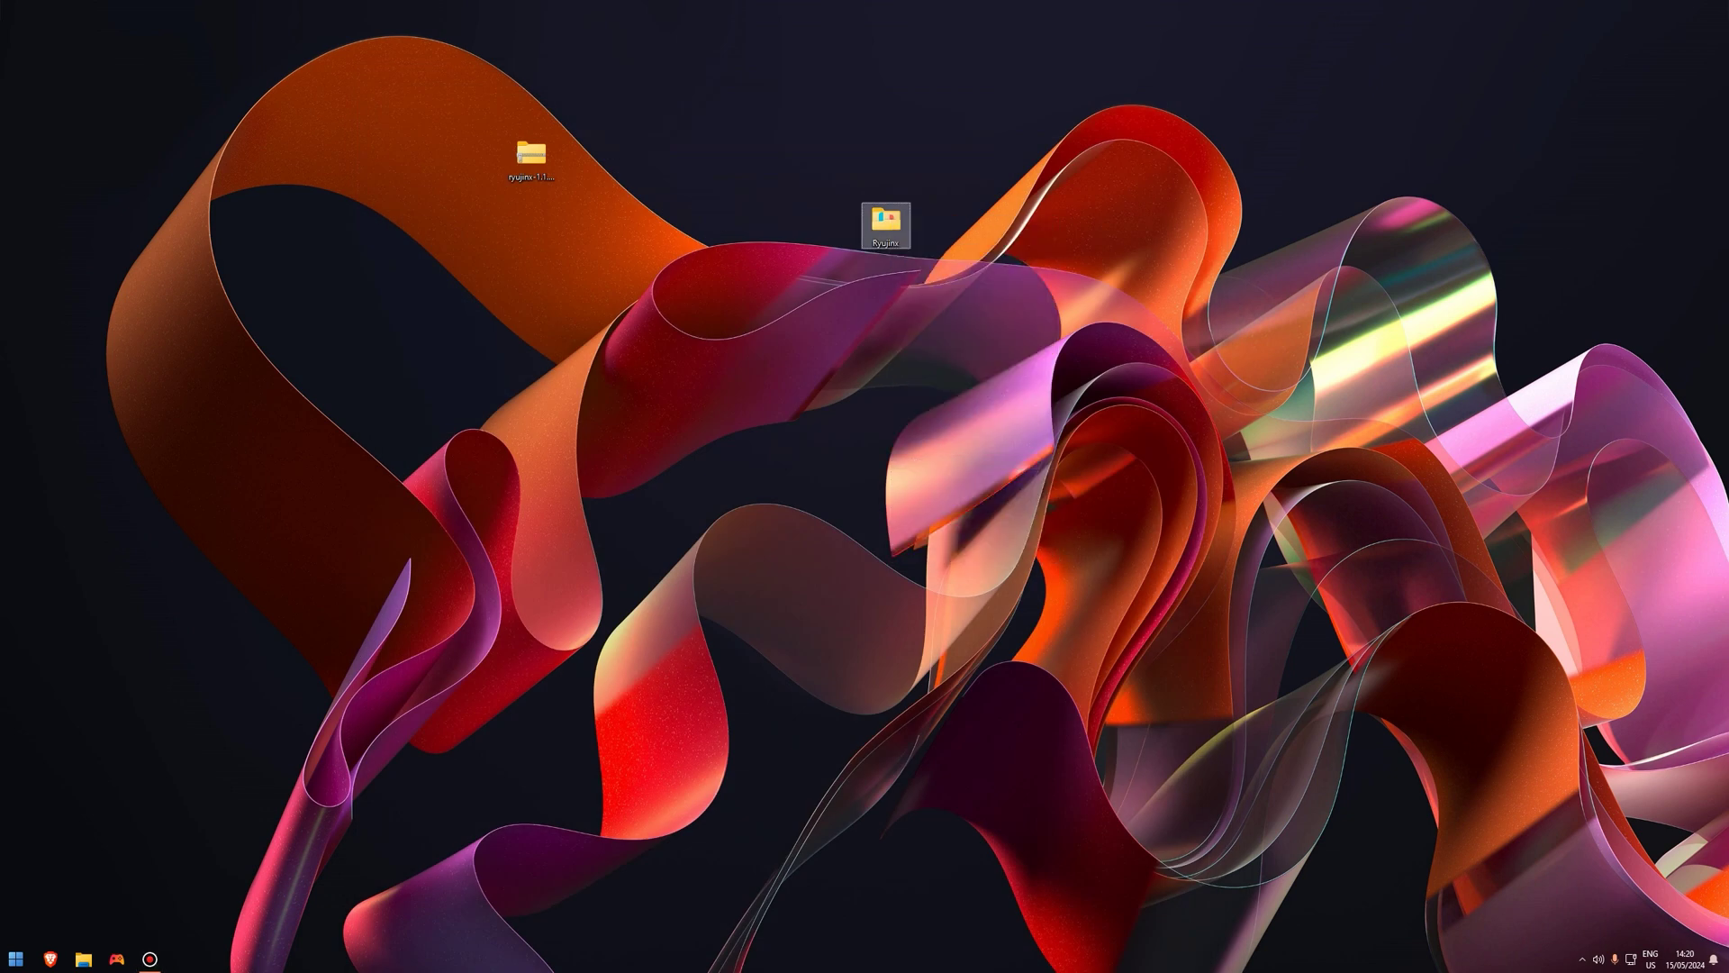
# Step: Open D:\Arcade\emulators\ryujinx in a new Explorer window
pyautogui.press('super+e')
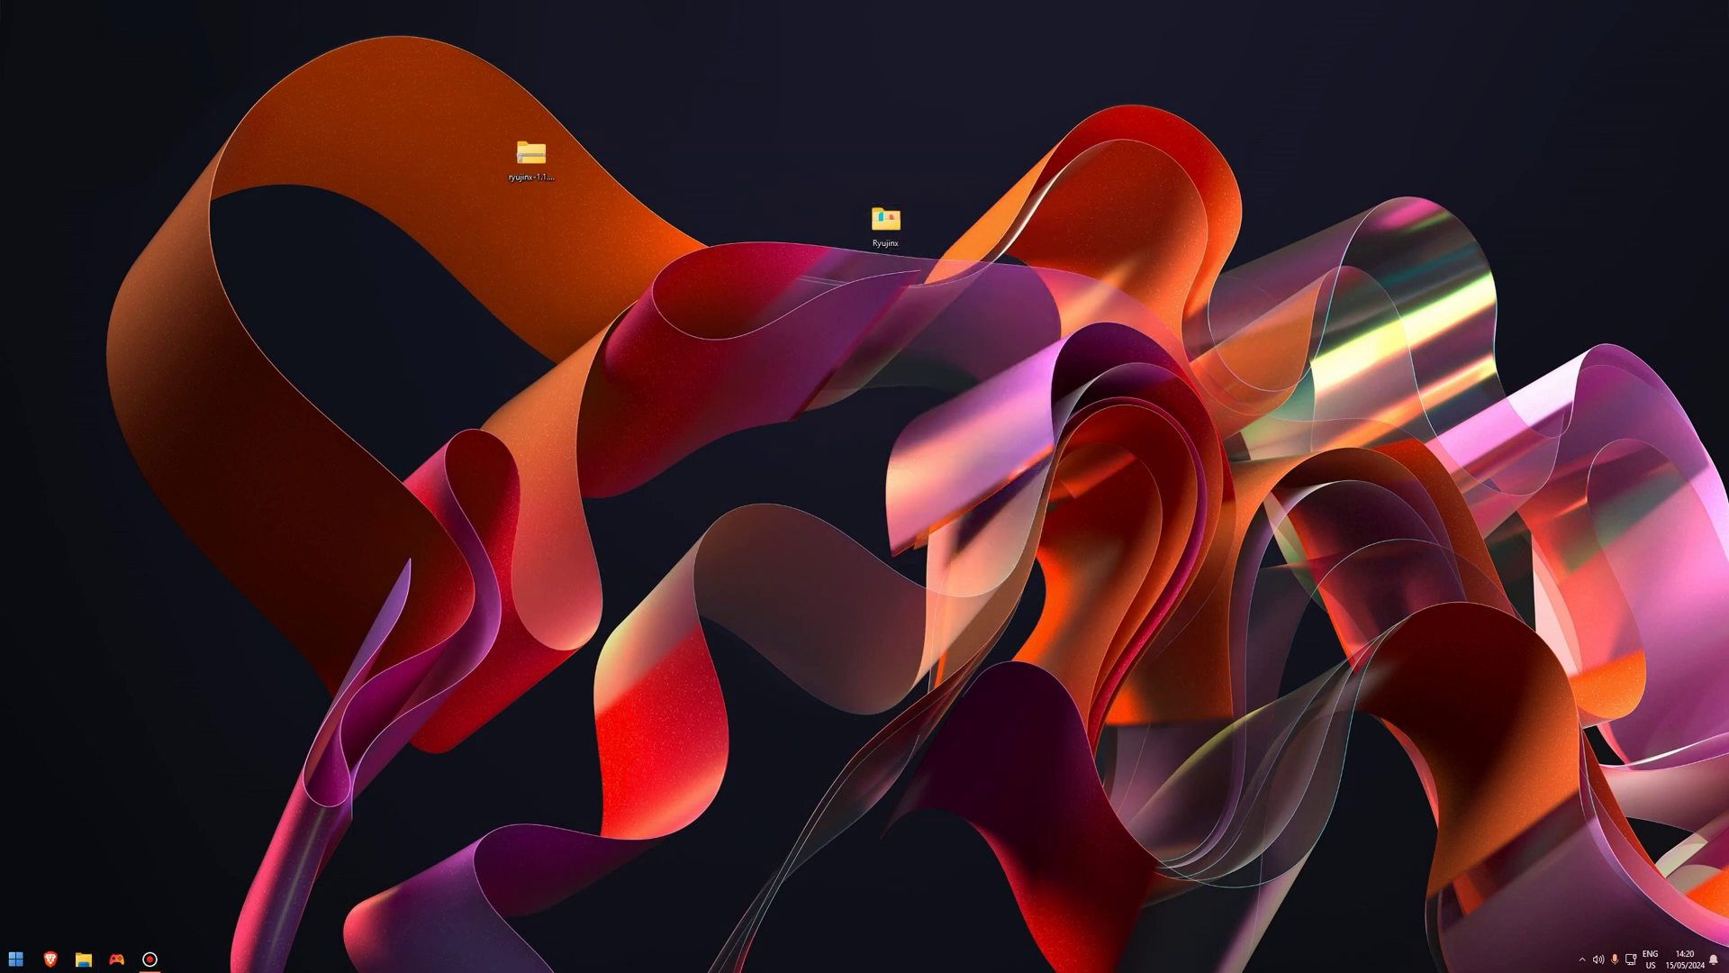
pyautogui.doubleClick(671, 126)
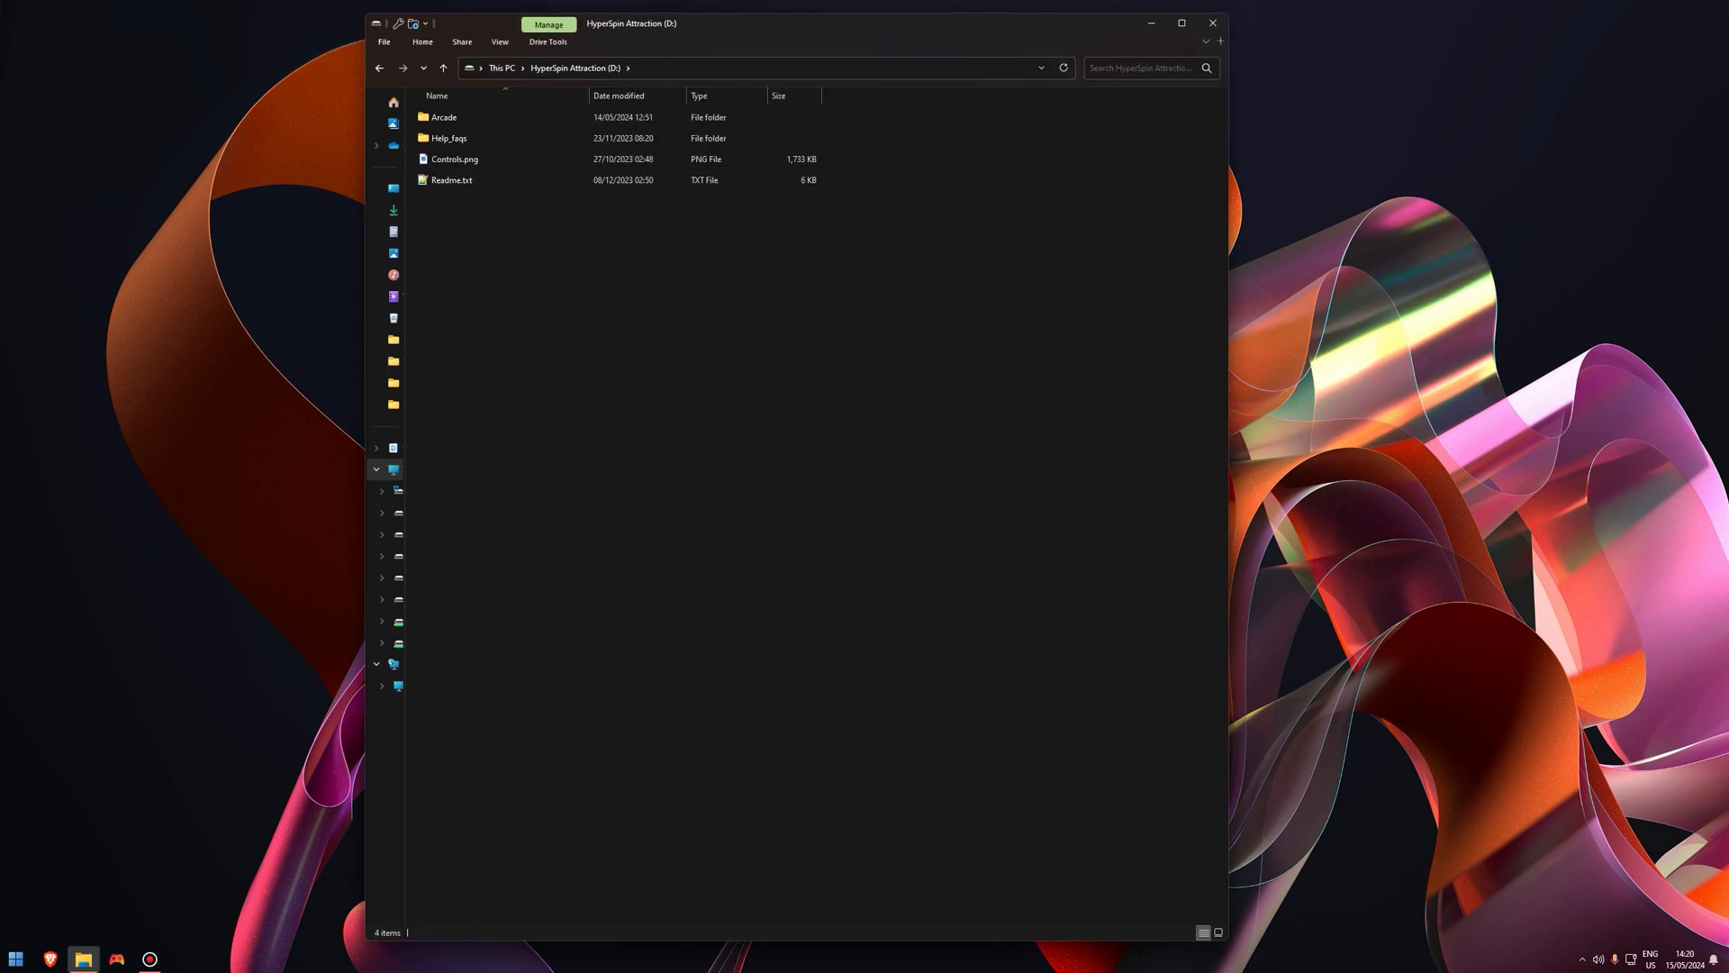
pyautogui.click(1181, 23)
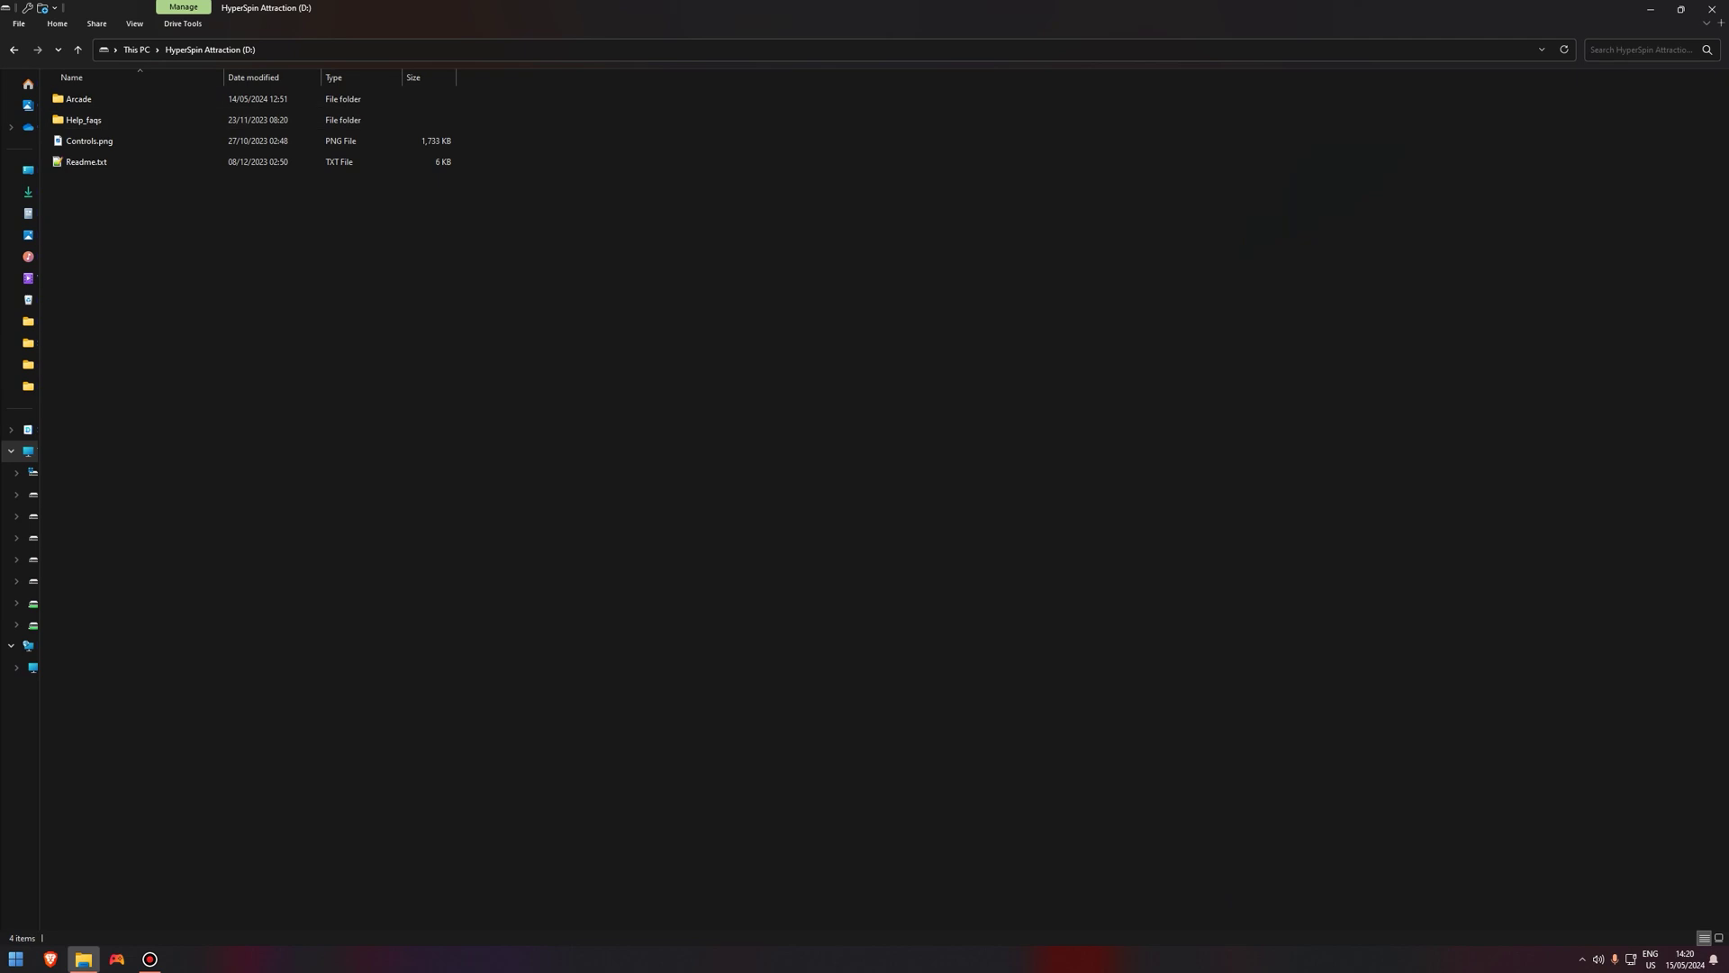
pyautogui.doubleClick(79, 99)
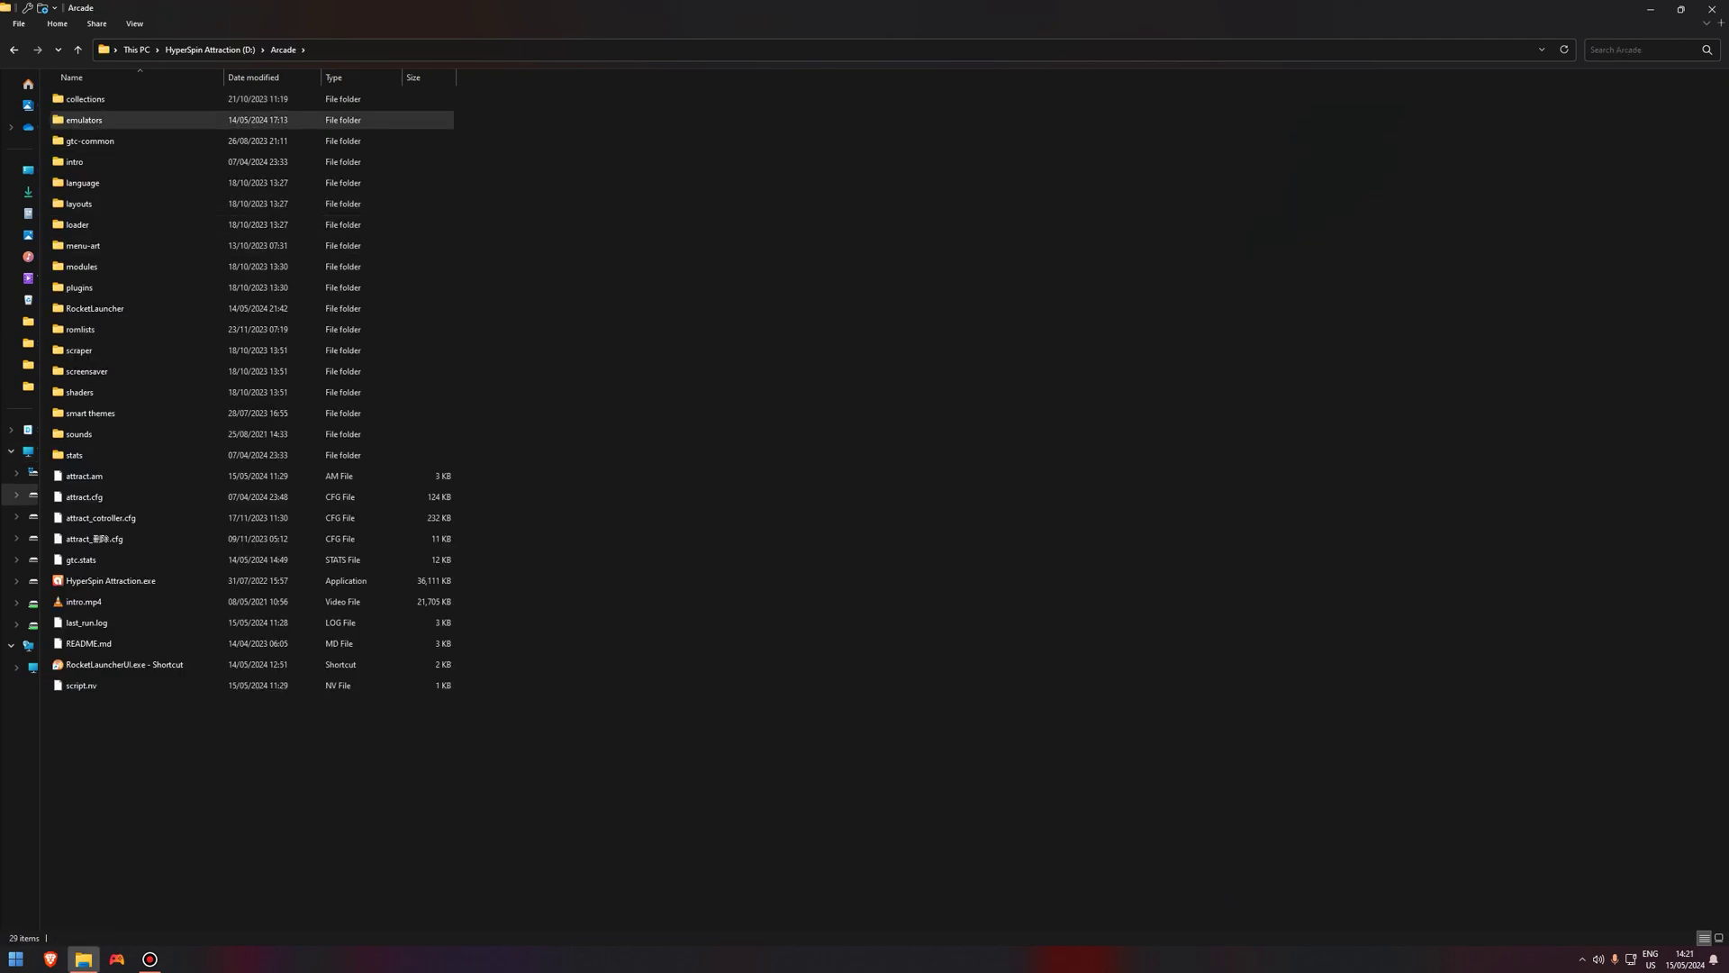
pyautogui.doubleClick(83, 120)
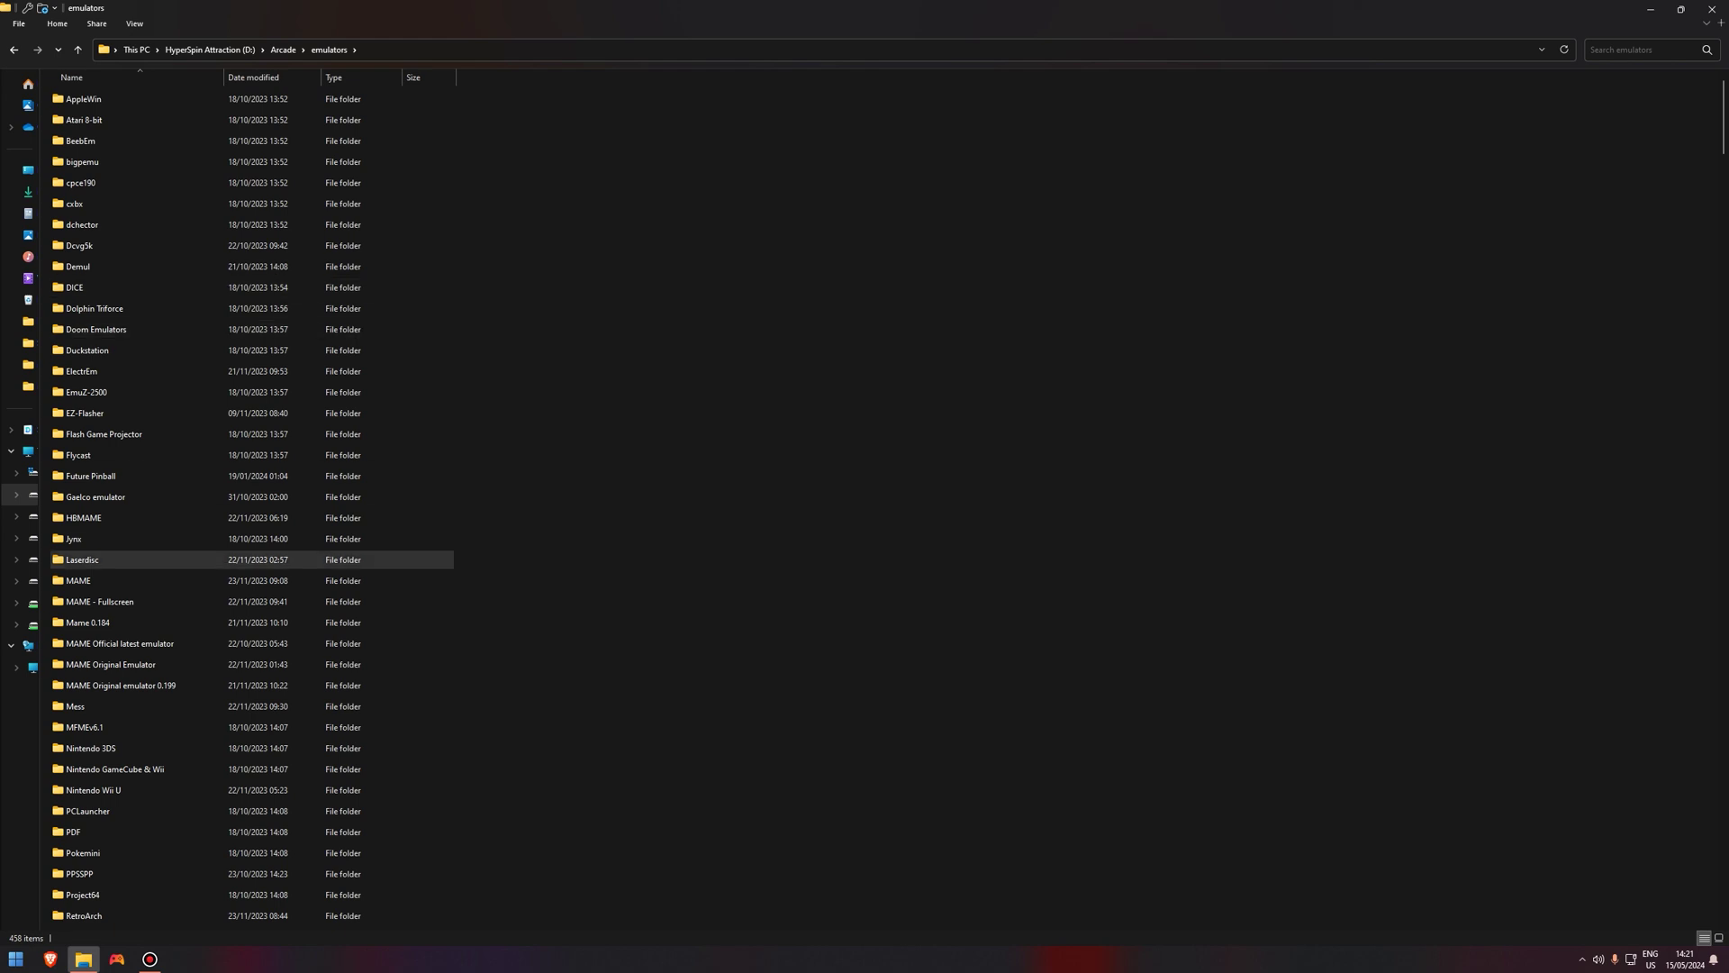
pyautogui.press('r')
pyautogui.scroll(-4, 252, 630)
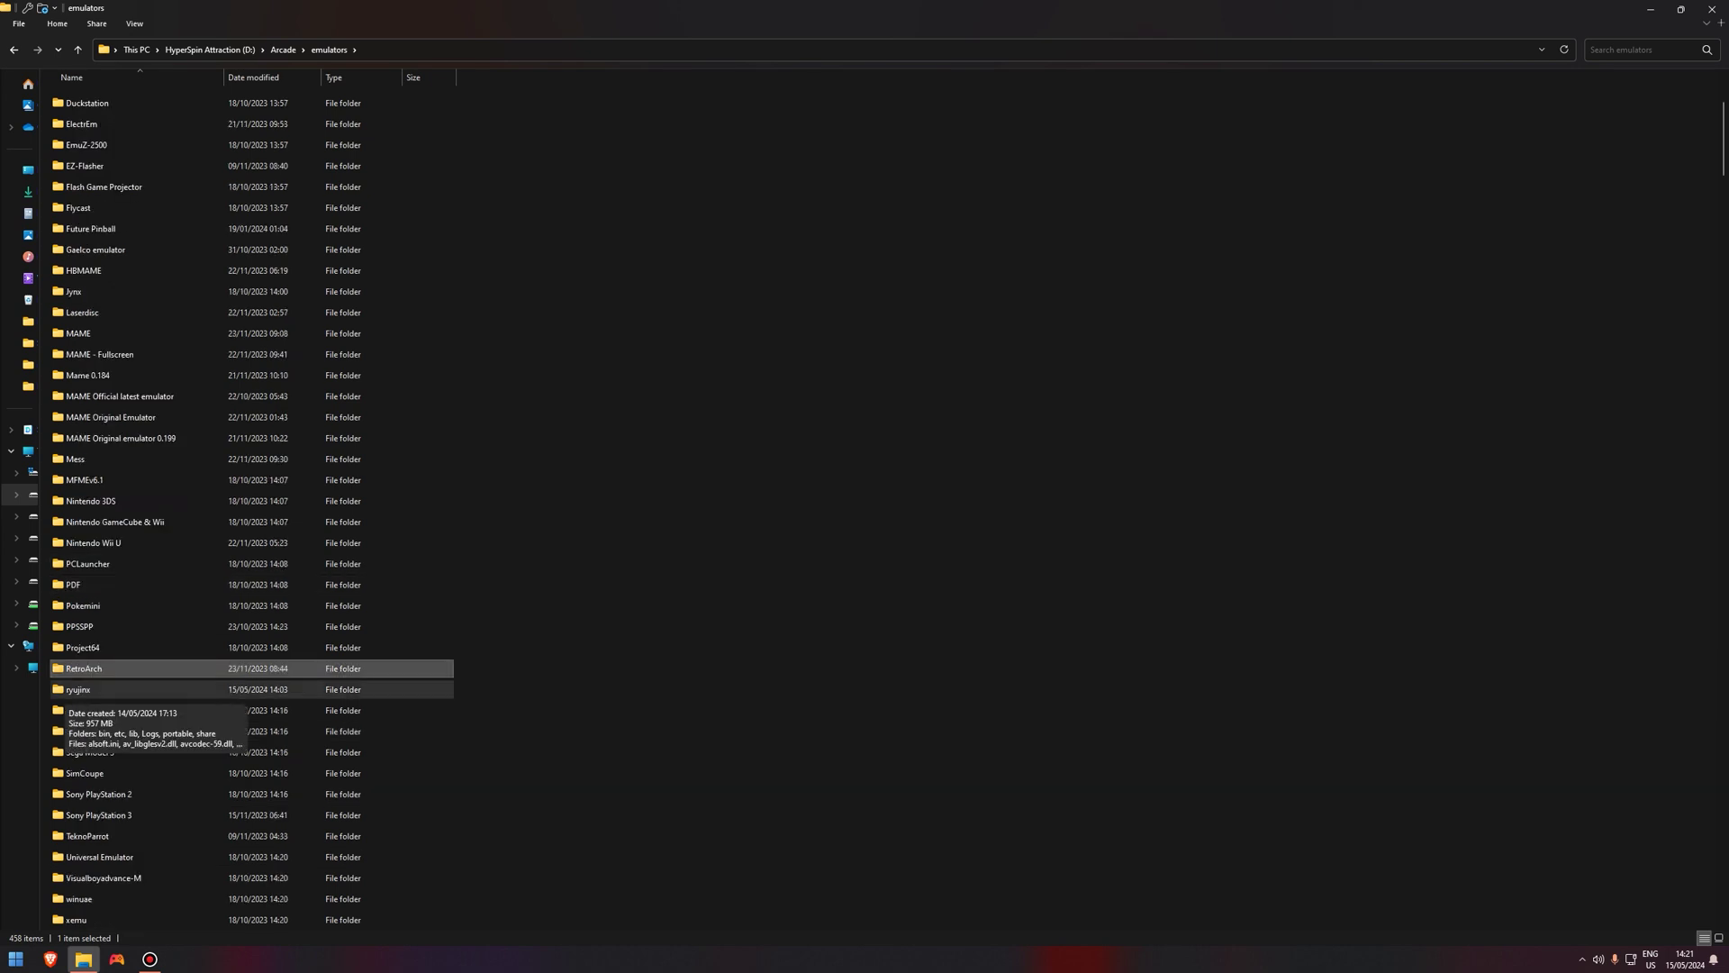
pyautogui.doubleClick(79, 689)
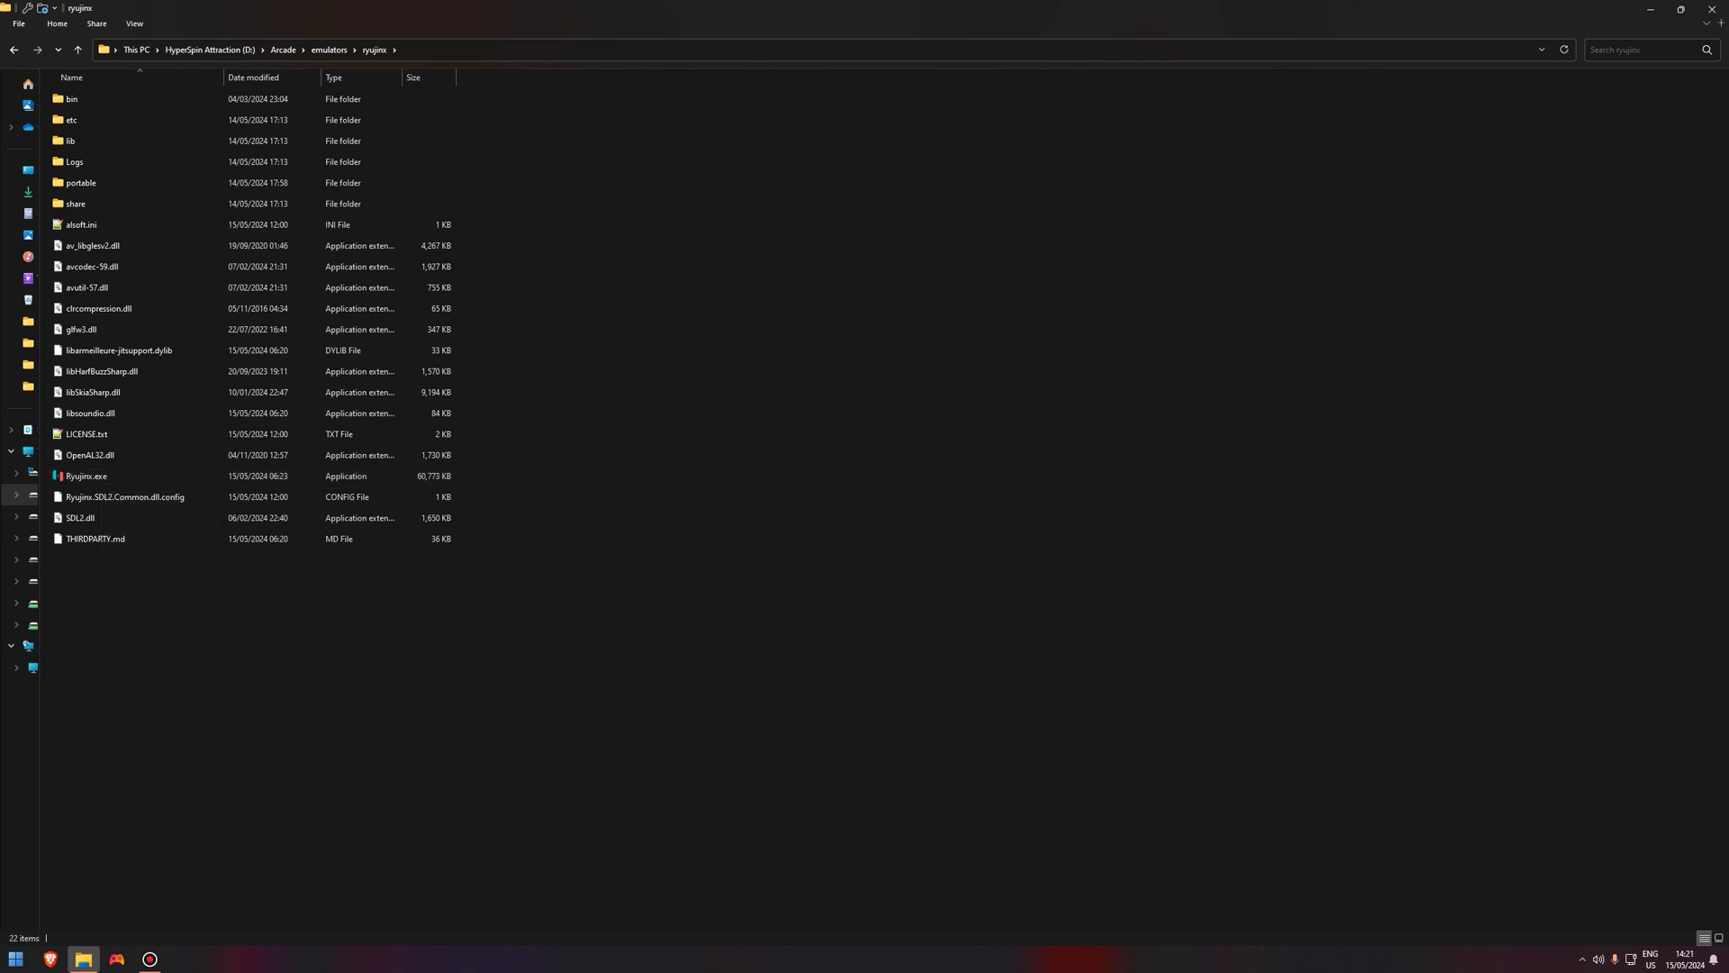
pyautogui.moveTo(1188, 9); pyautogui.dragTo(830, 300)
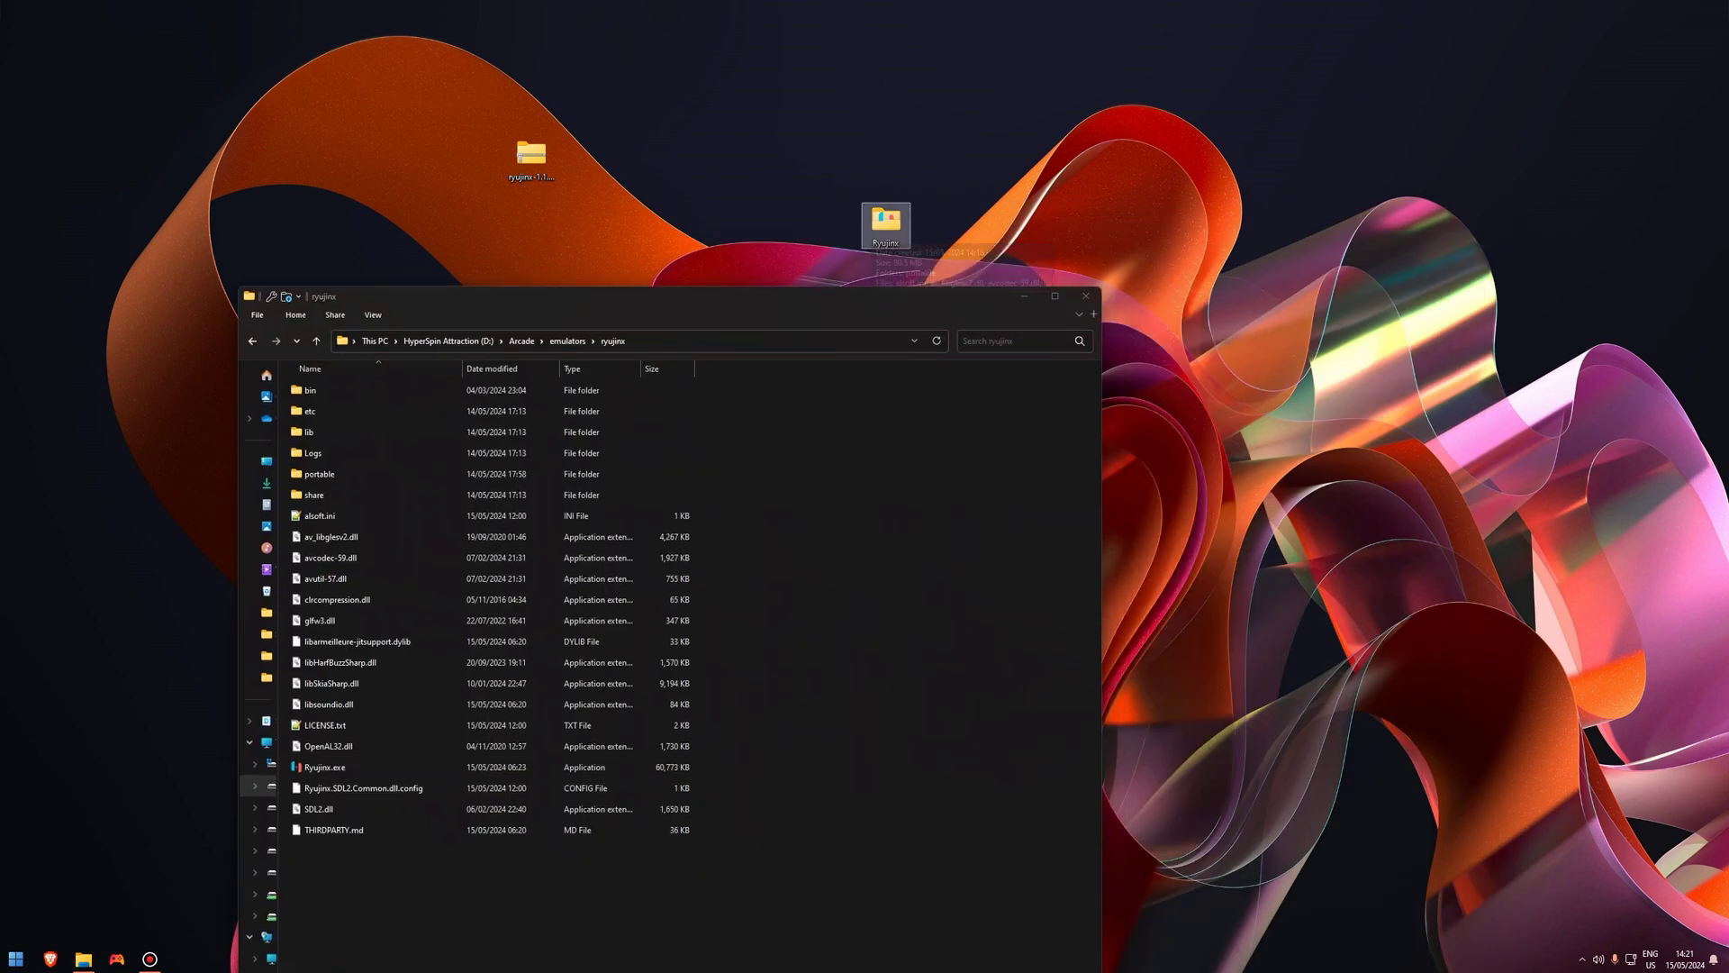
# Step: Launch Ryujinx.exe from the desktop Ryujinx folder and open Options > Settings
pyautogui.click(1085, 295)
pyautogui.doubleClick(885, 224)
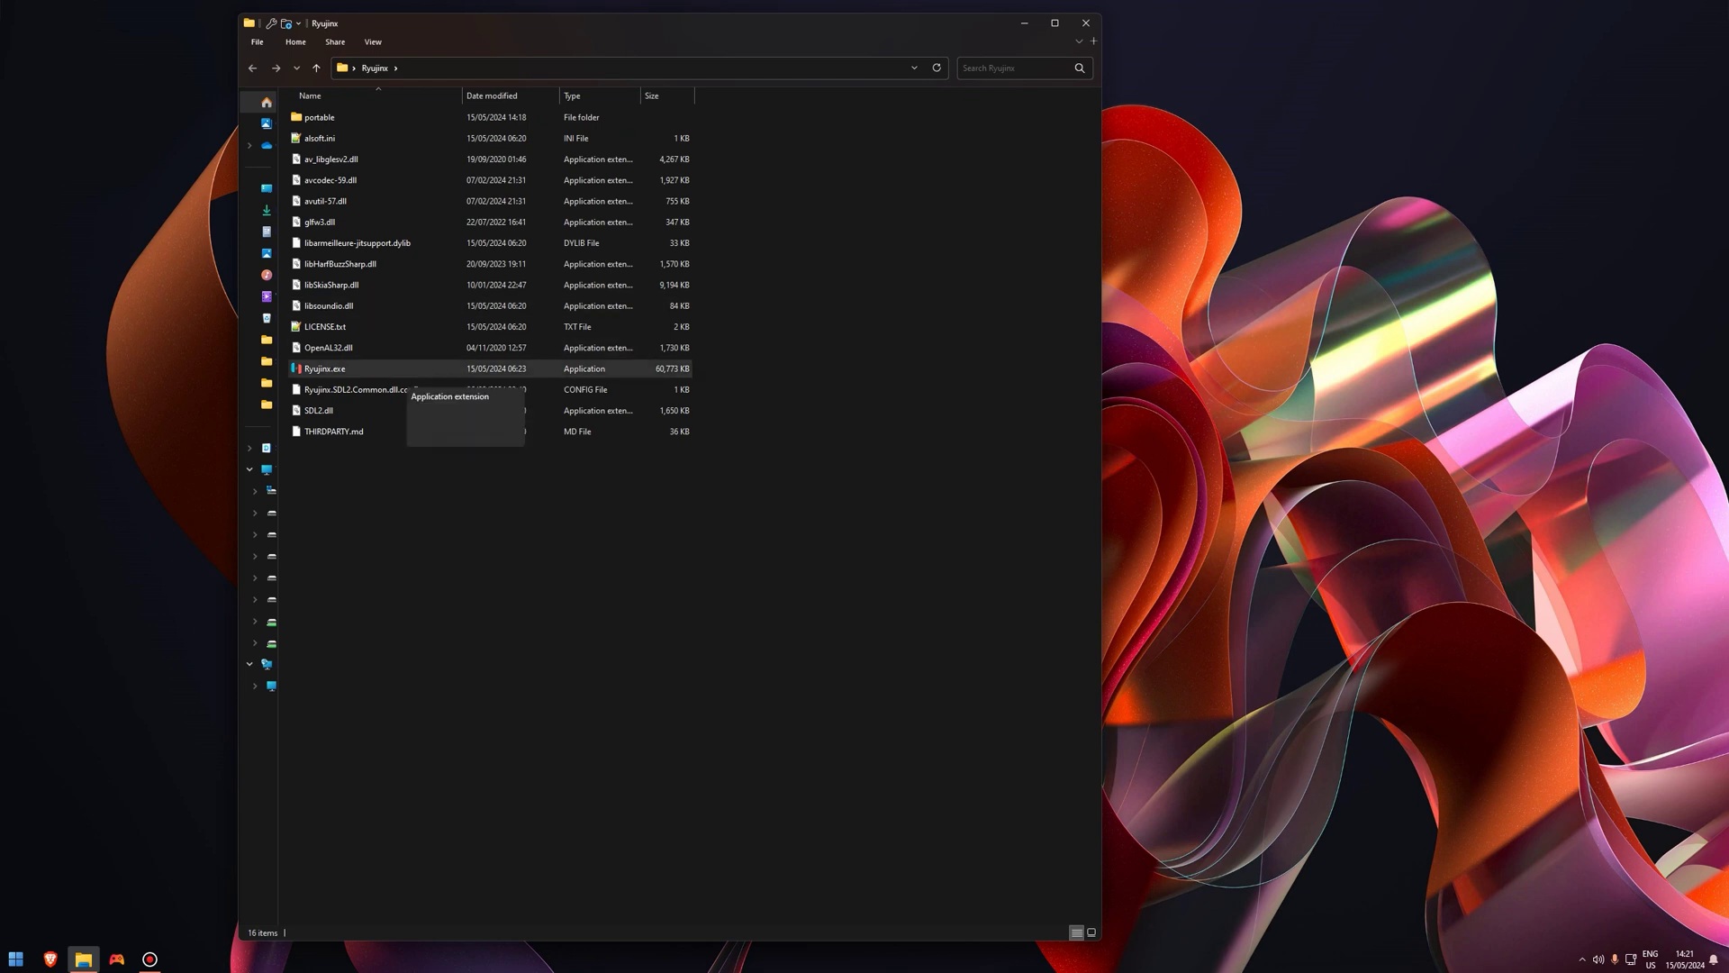
pyautogui.doubleClick(324, 368)
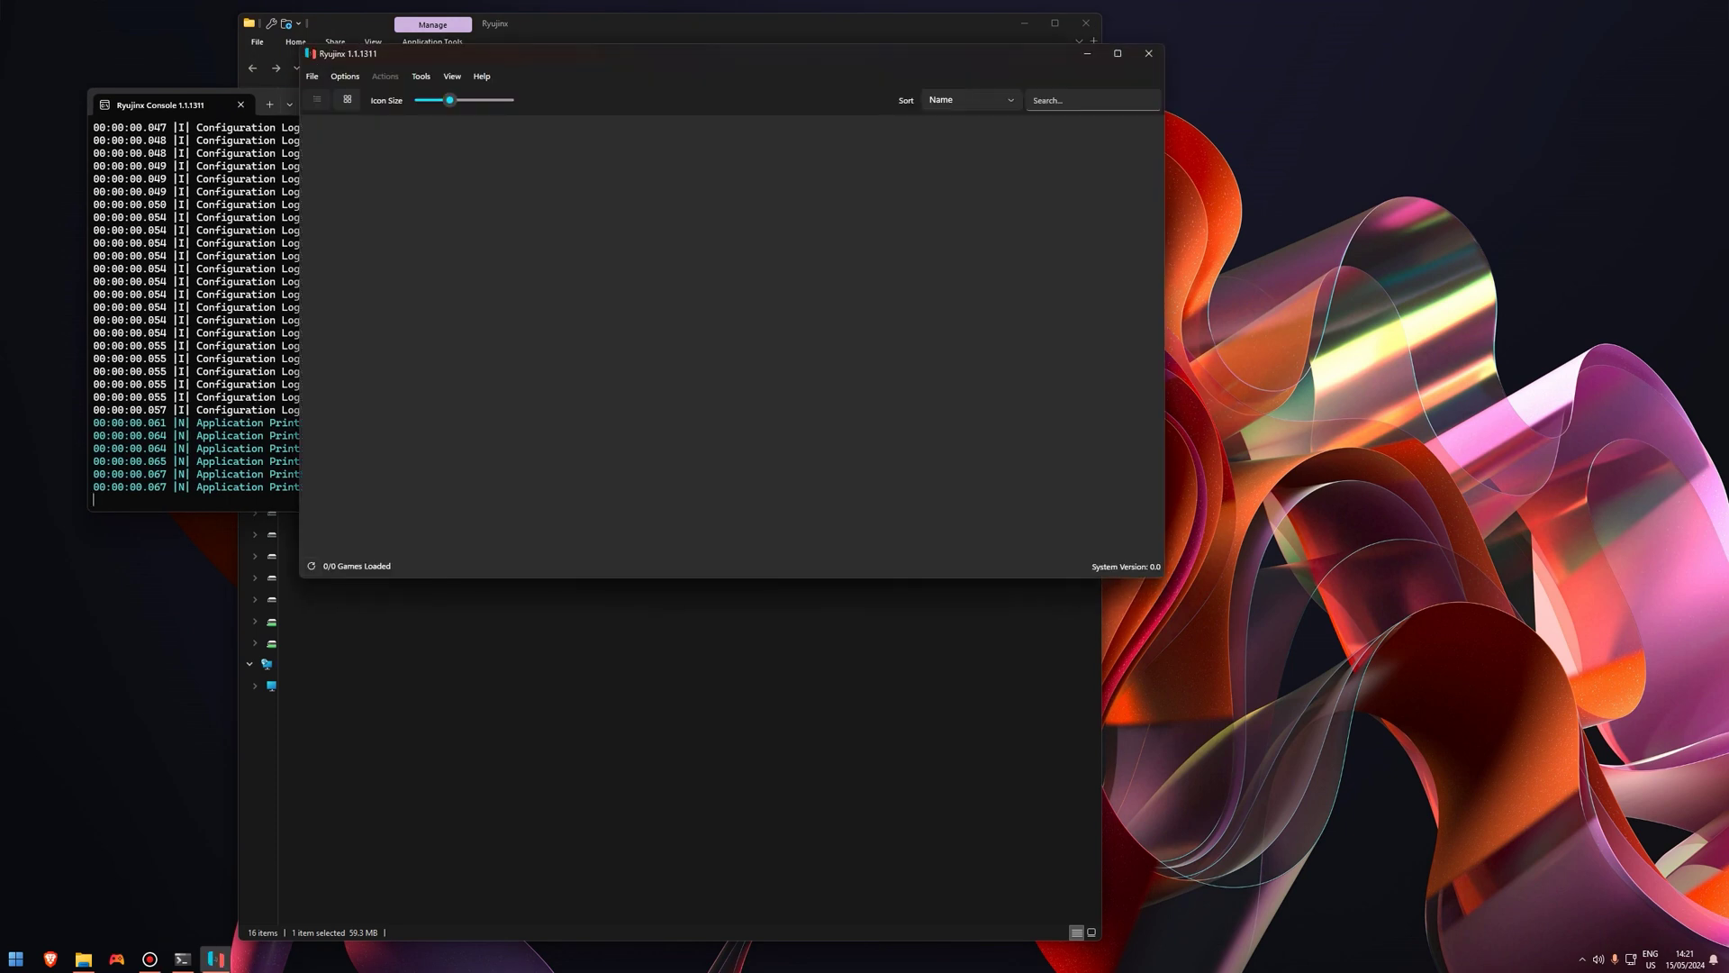
pyautogui.click(345, 77)
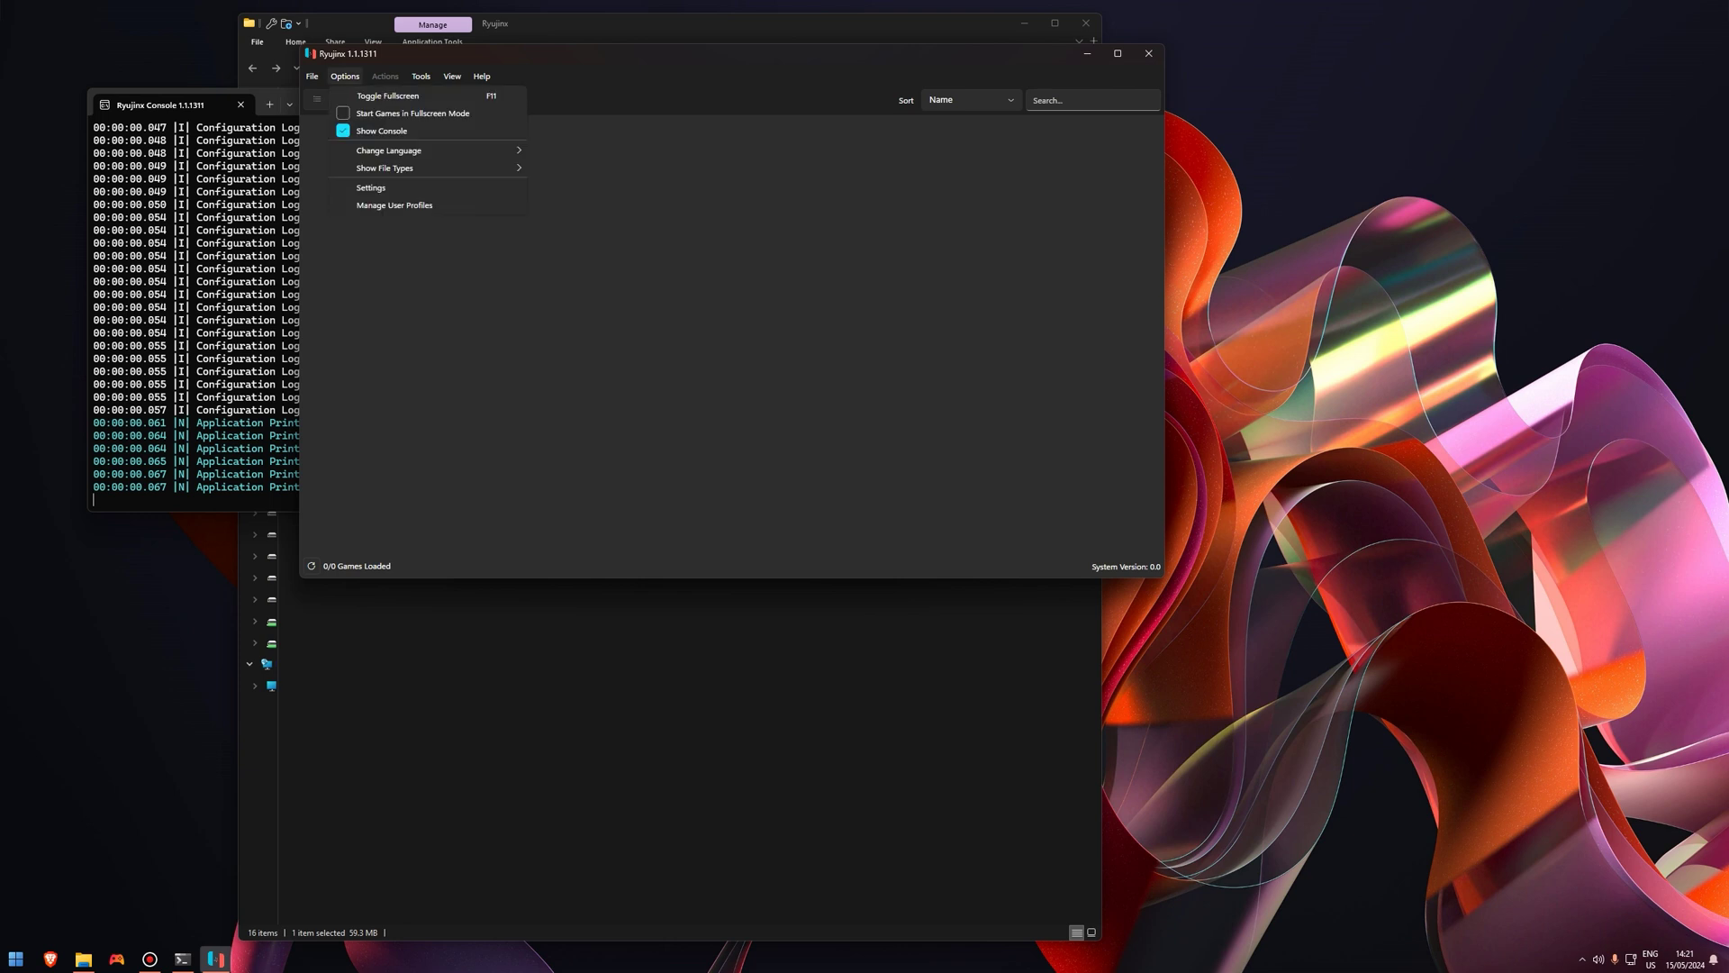
pyautogui.click(345, 76)
pyautogui.click(345, 77)
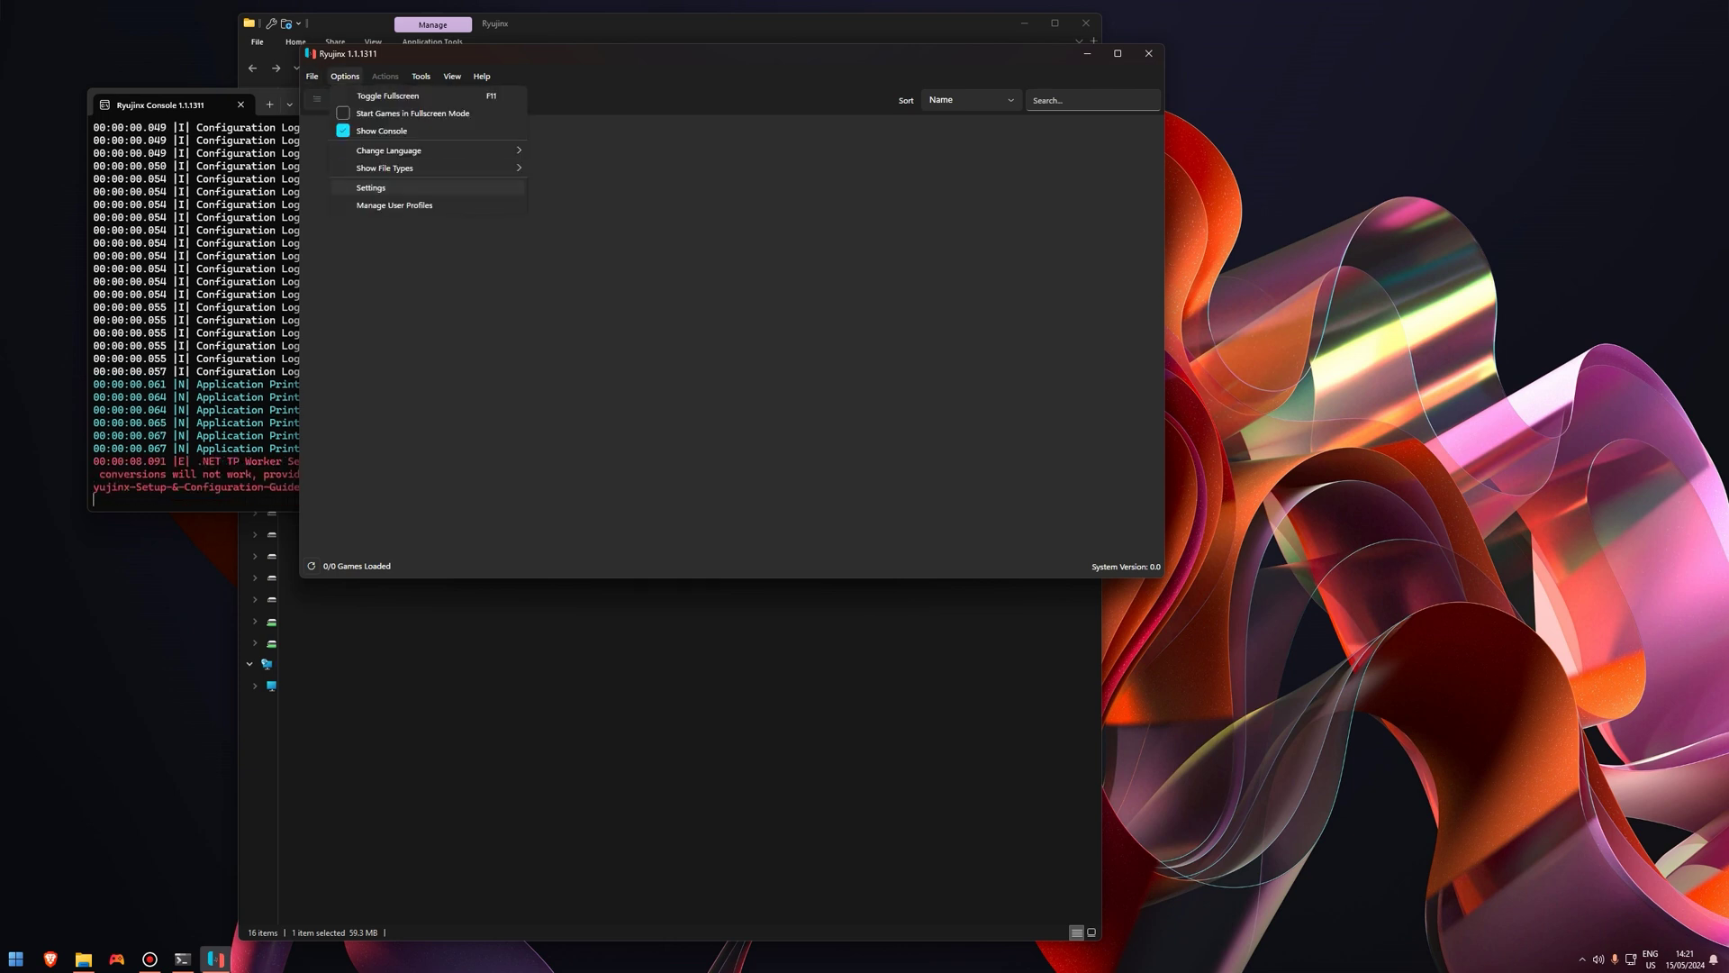
pyautogui.click(370, 188)
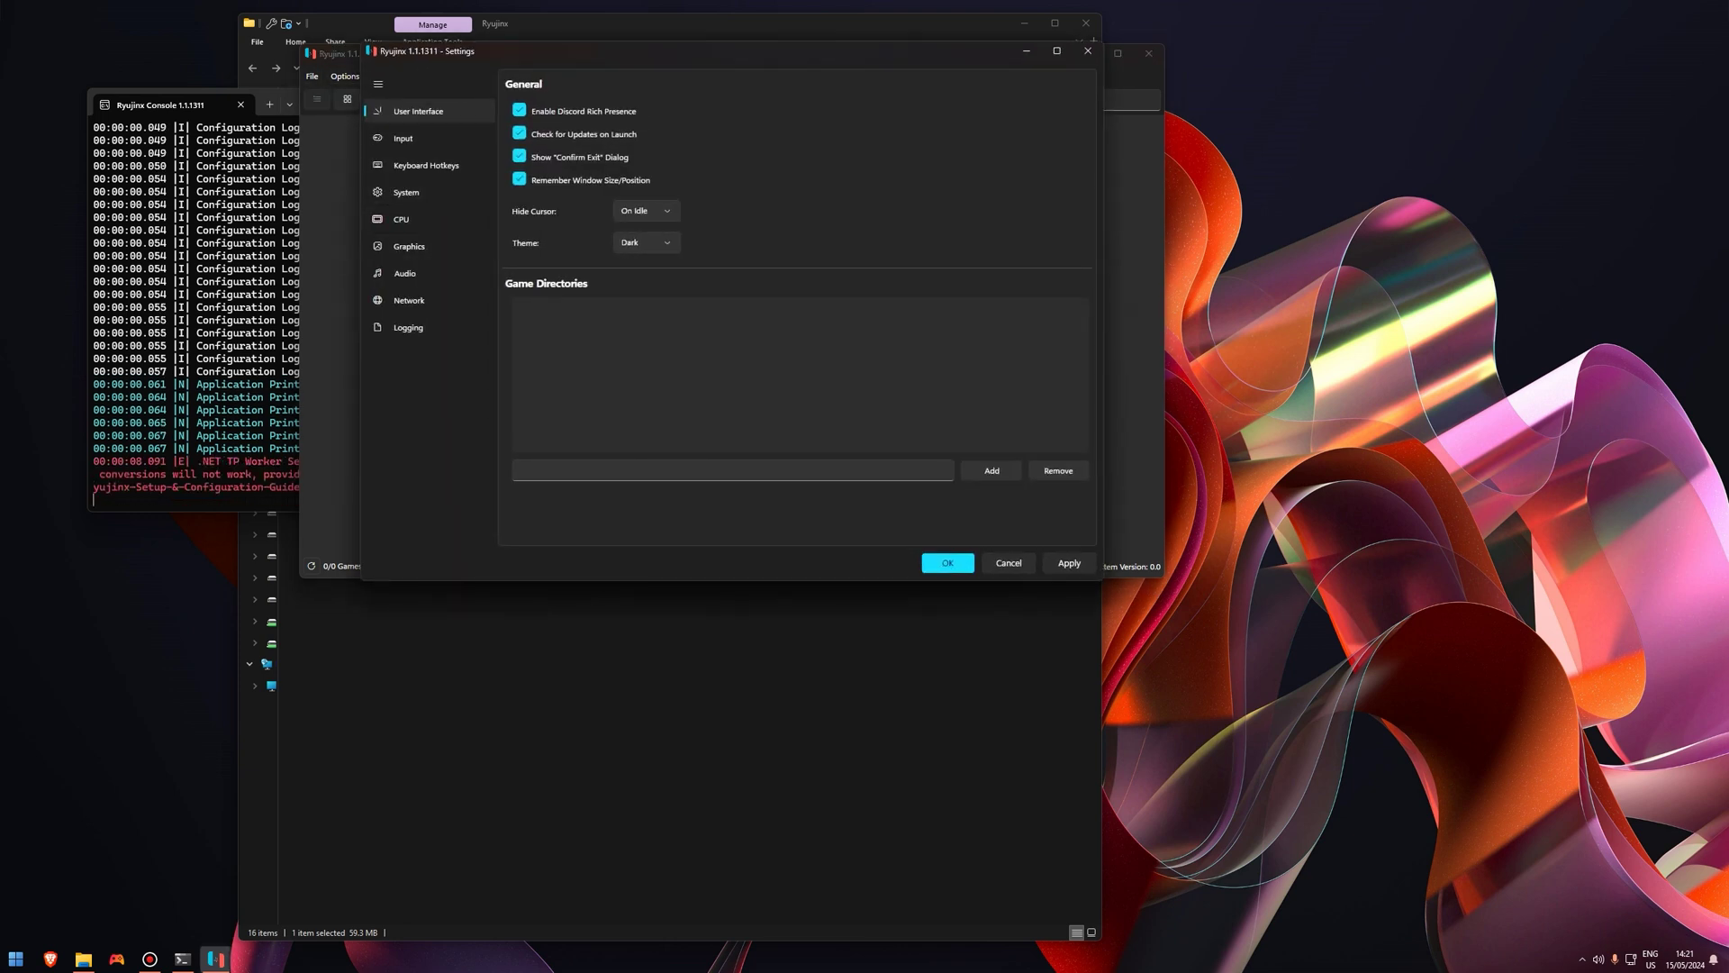
# Step: Add a game directory, browsing to D:\Arcade\collections
pyautogui.click(992, 470)
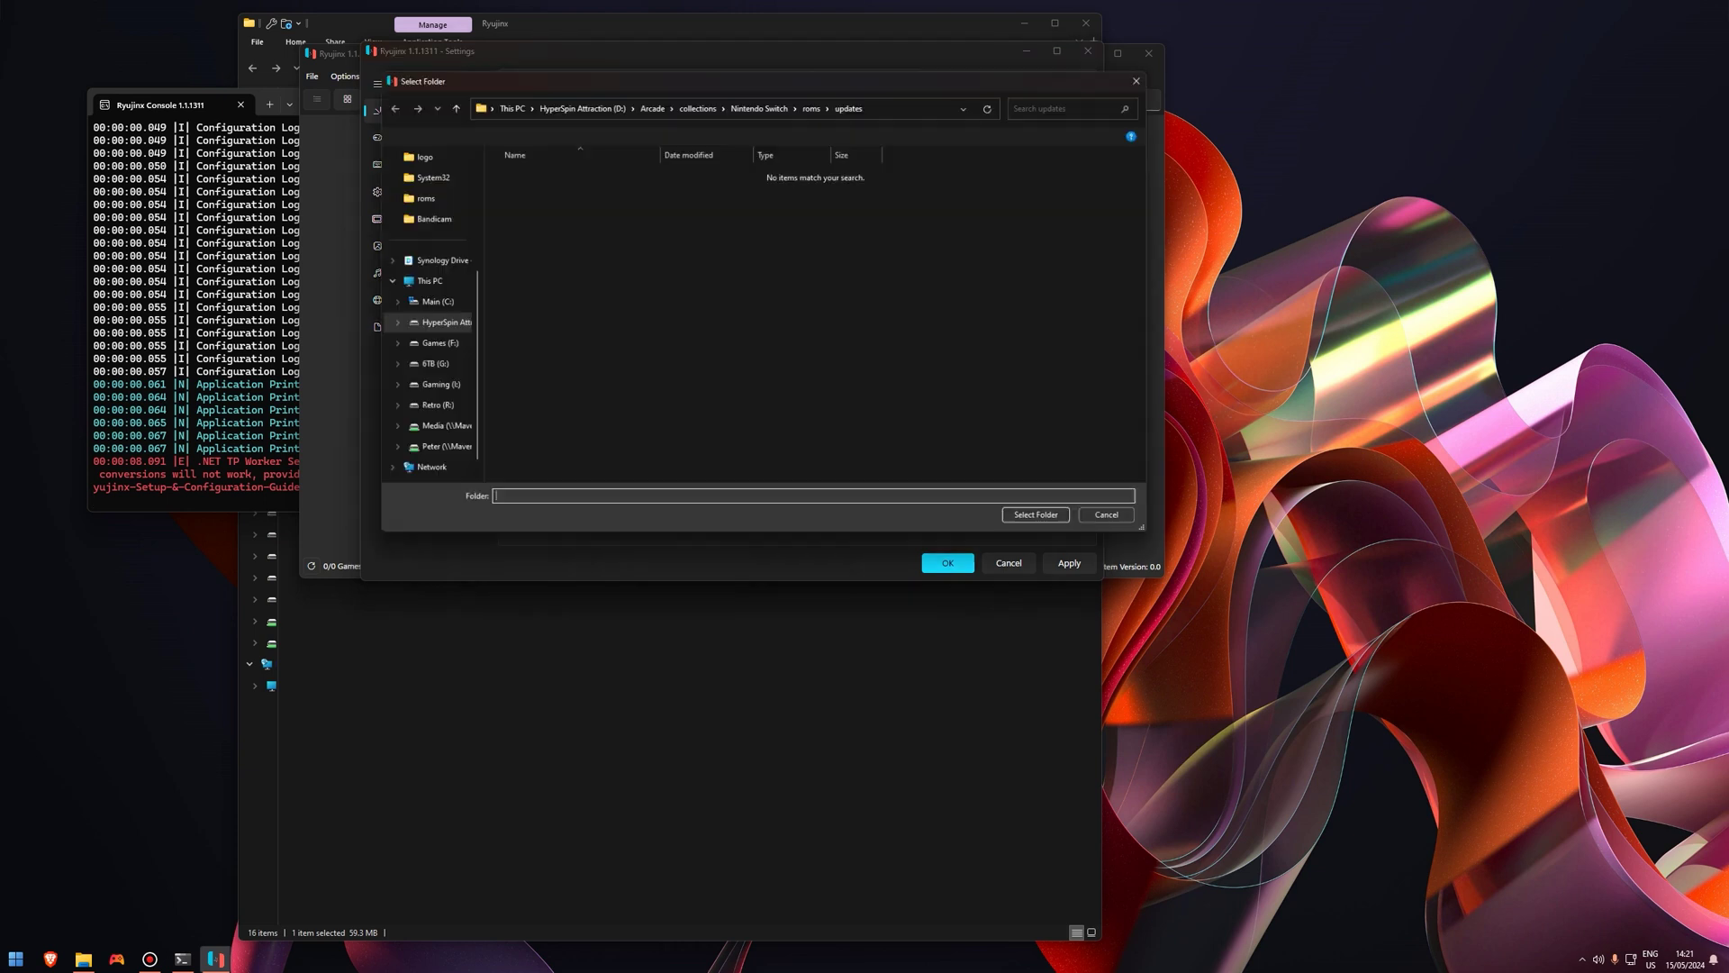
pyautogui.click(576, 100)
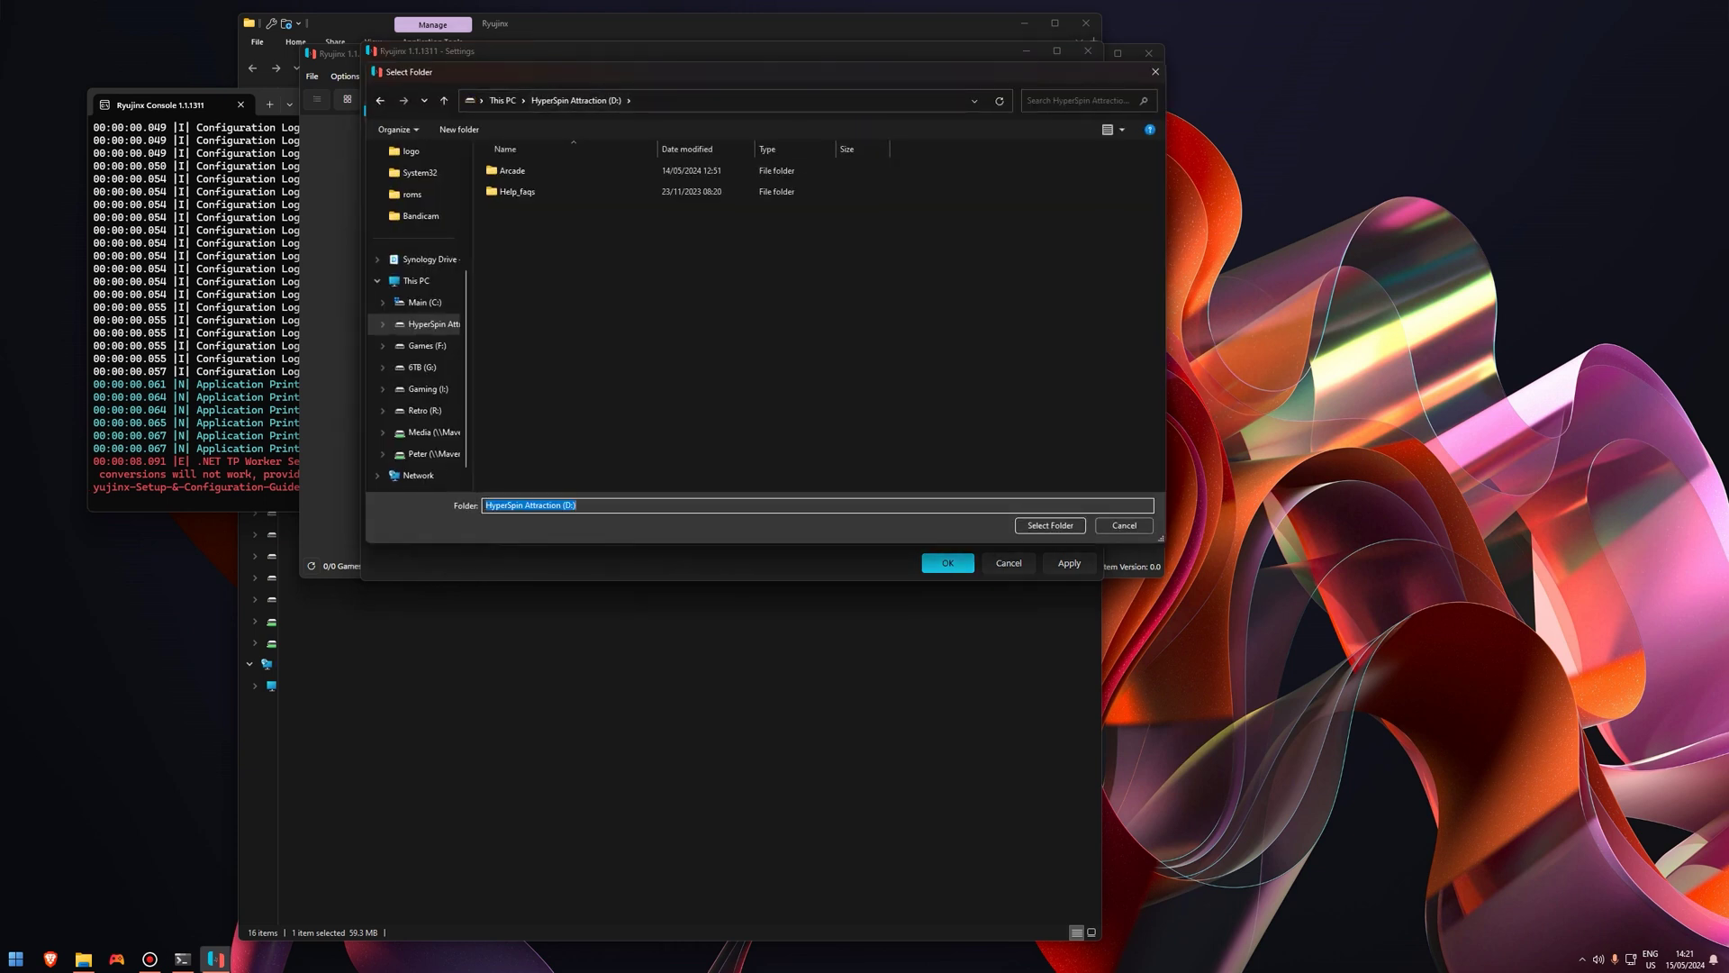
pyautogui.doubleClick(512, 171)
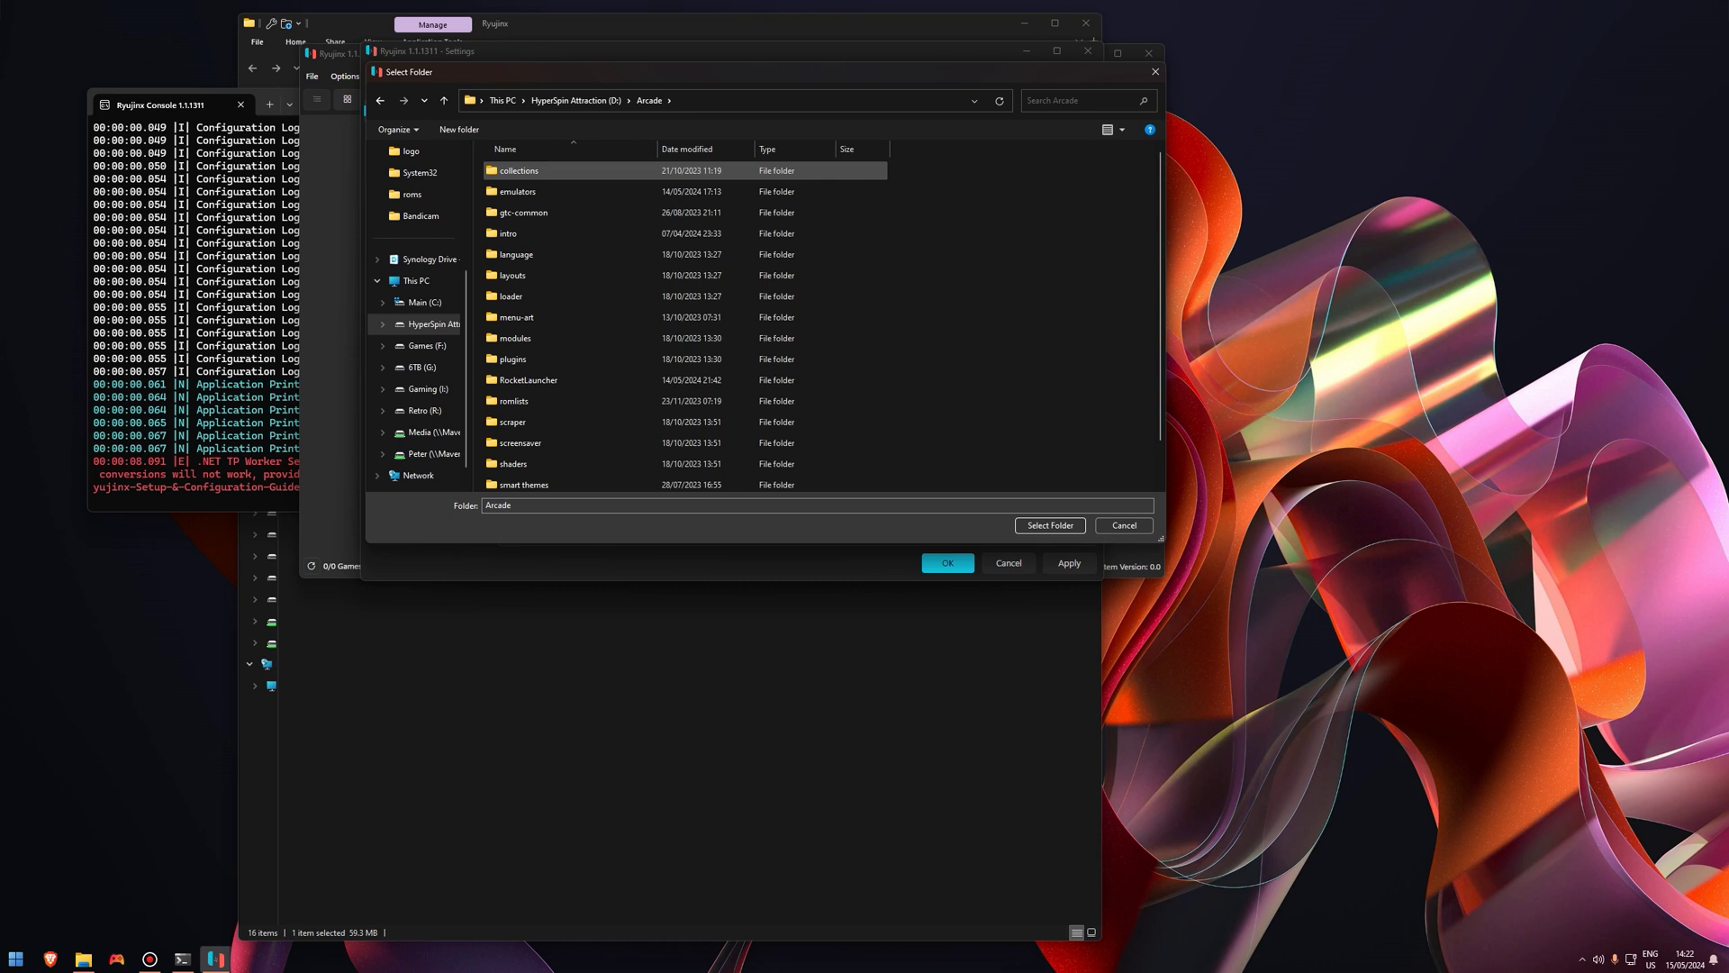
pyautogui.doubleClick(517, 170)
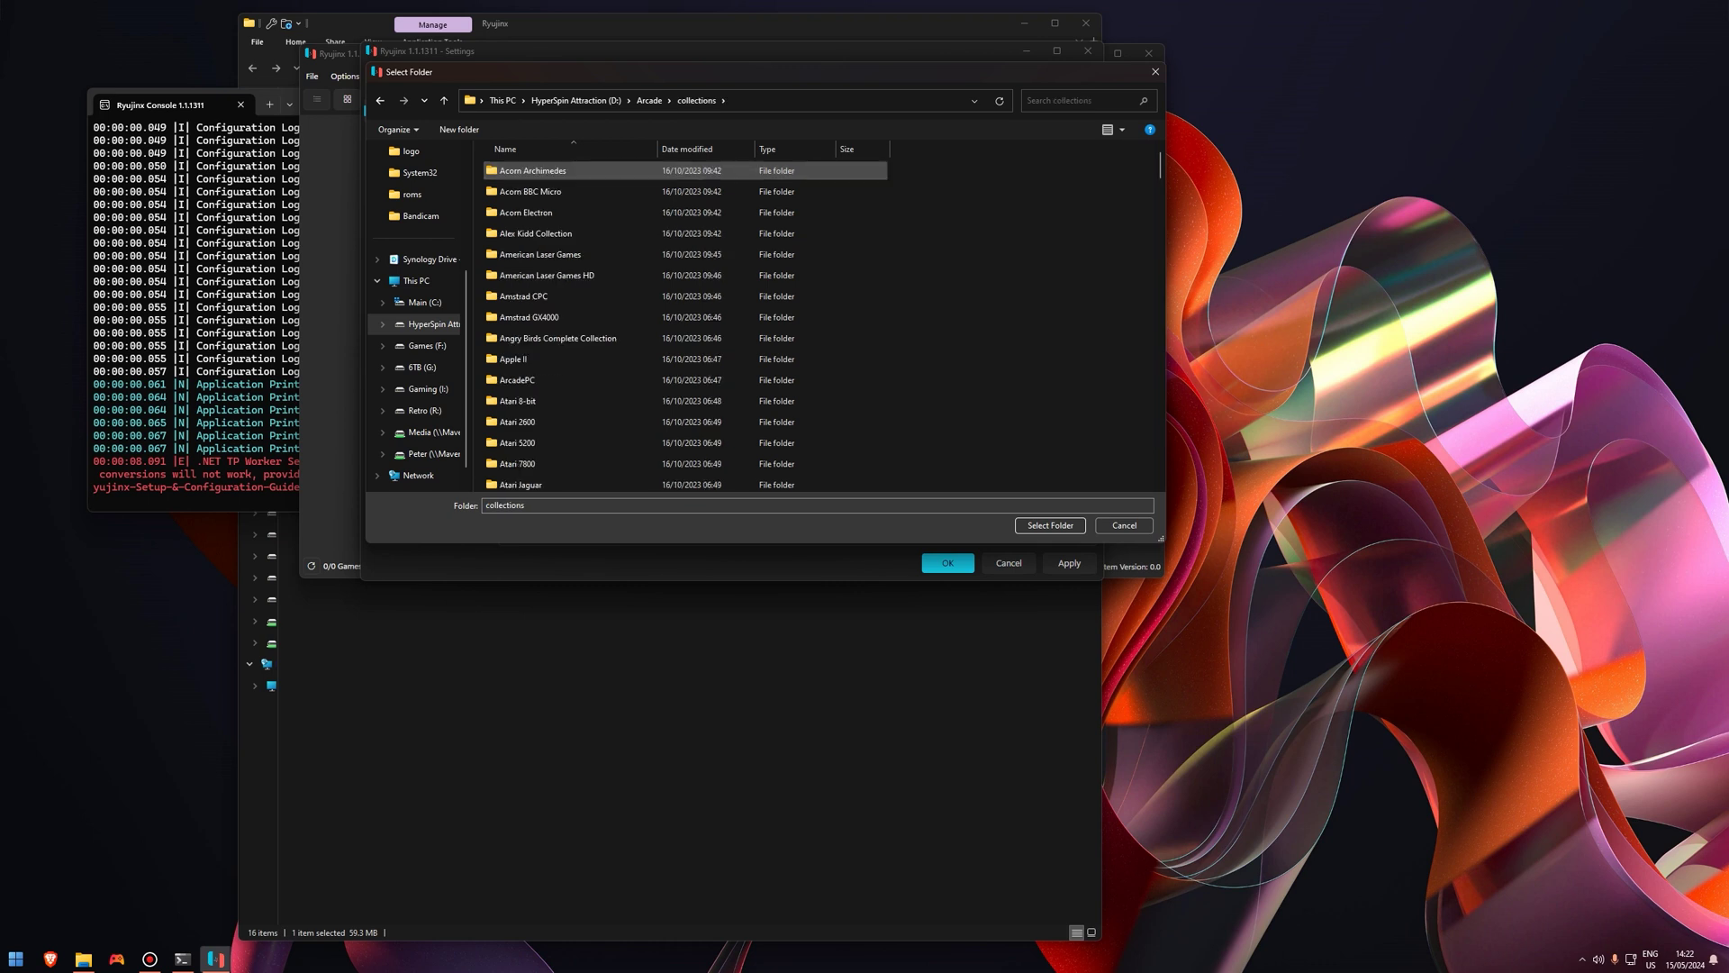
pyautogui.write('sega genesis m')
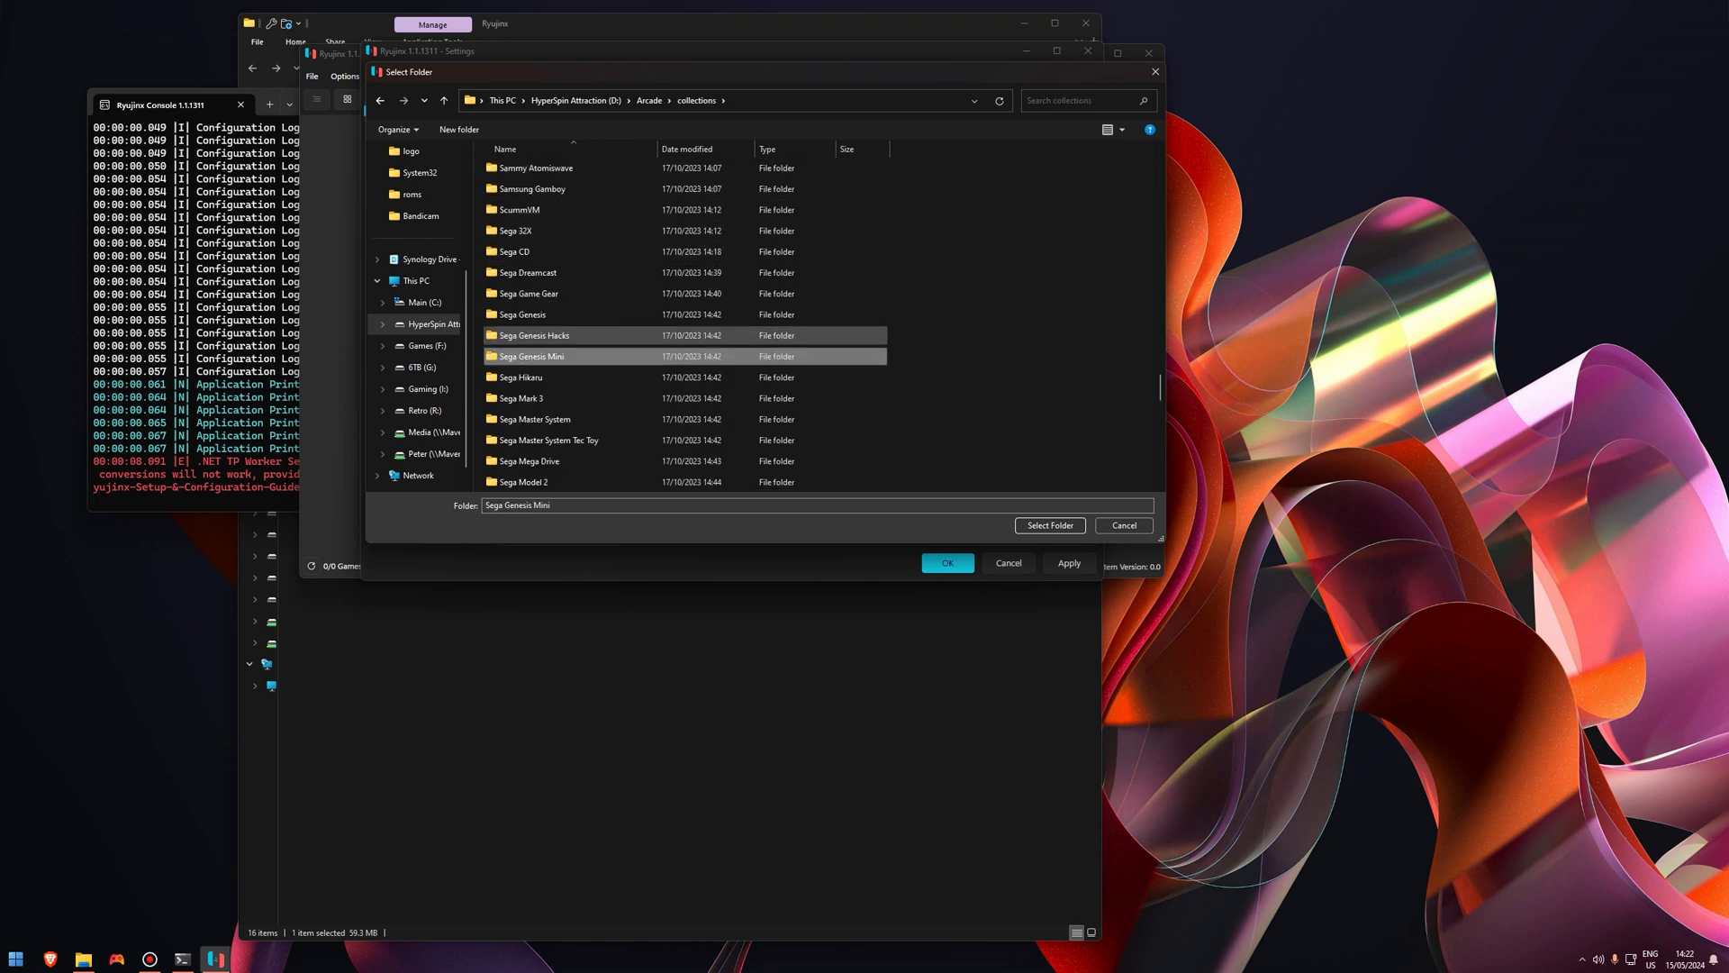
pyautogui.write('sharp x1')
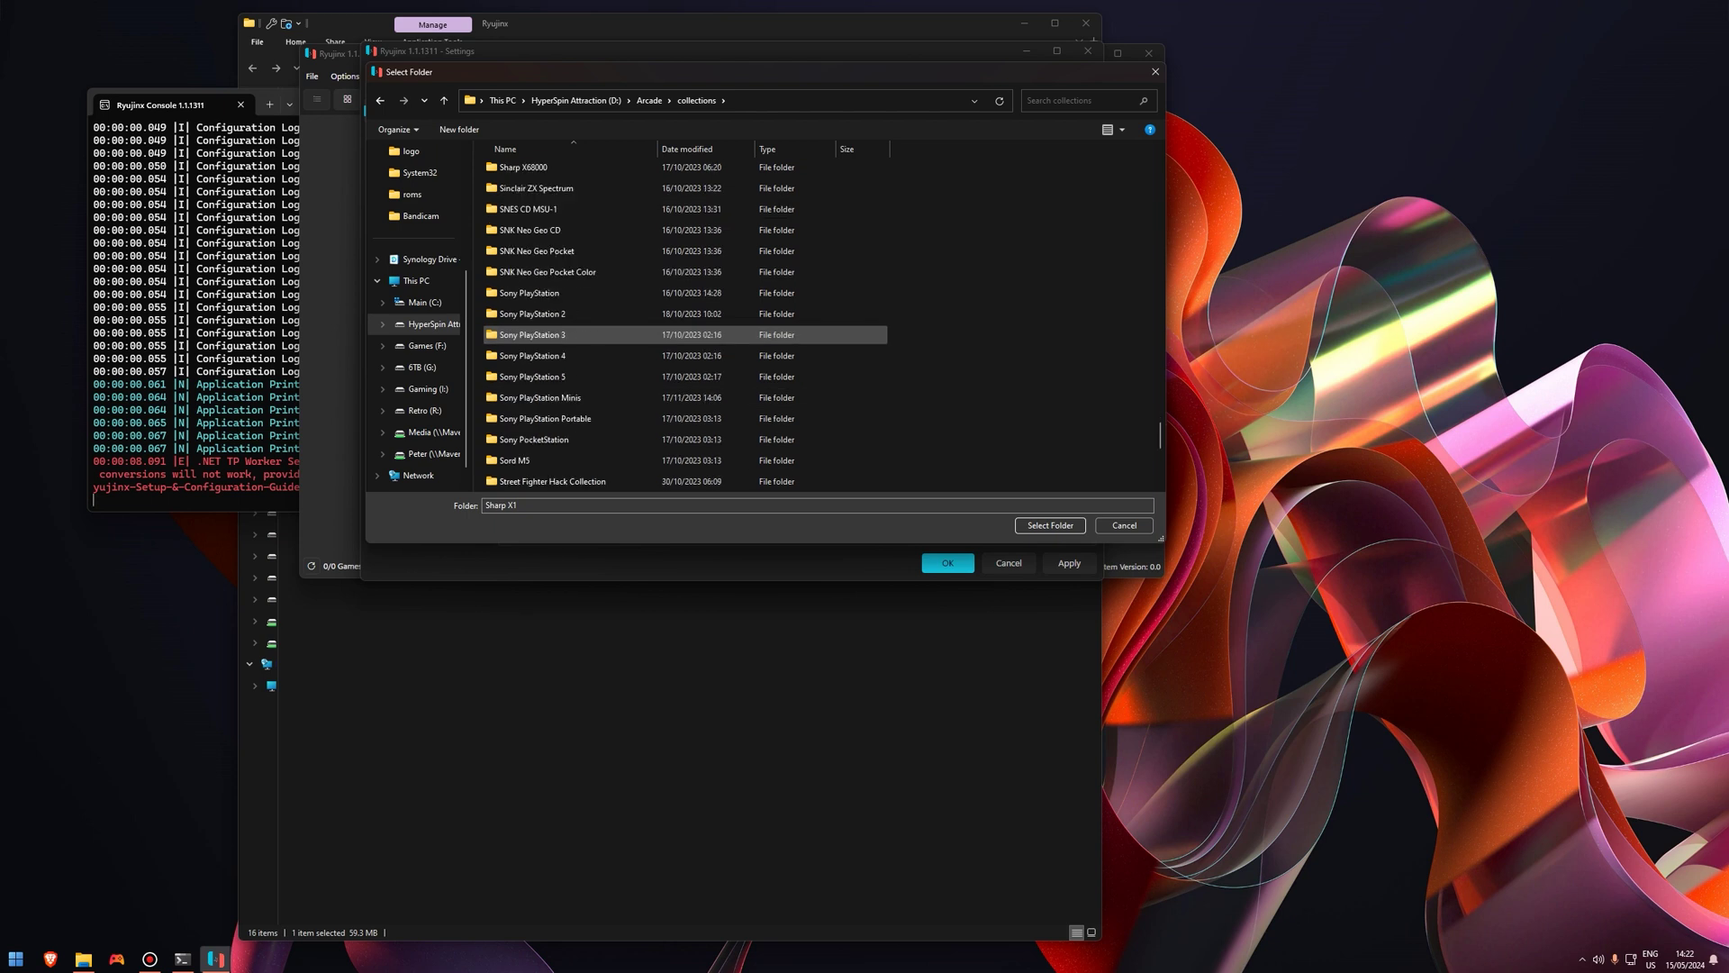
pyautogui.scroll(-2, 684, 334)
pyautogui.scroll(-2, 684, 334)
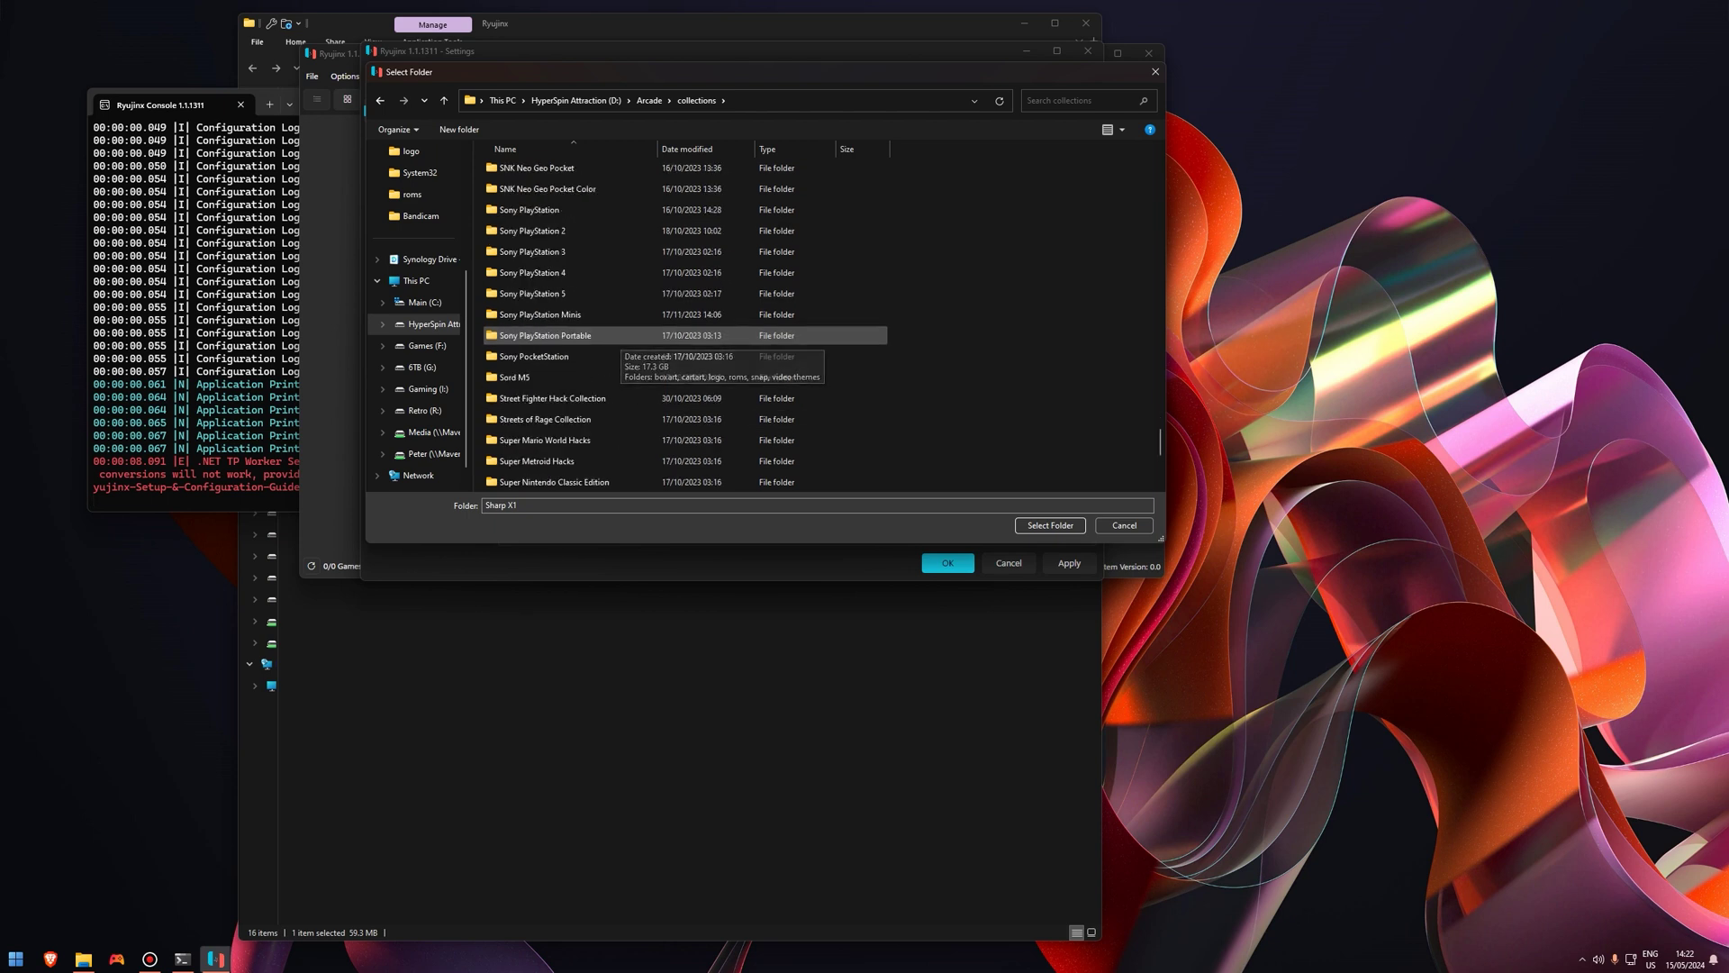
pyautogui.scroll(5, 685, 334)
# Step: Pick the Nintendo Switch folder as the game directory, then close Settings and Ryujinx
pyautogui.press('Down')
pyautogui.press('Down')
pyautogui.press('Down')
pyautogui.press('Down')
pyautogui.press('Down')
pyautogui.press('Down')
pyautogui.press('Down')
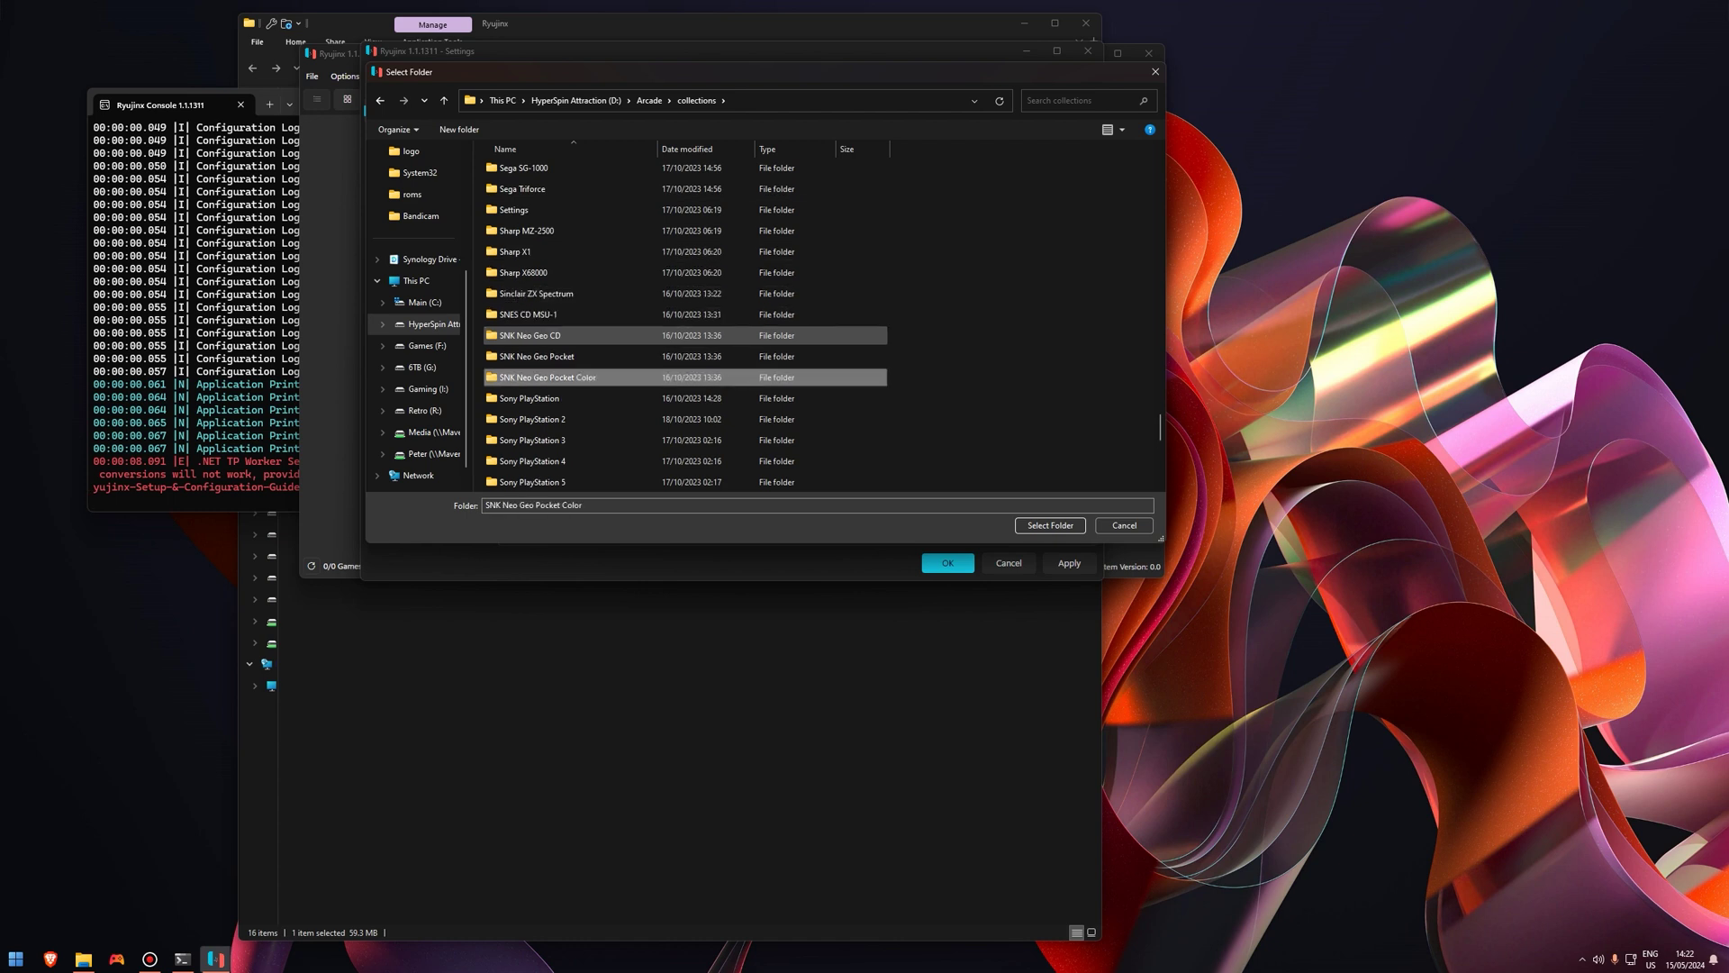
pyautogui.press('Up')
pyautogui.press('Up')
pyautogui.press('Up')
pyautogui.press('Up')
pyautogui.press('Up')
pyautogui.press('Up')
pyautogui.press('Up')
pyautogui.press('Up')
pyautogui.press('Up')
pyautogui.press('Up')
pyautogui.press('Up')
pyautogui.press('Up')
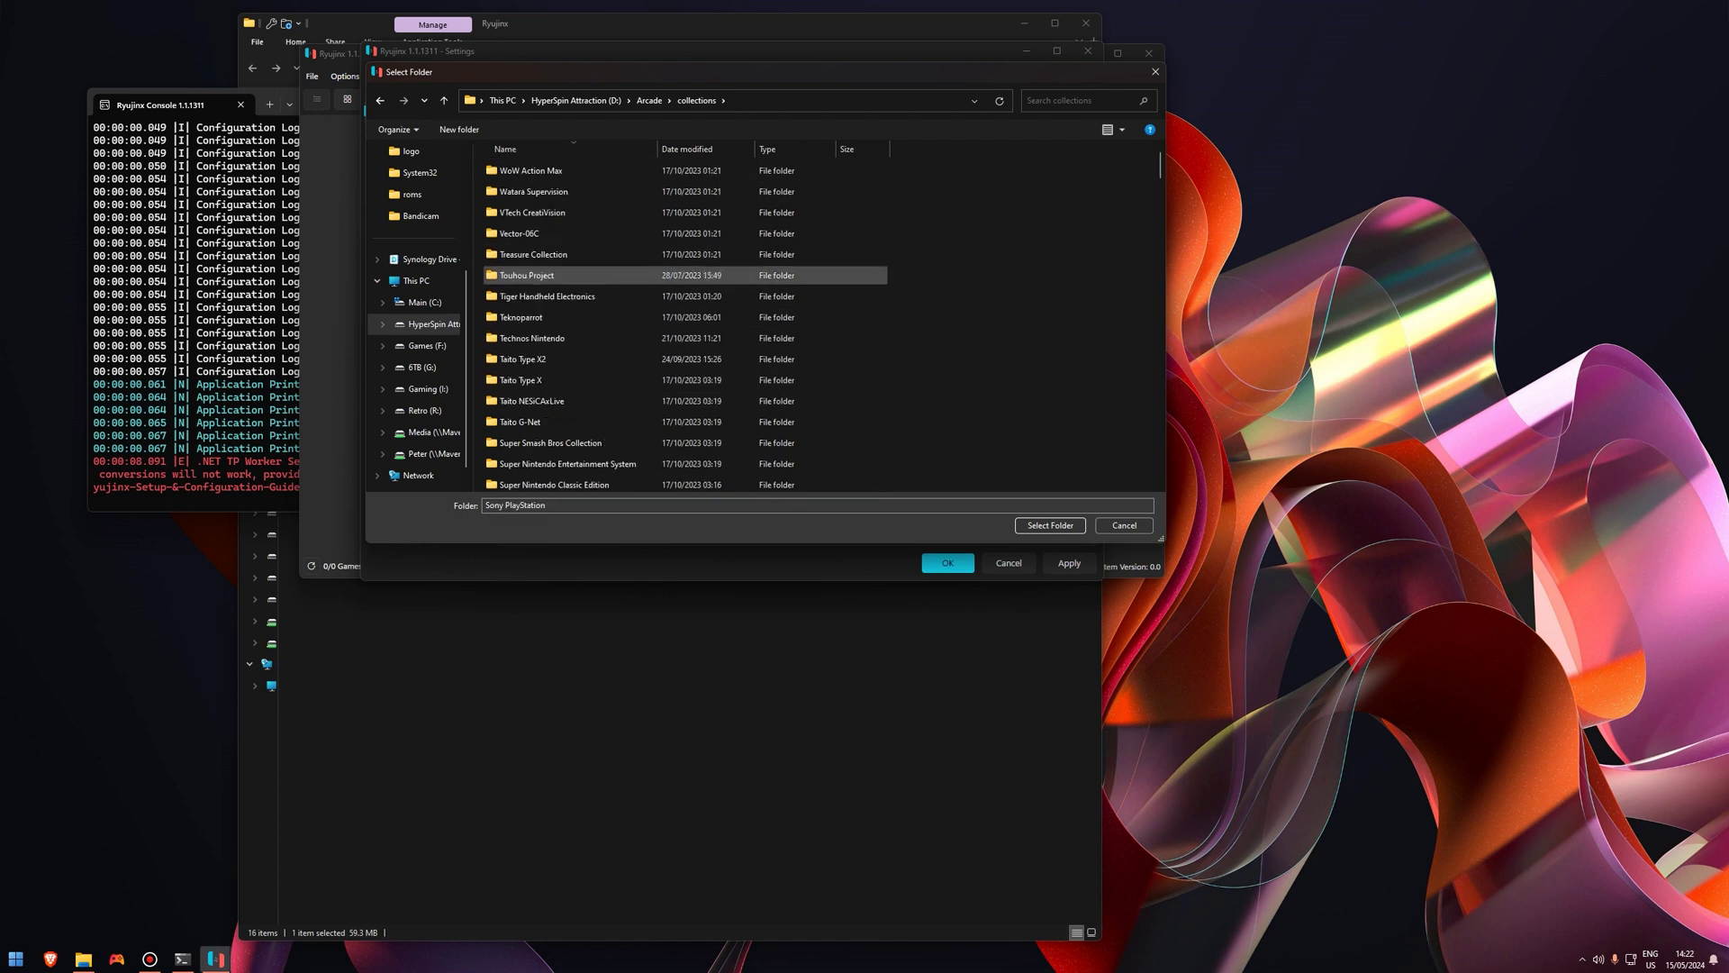
pyautogui.click(505, 148)
pyautogui.press('Down')
pyautogui.press('Down')
pyautogui.press('Down')
pyautogui.press('Down')
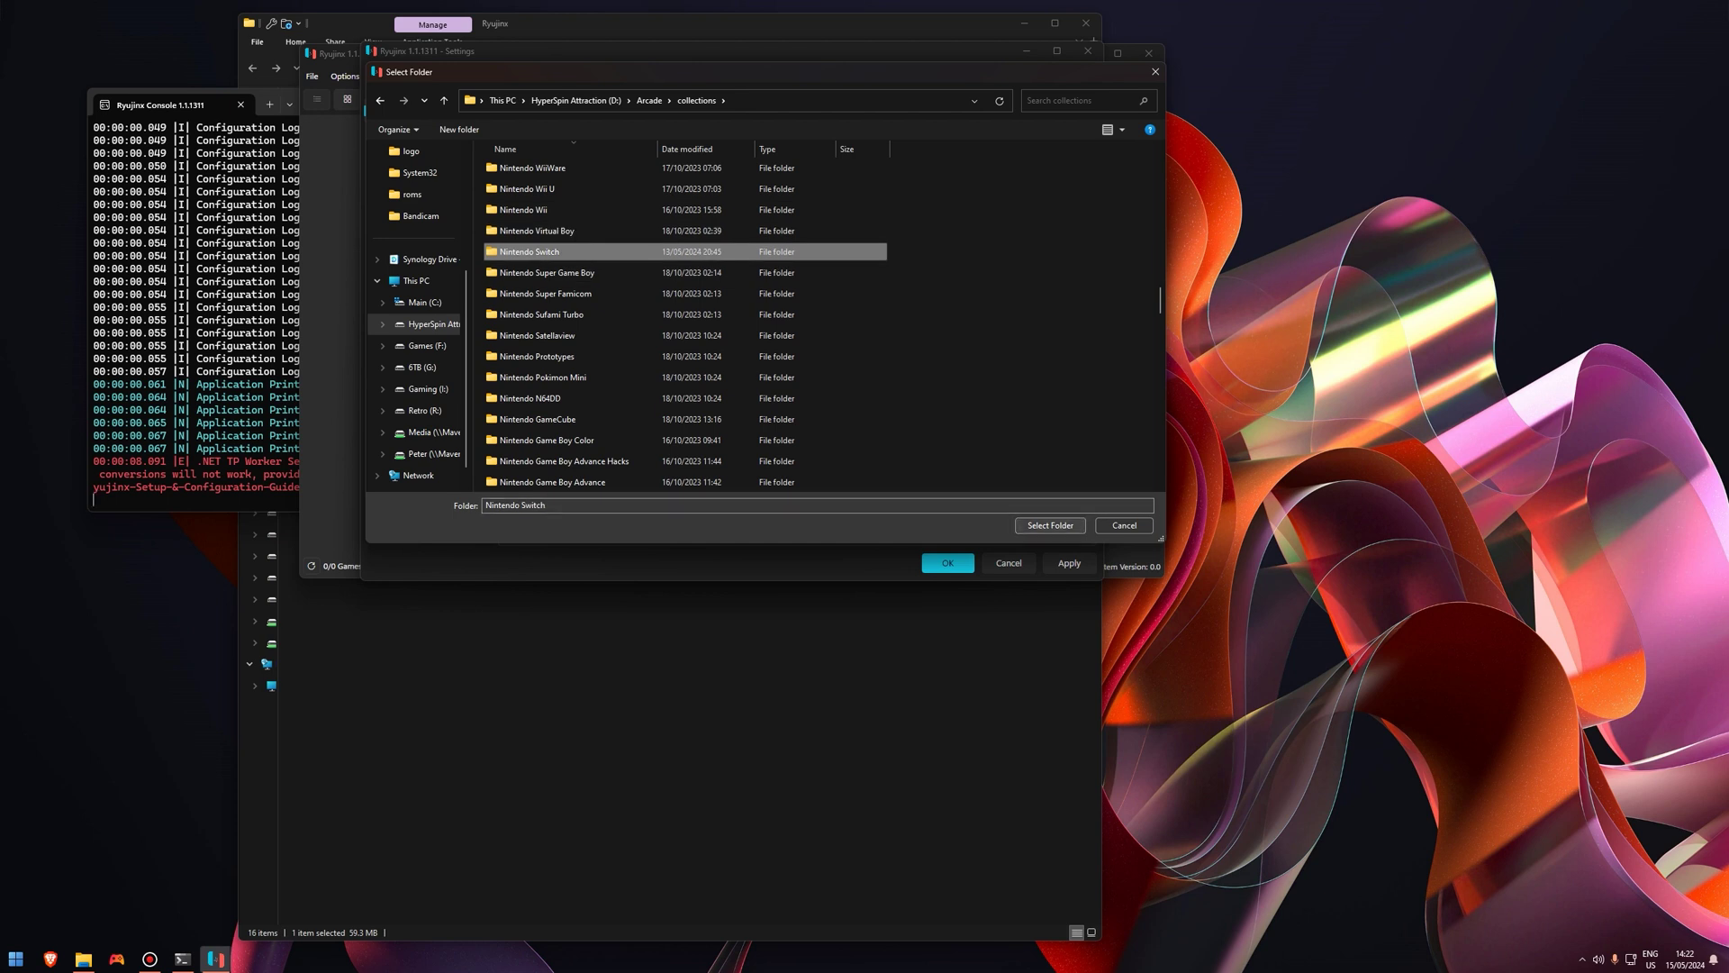
pyautogui.press('Return')
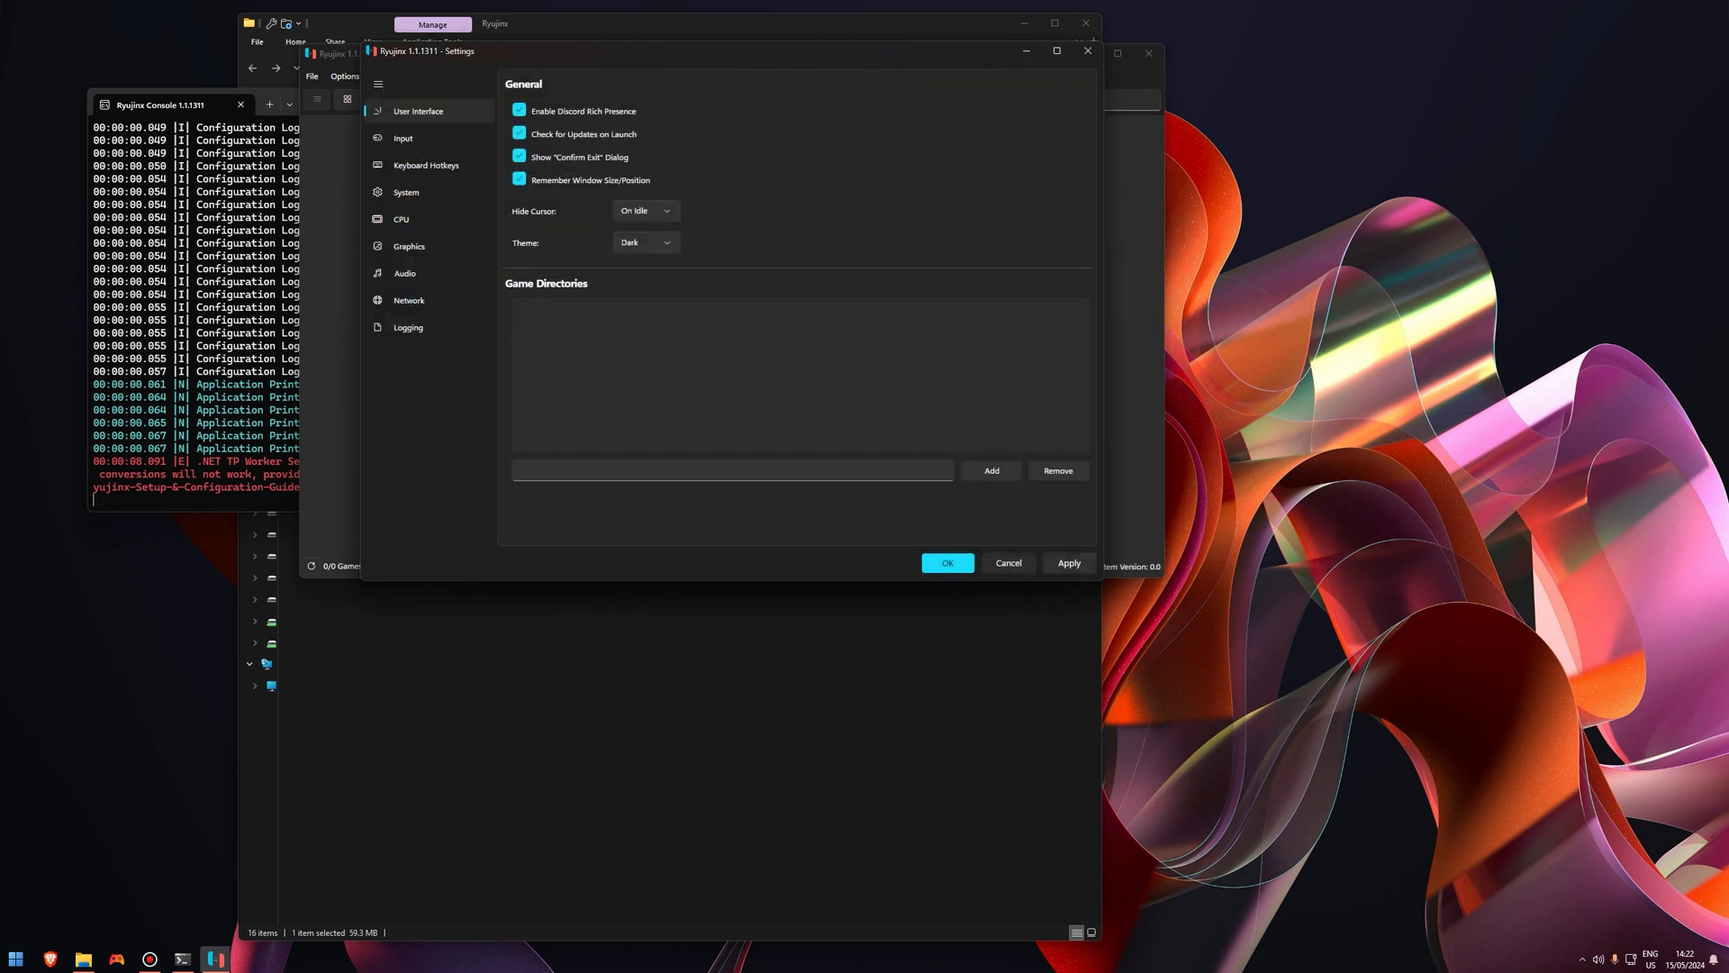
pyautogui.click(1088, 51)
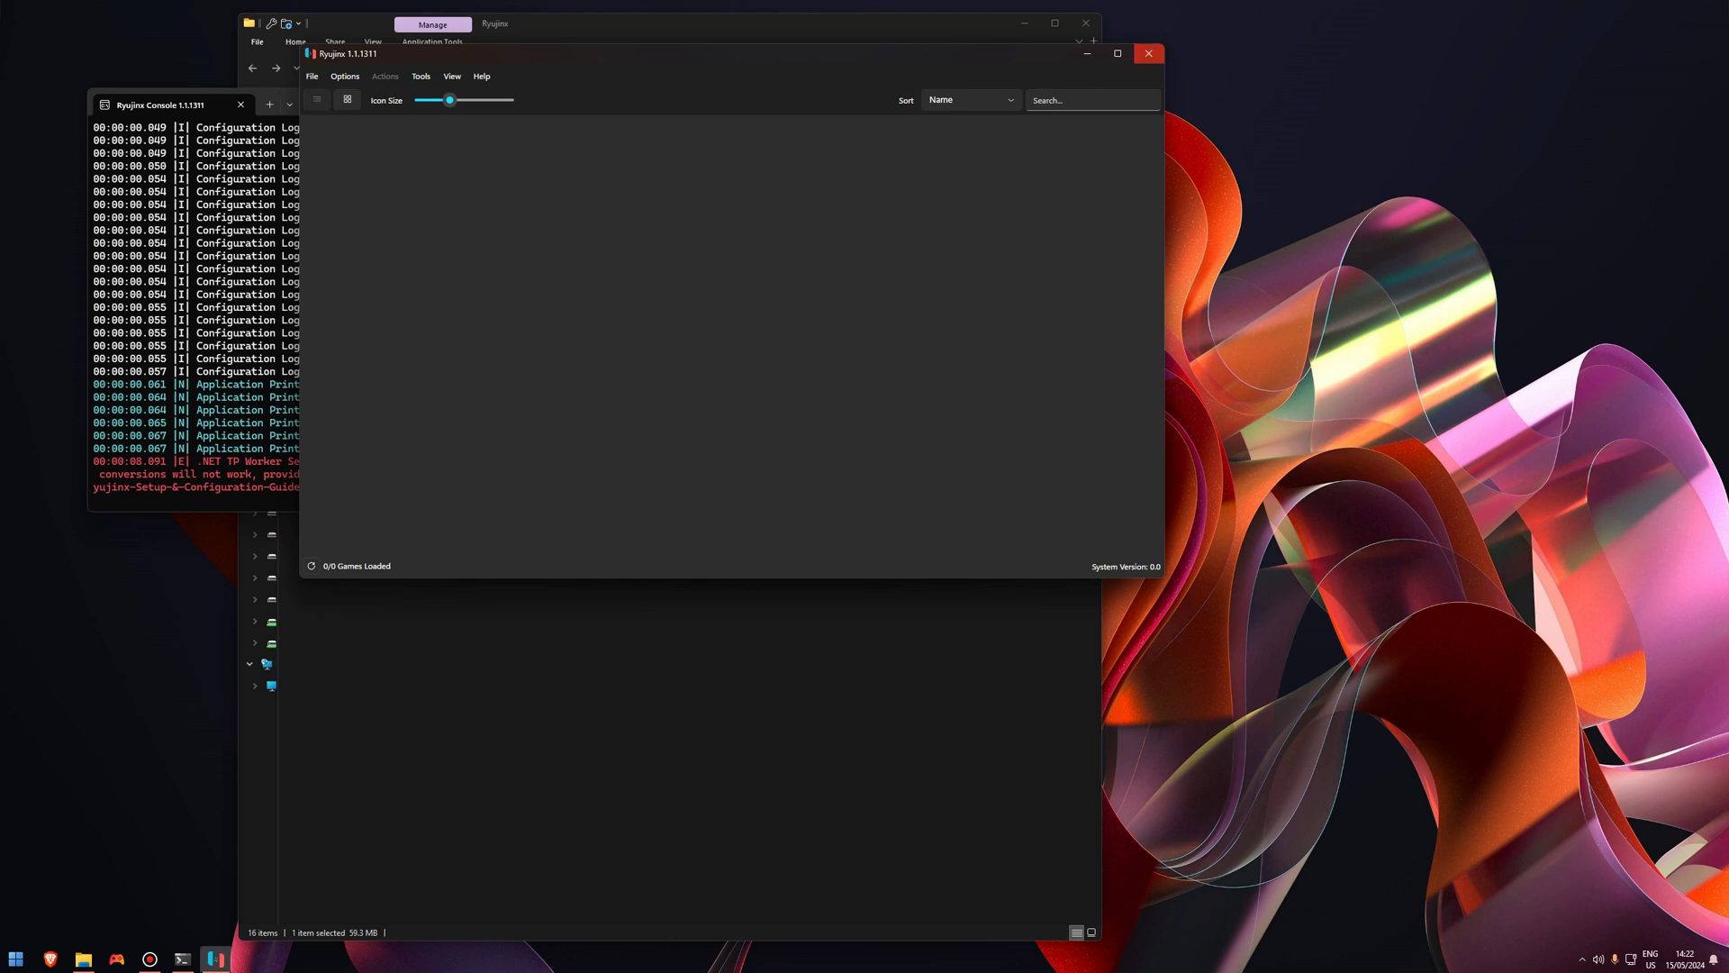
pyautogui.click(1148, 53)
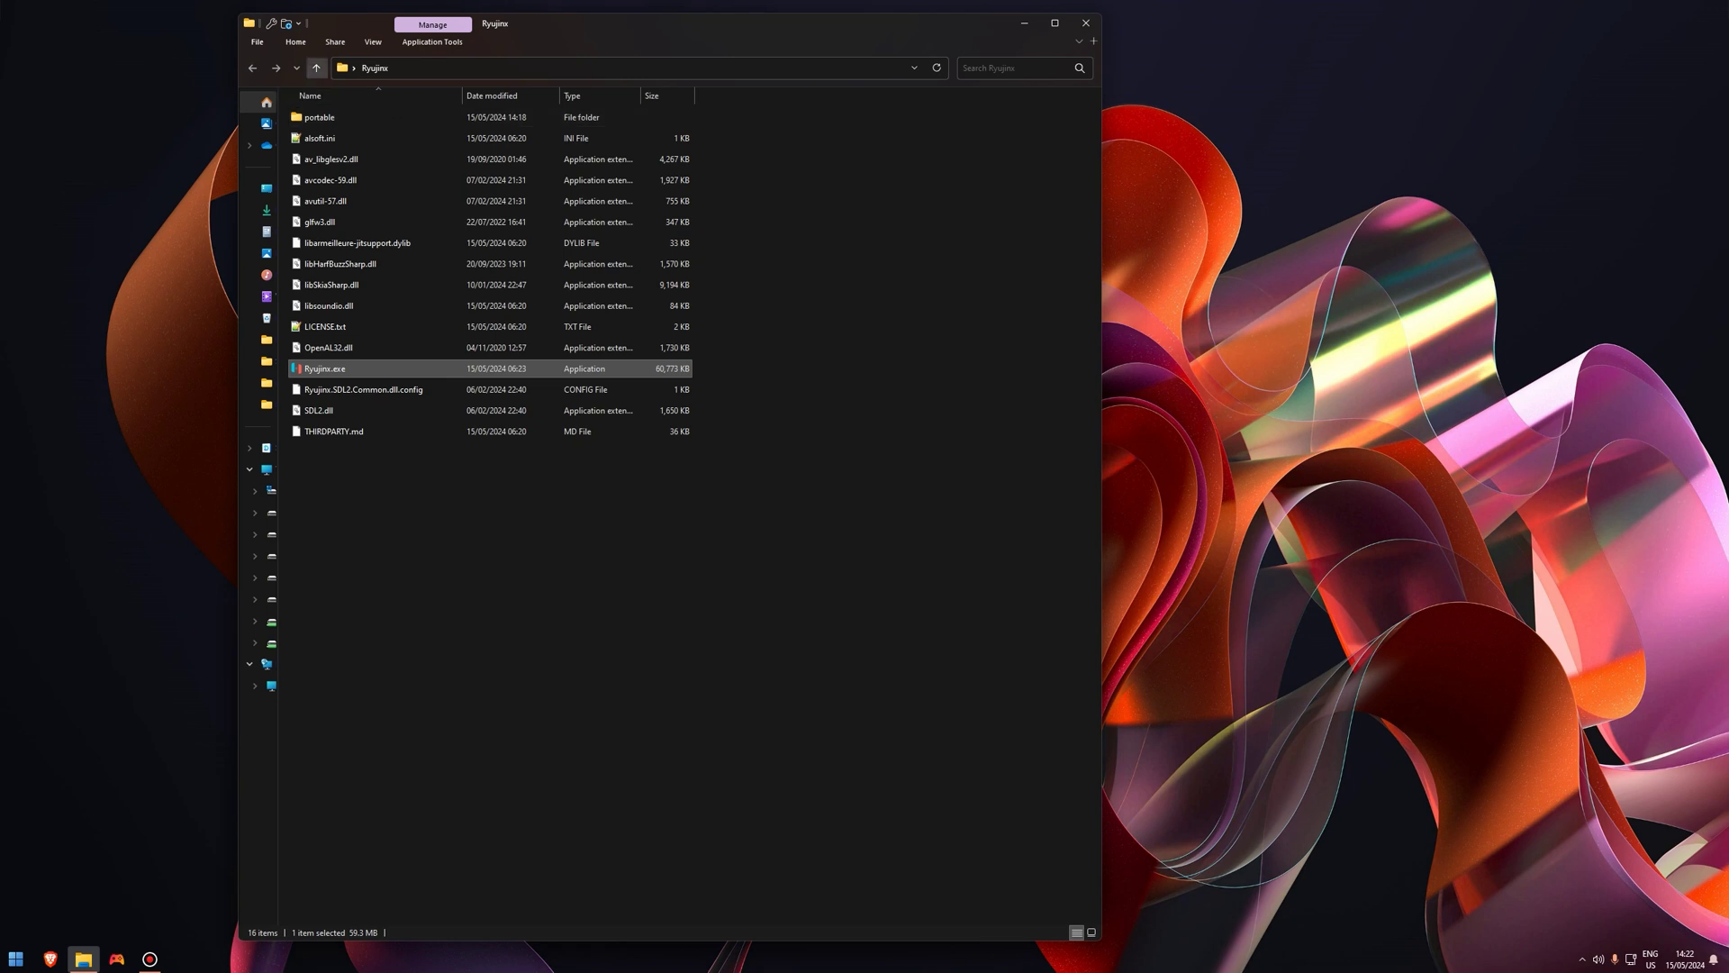
# Step: Open D:\Arcade\RocketLauncher\Modules in a maximized Explorer window
pyautogui.click(267, 469)
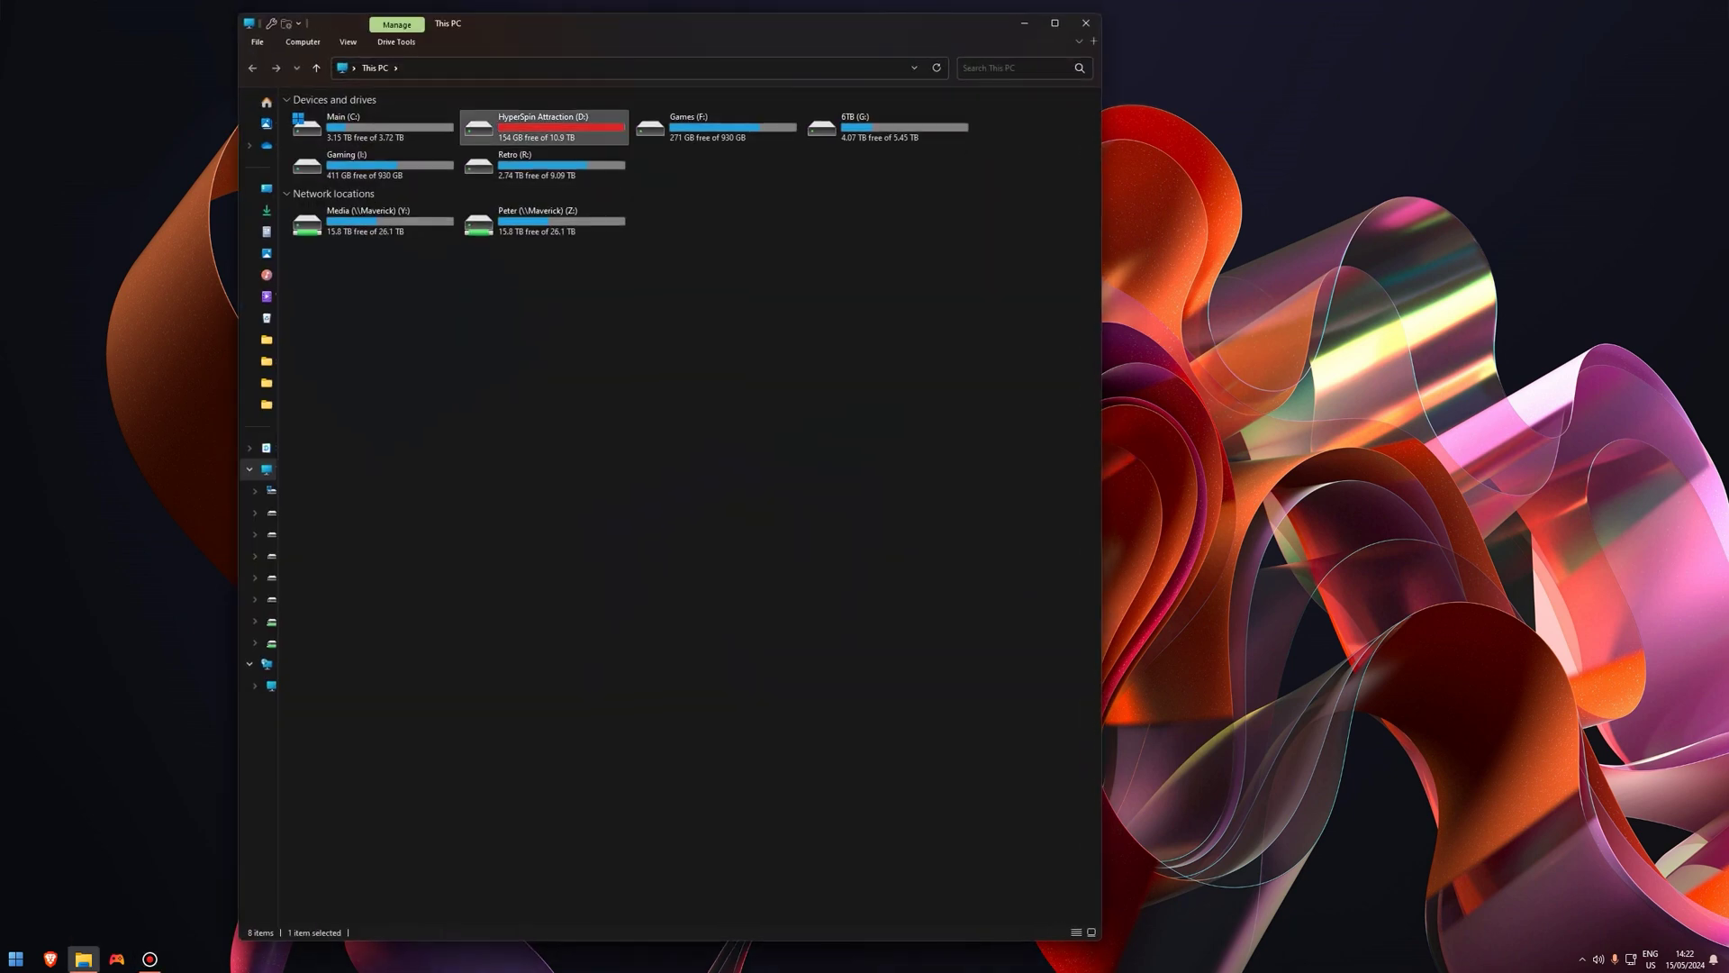
pyautogui.doubleClick(504, 126)
pyautogui.click(1054, 22)
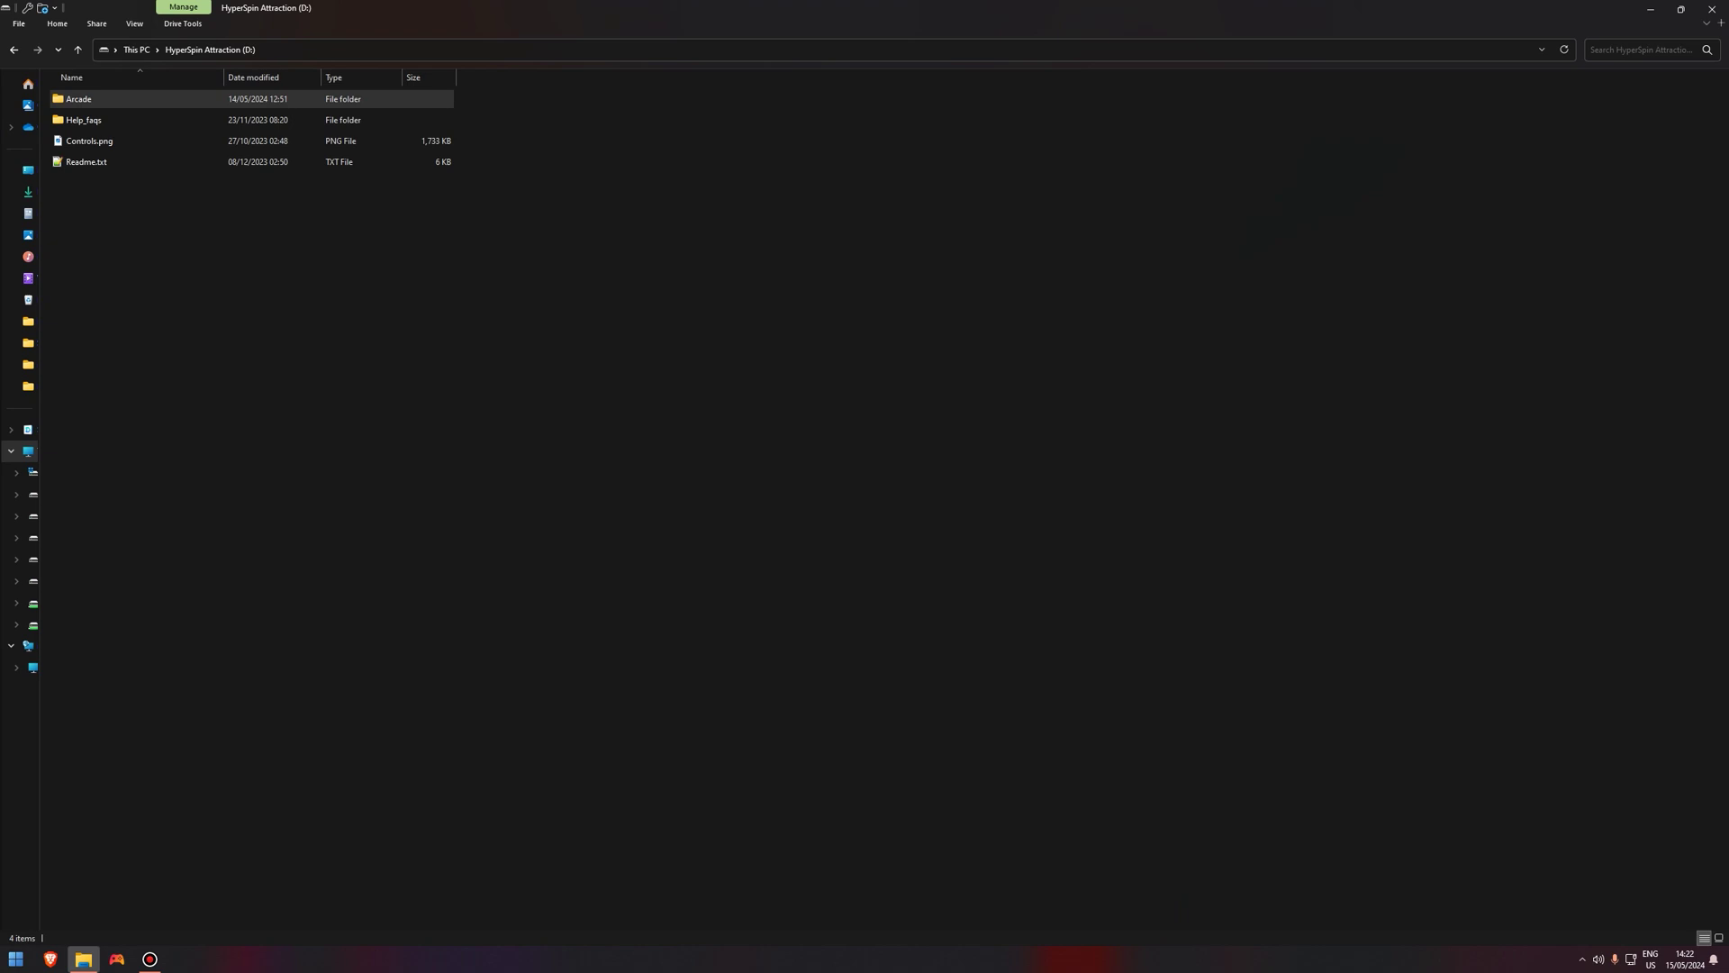
pyautogui.doubleClick(79, 99)
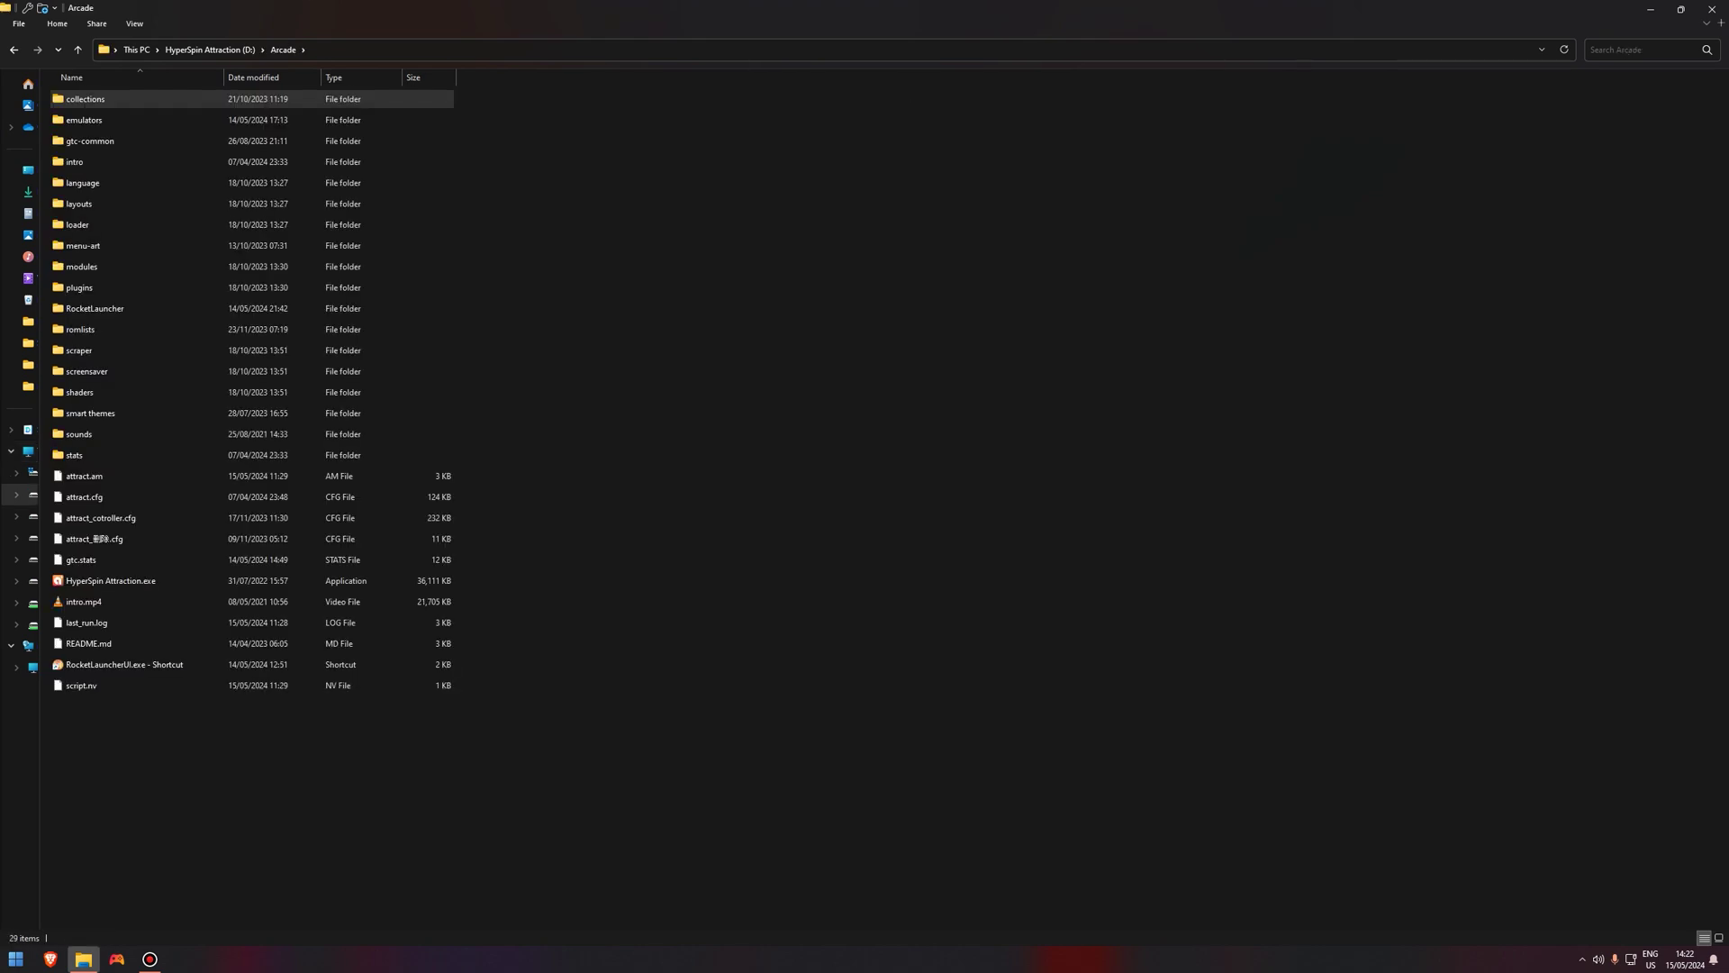
pyautogui.doubleClick(95, 308)
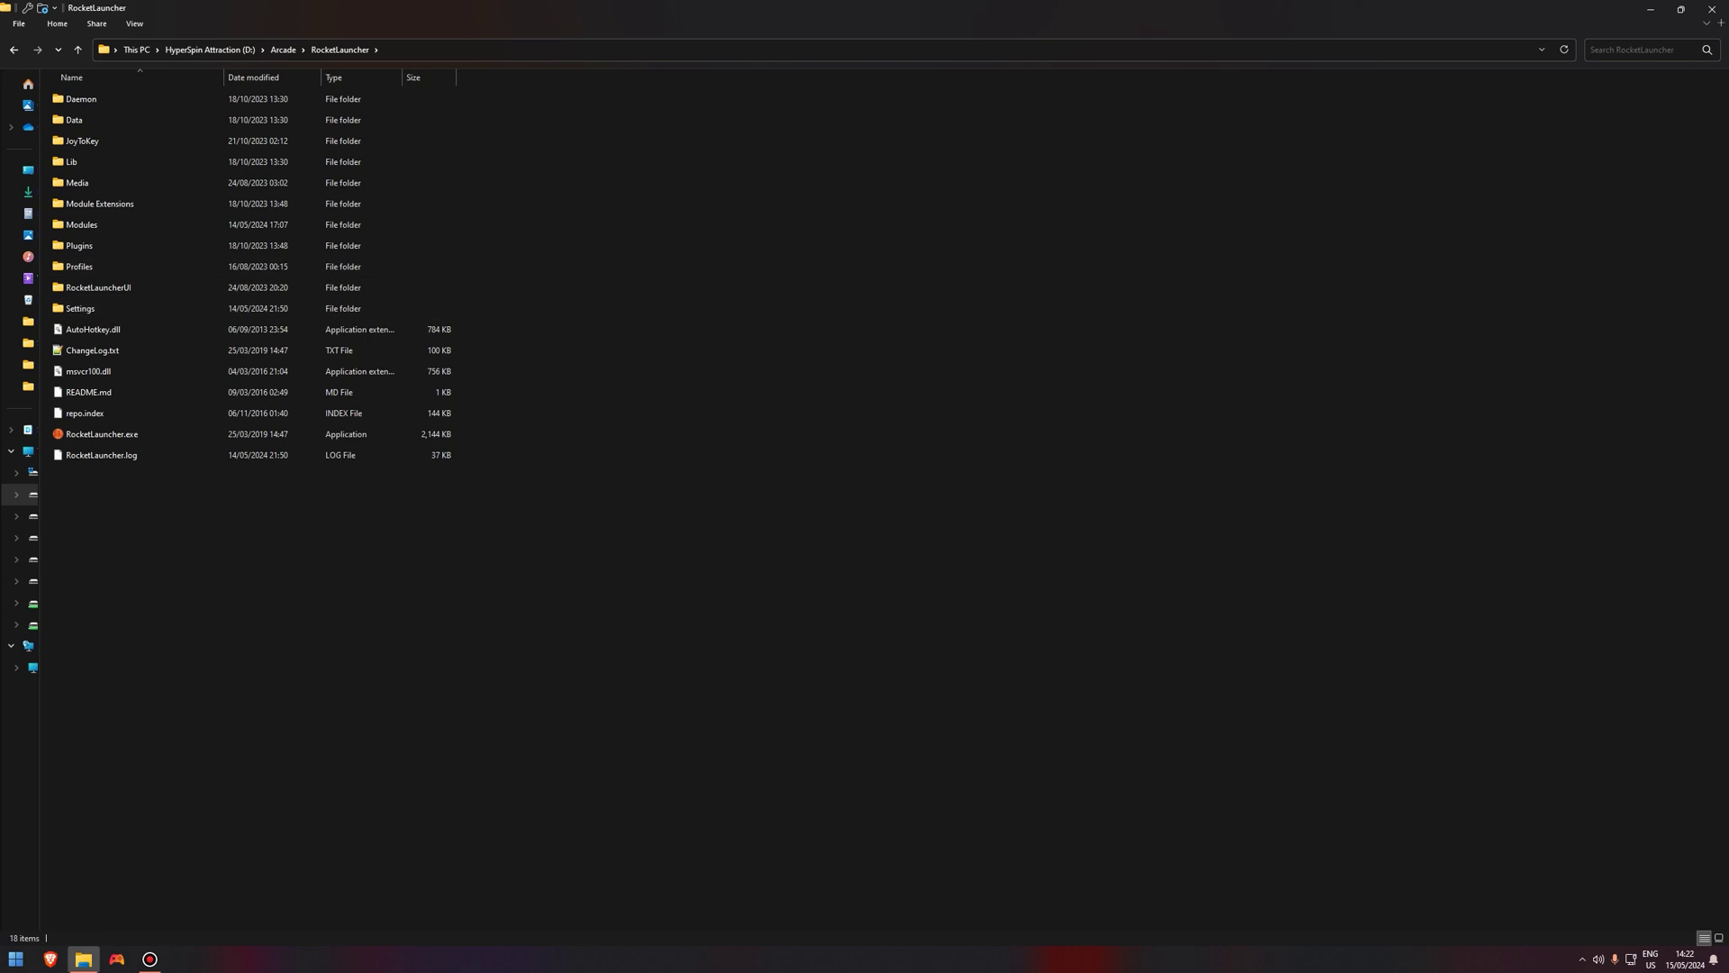
pyautogui.doubleClick(81, 224)
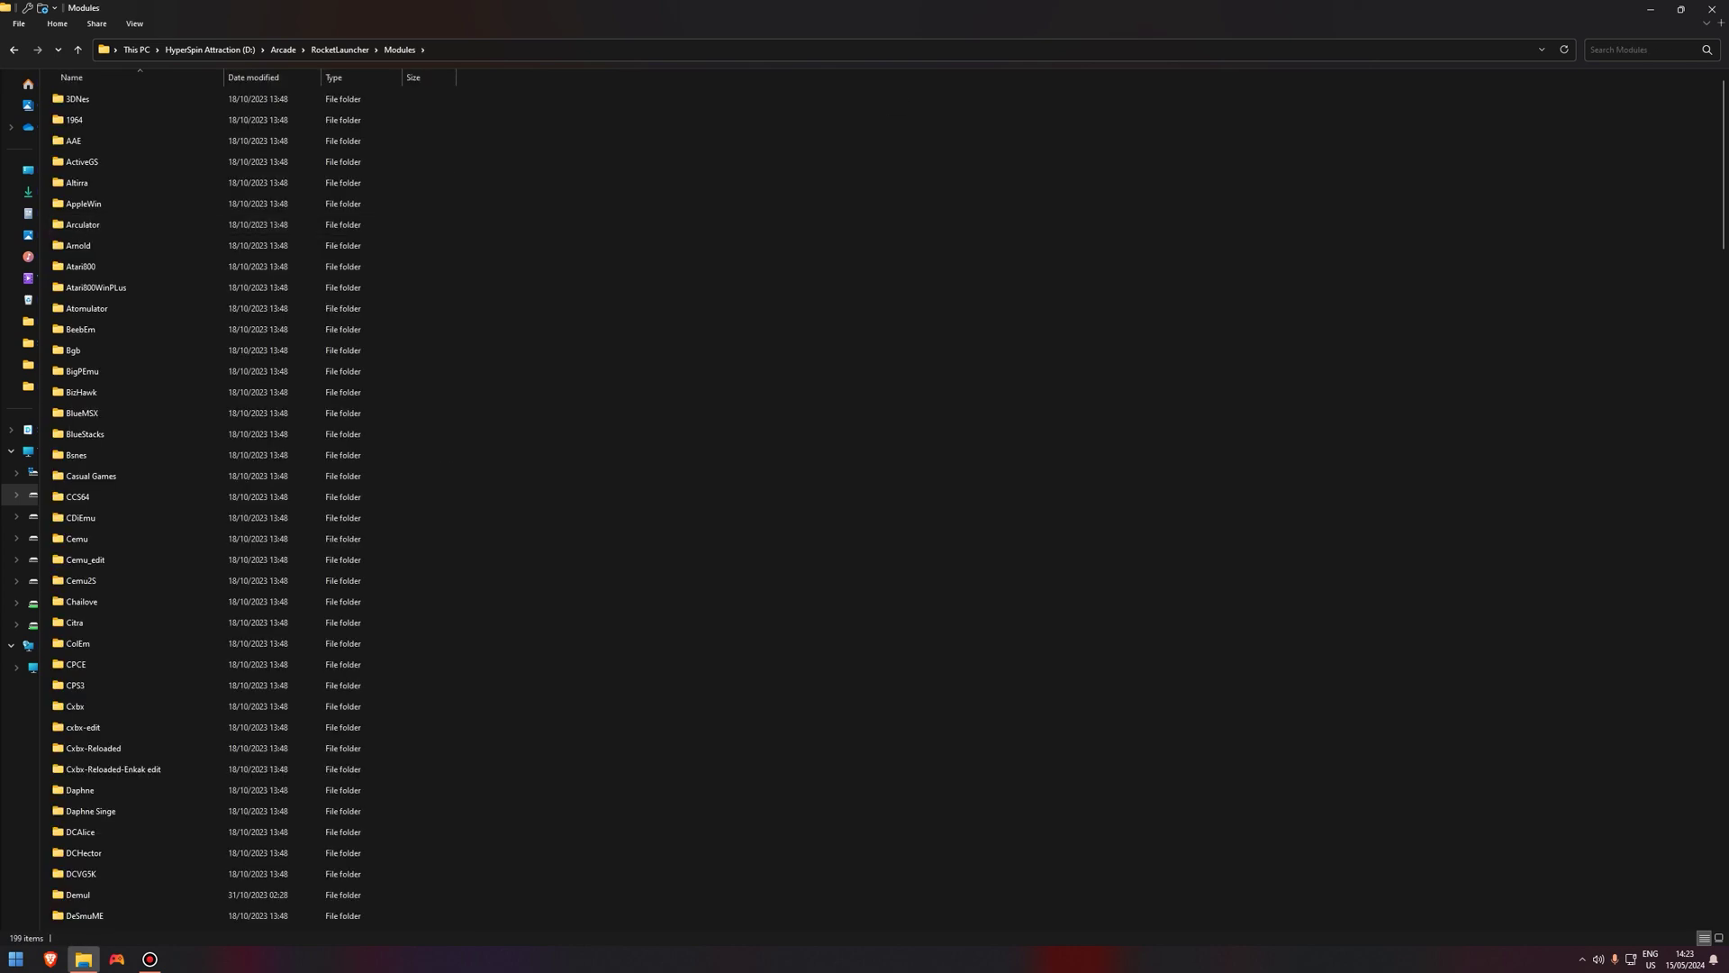
# Step: Check the Ryujinx module's ahk, ini and isd files, then return to RocketLauncher
pyautogui.press('r')
pyautogui.press('Down')
pyautogui.press('Down')
pyautogui.press('Down')
pyautogui.press('Down')
pyautogui.press('Down')
pyautogui.press('Down')
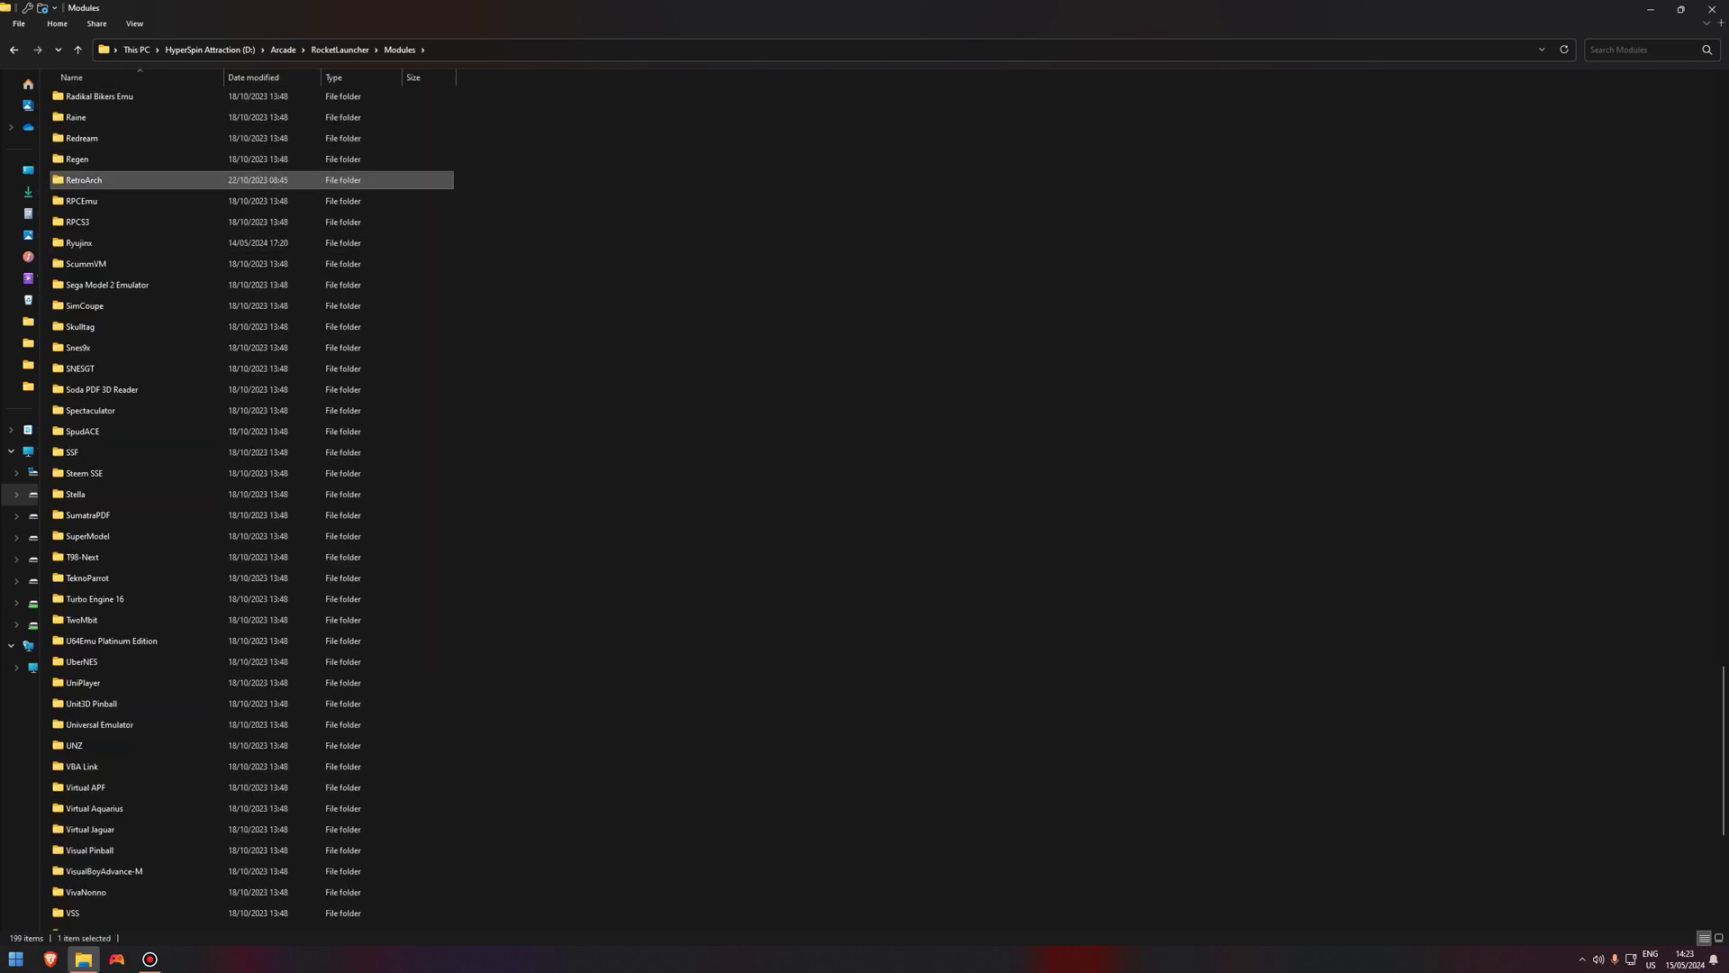
pyautogui.press('Down')
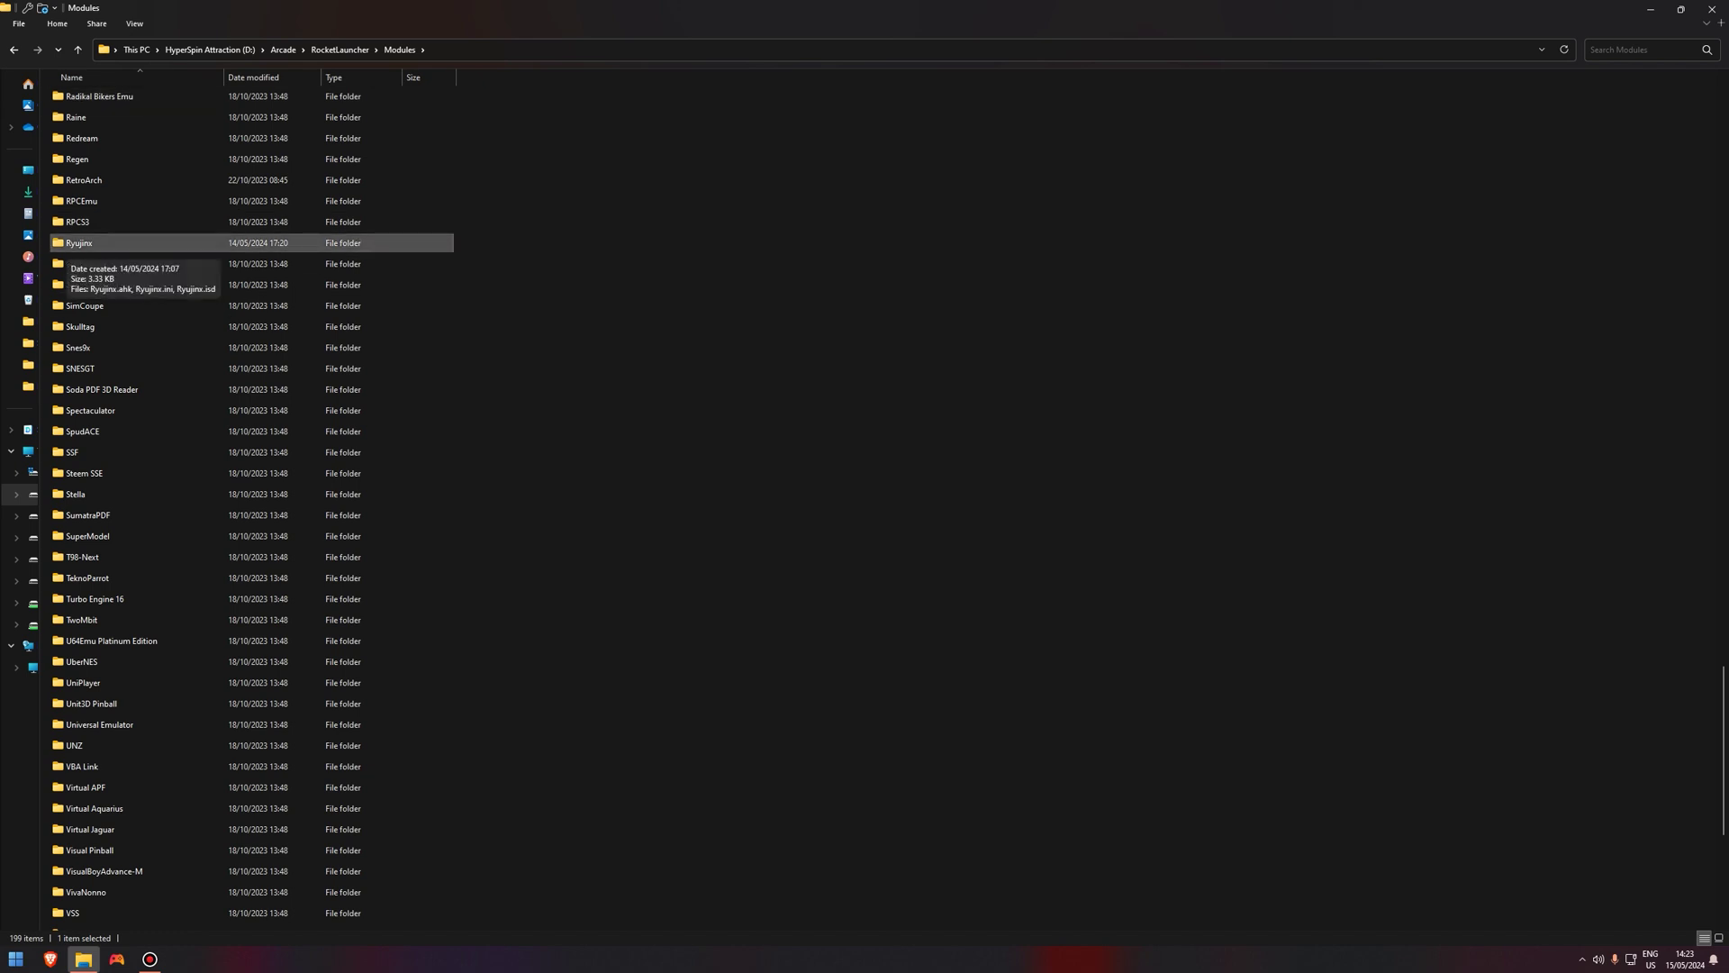
pyautogui.press('Return')
pyautogui.moveTo(251, 249); pyautogui.dragTo(210, 288)
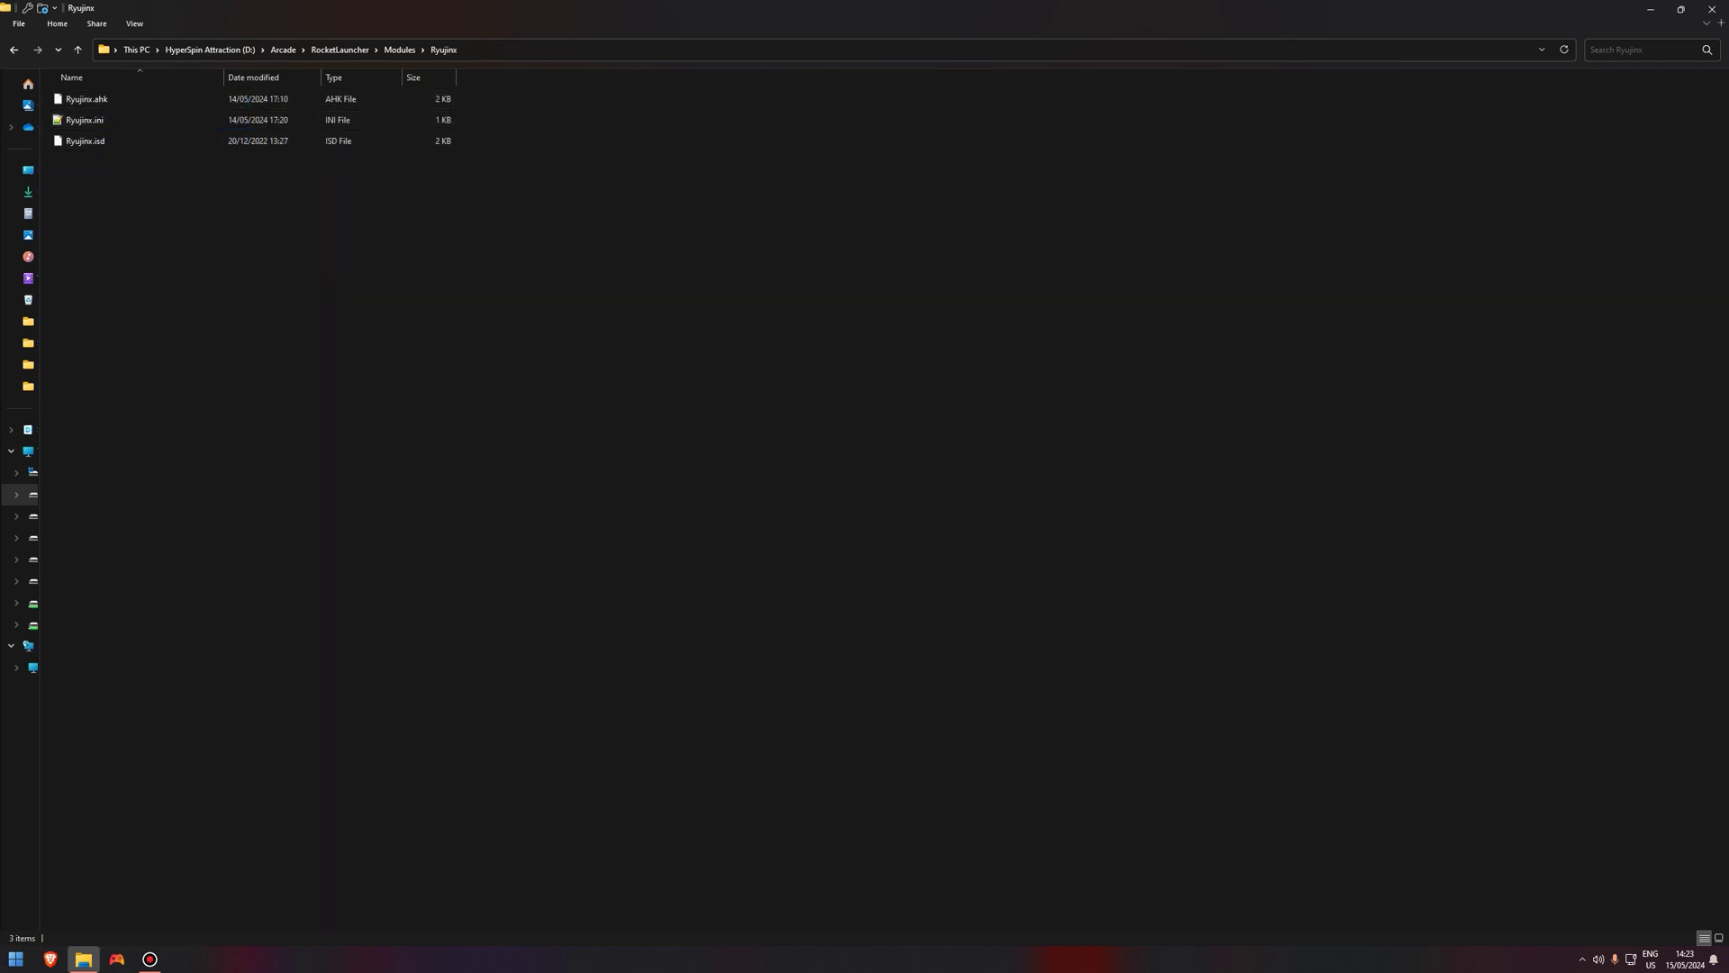
pyautogui.press('BackSpace')
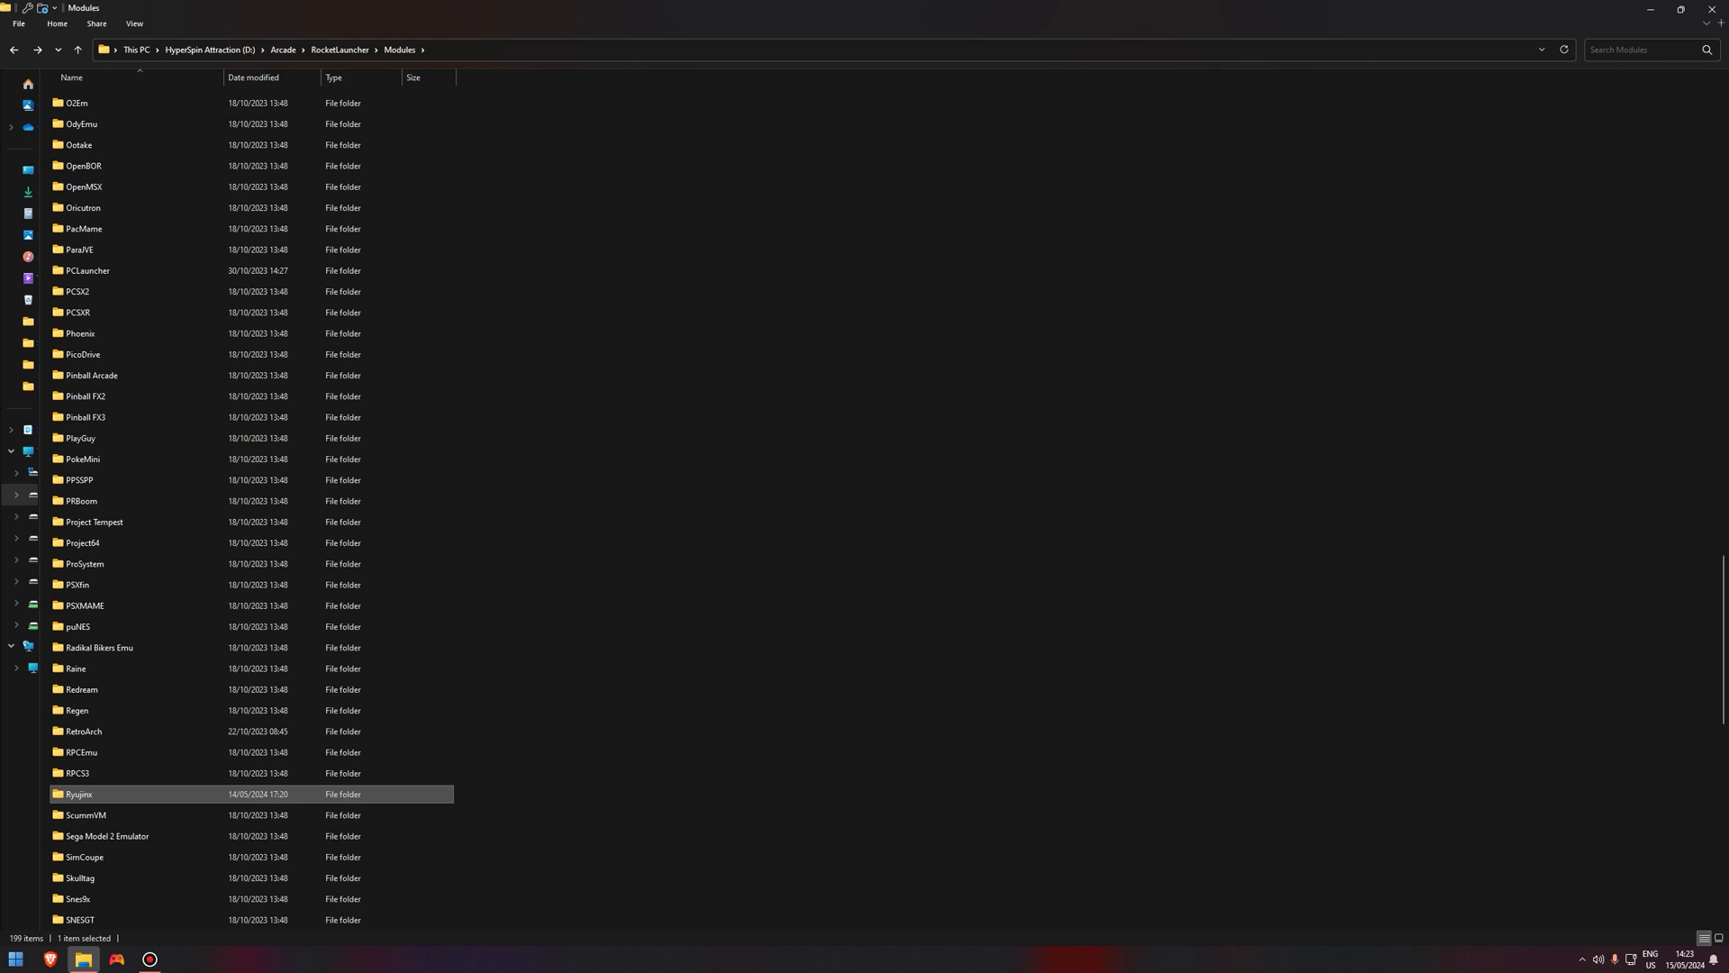
pyautogui.press('BackSpace')
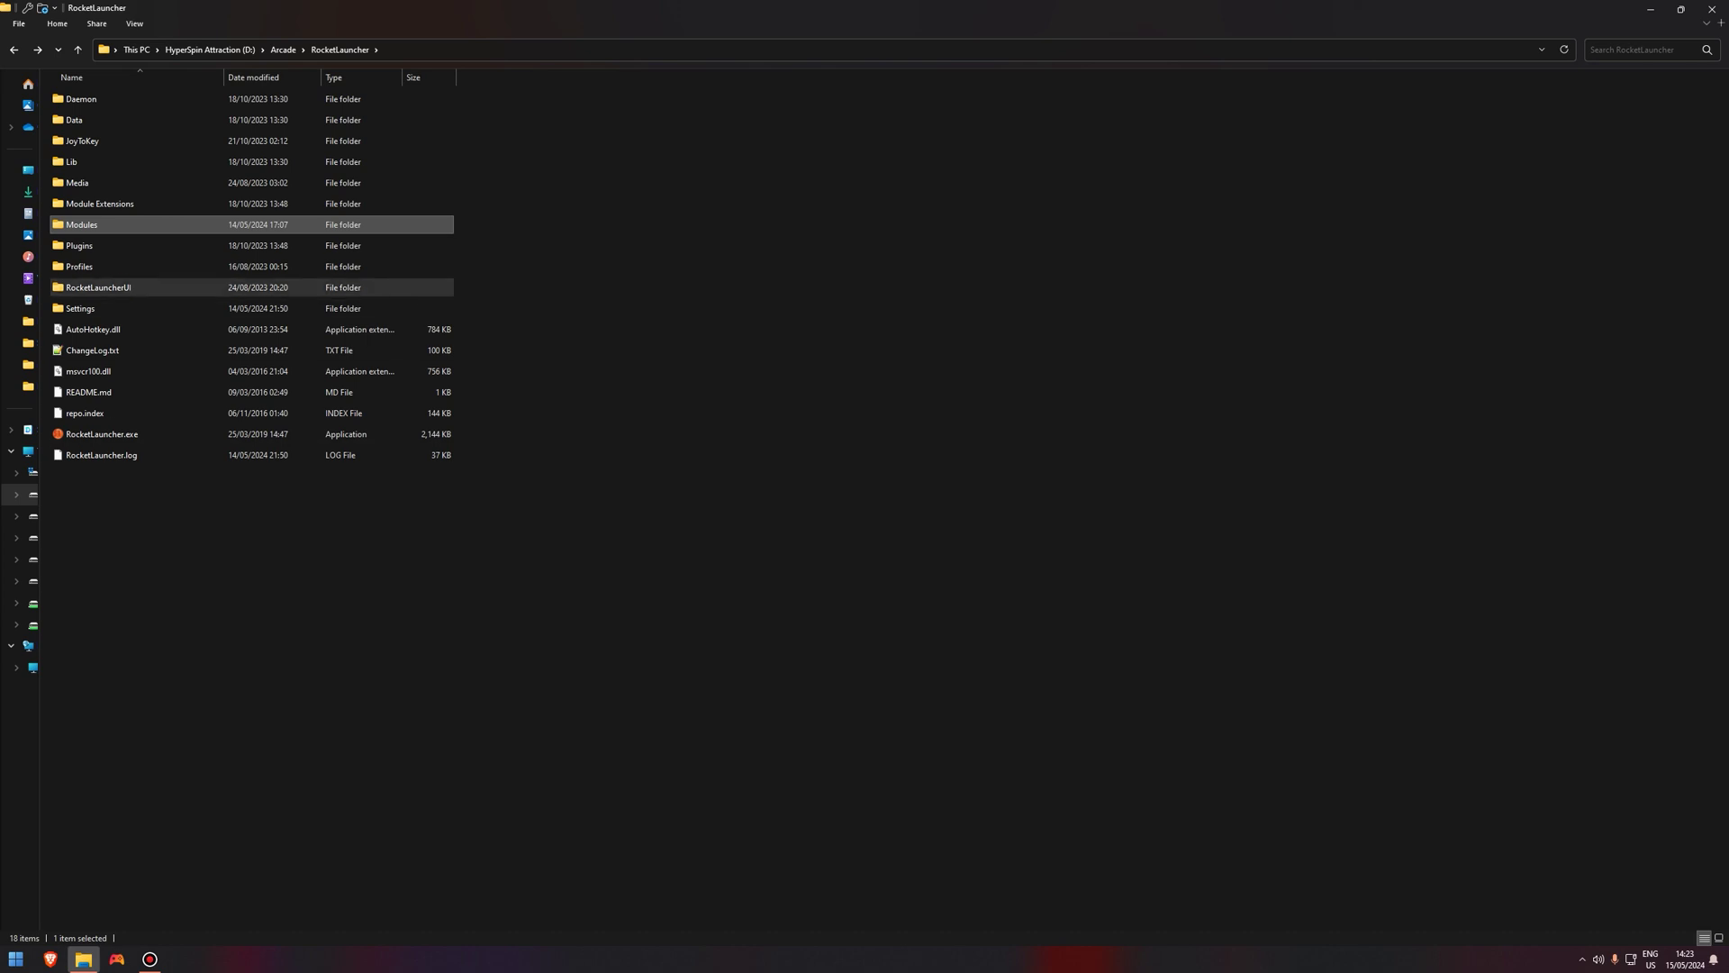
# Step: Run RocketLauncherUI.exe maximized and pick Nintendo Switch after filtering systems by 'swi'
pyautogui.doubleClick(98, 287)
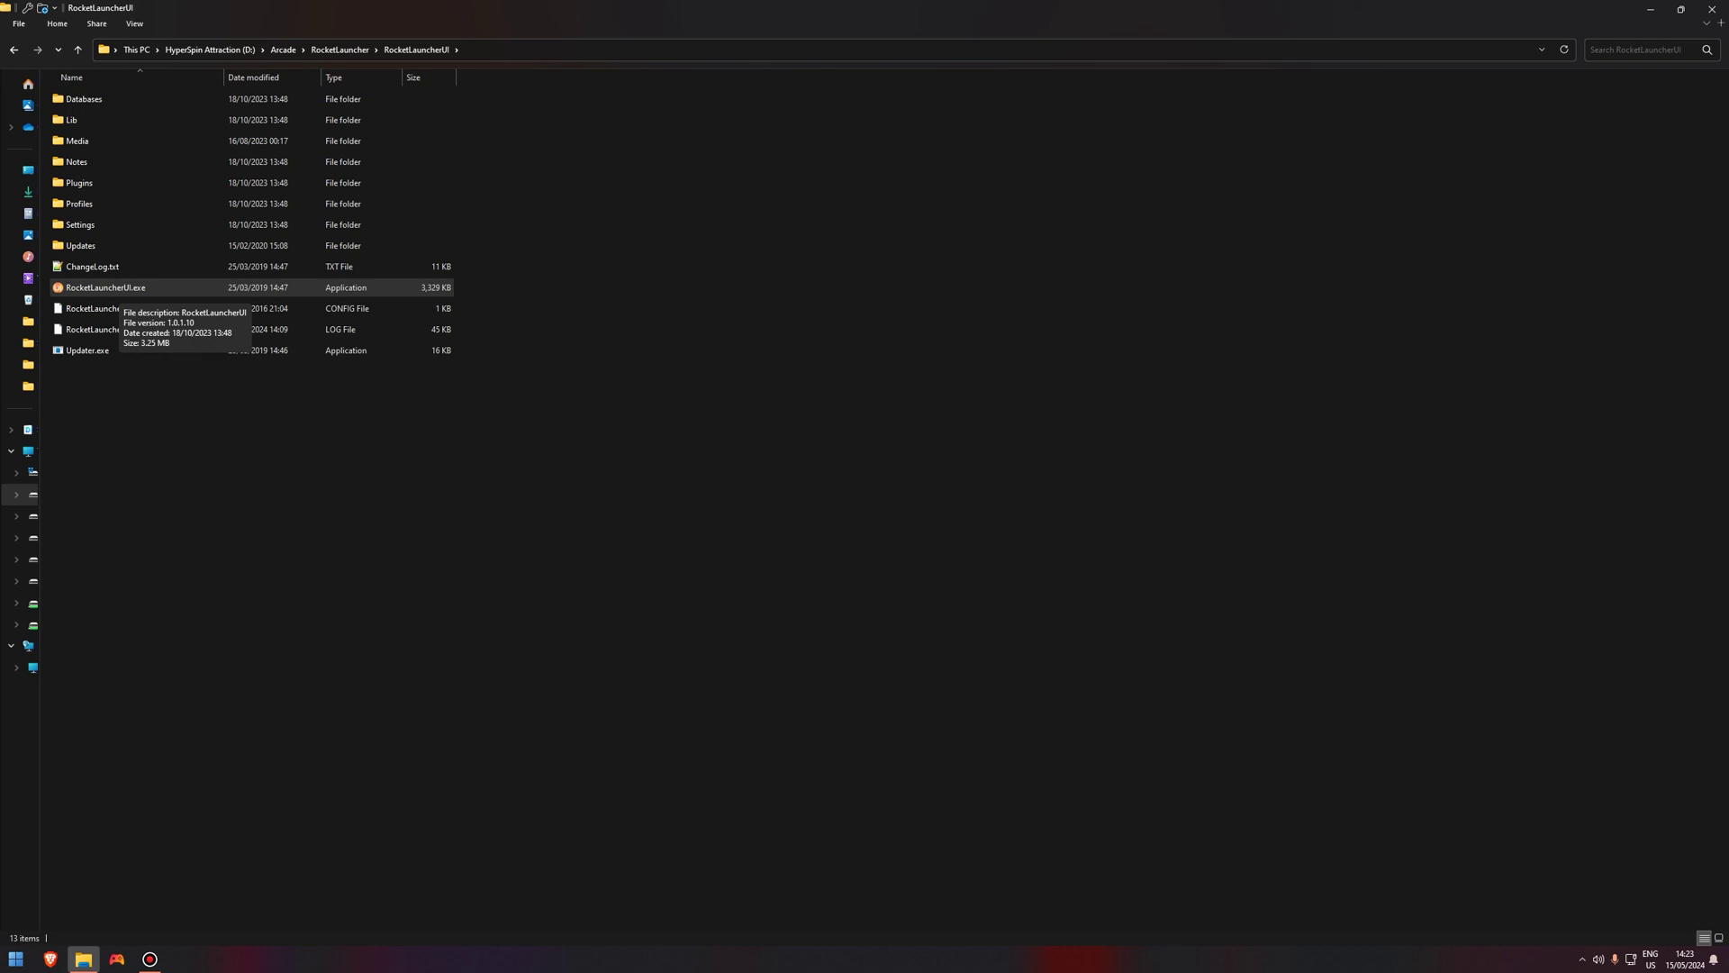
pyautogui.click(112, 288)
pyautogui.press('Return')
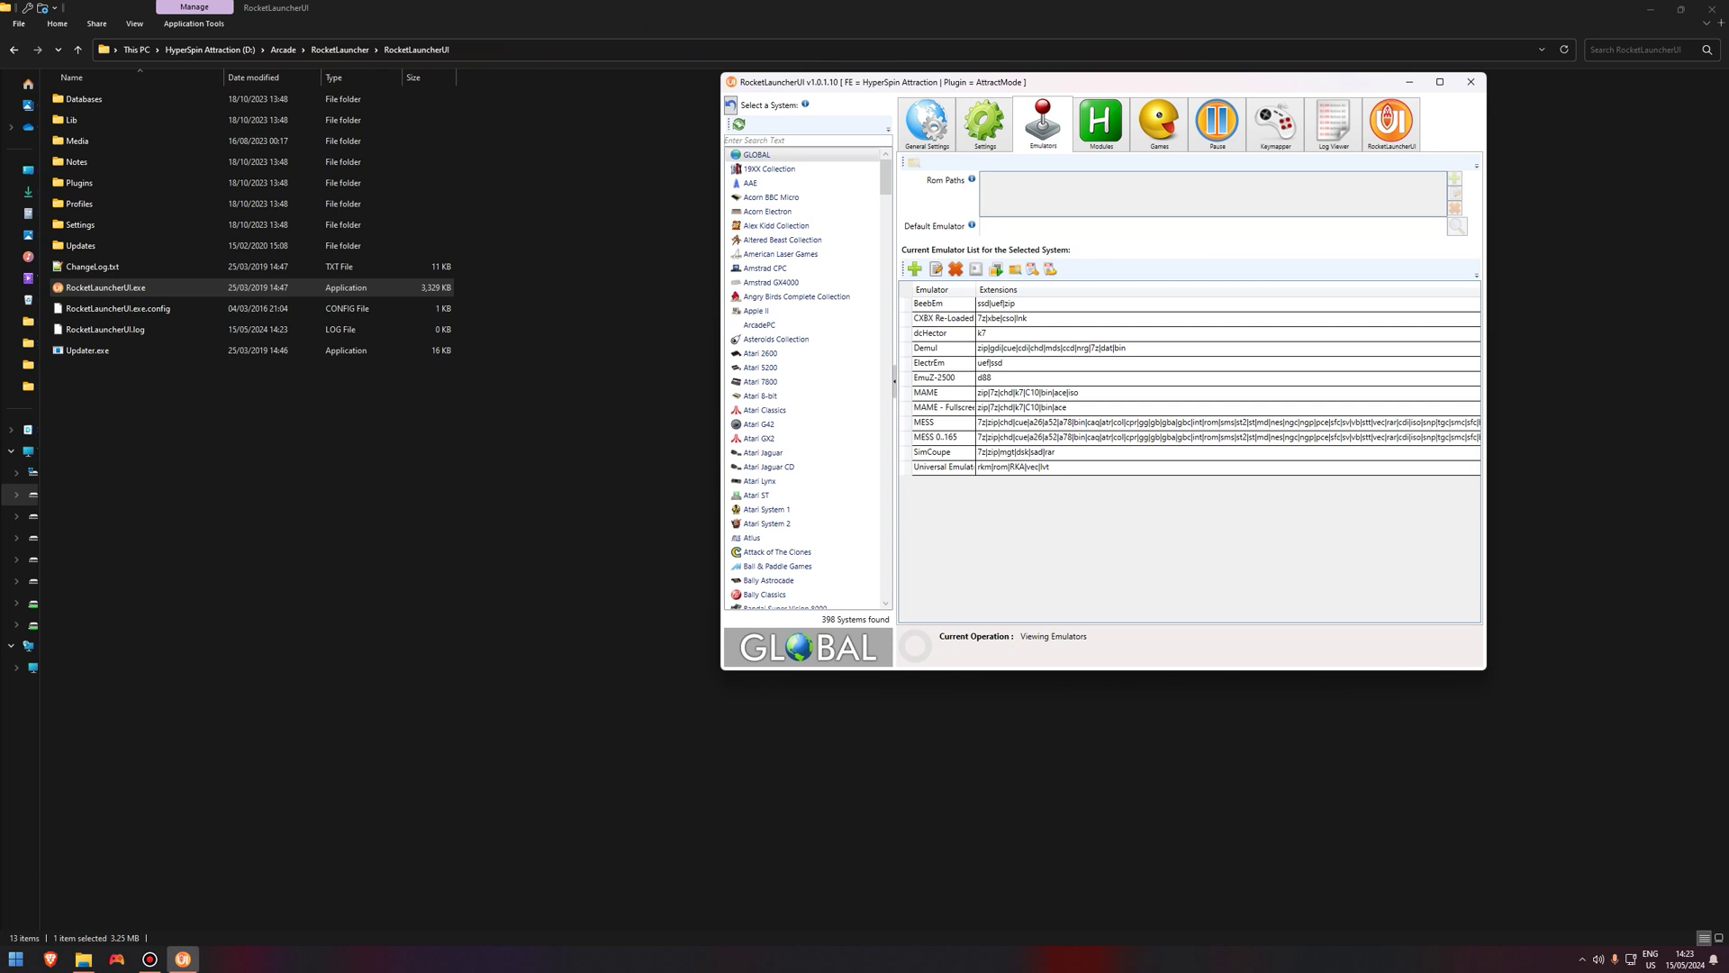
pyautogui.click(1439, 82)
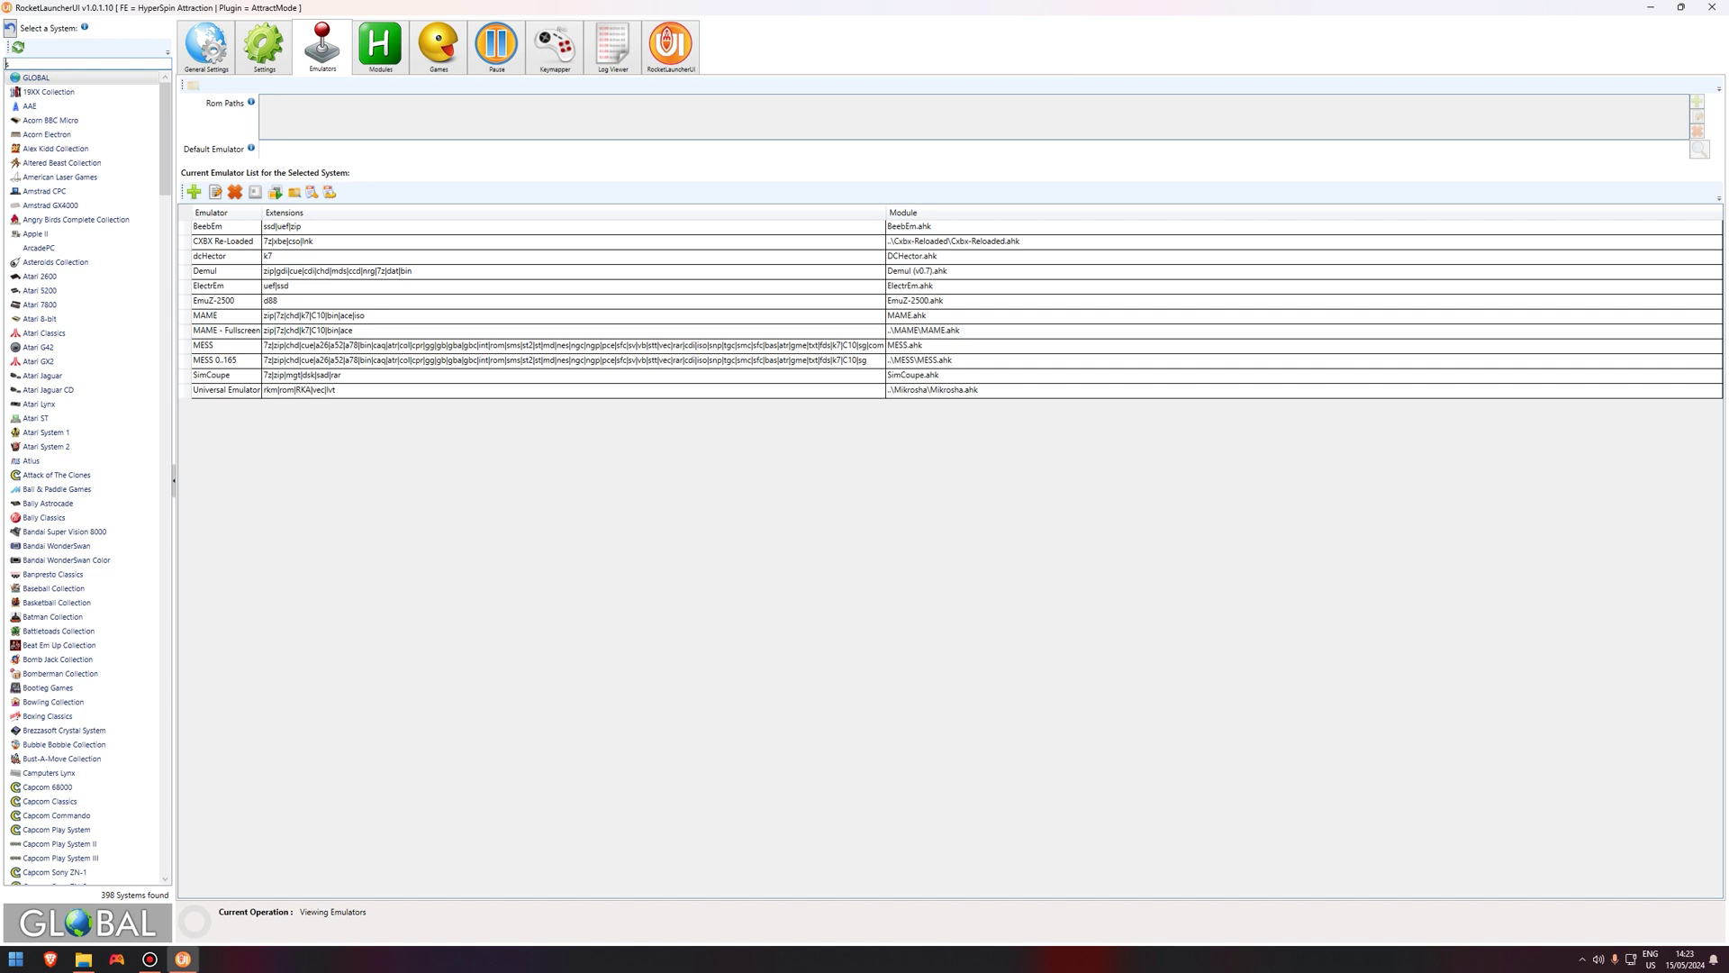
pyautogui.write('swi')
pyautogui.click(50, 92)
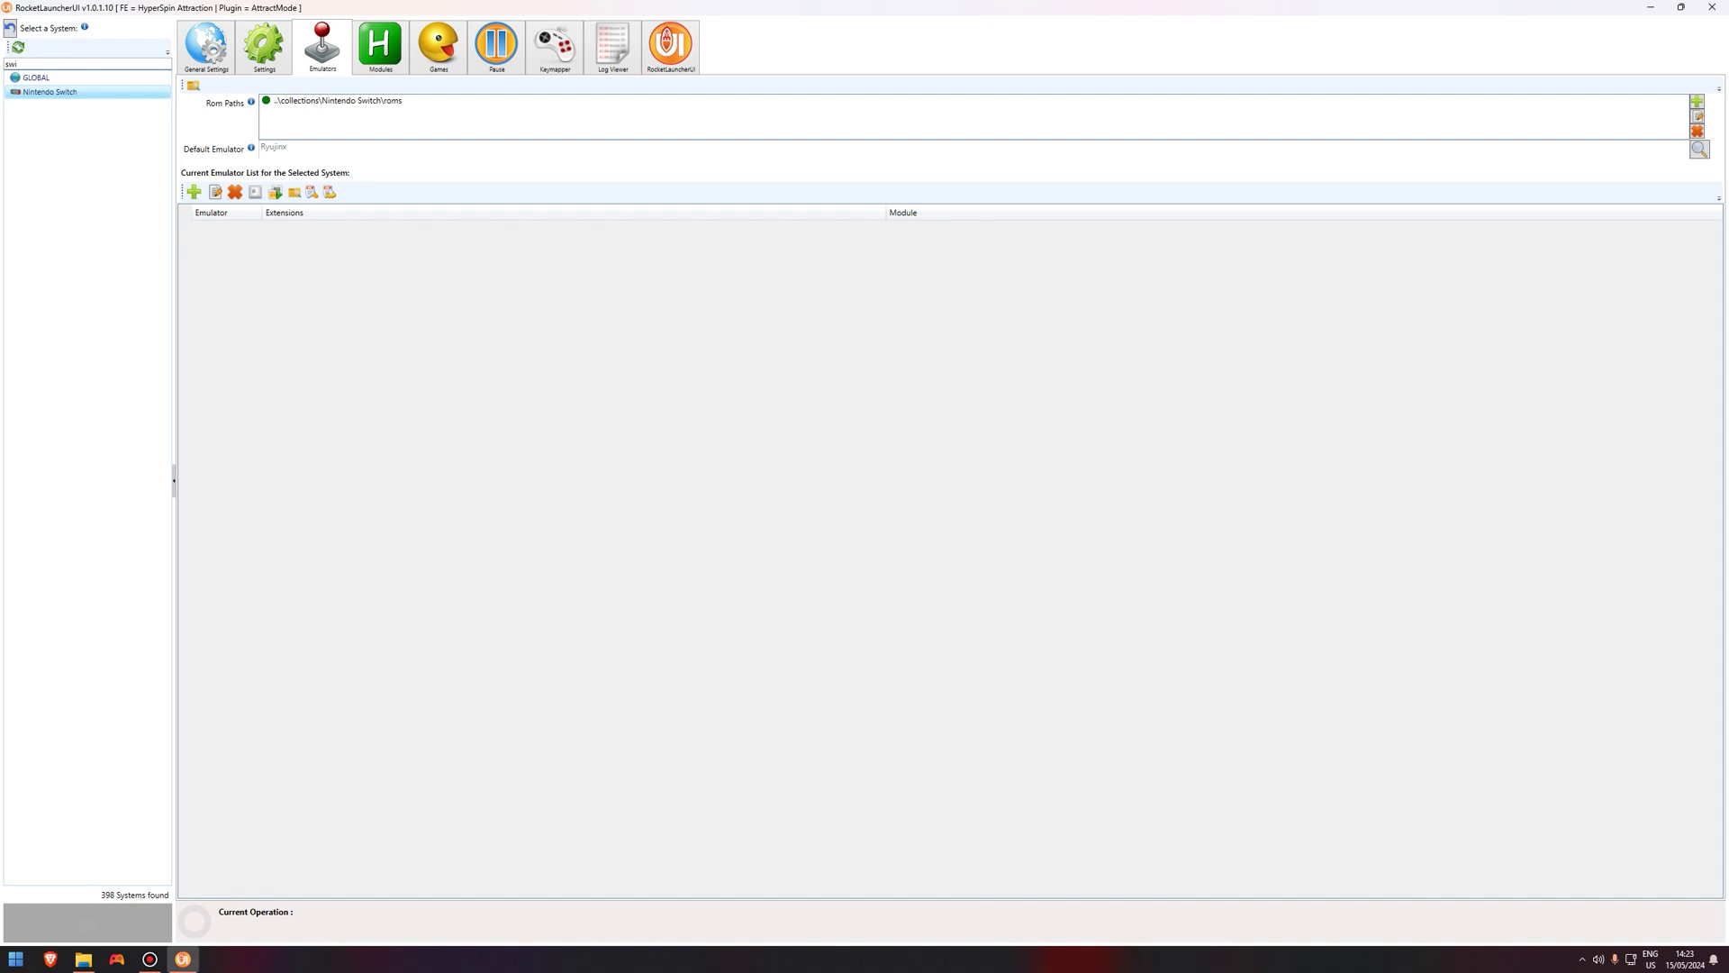
# Step: Add a Ryujinx emulator with path ..\emulators\ryujinx\Ryujinx.exe and rom extensions nsp|xci
pyautogui.click(194, 192)
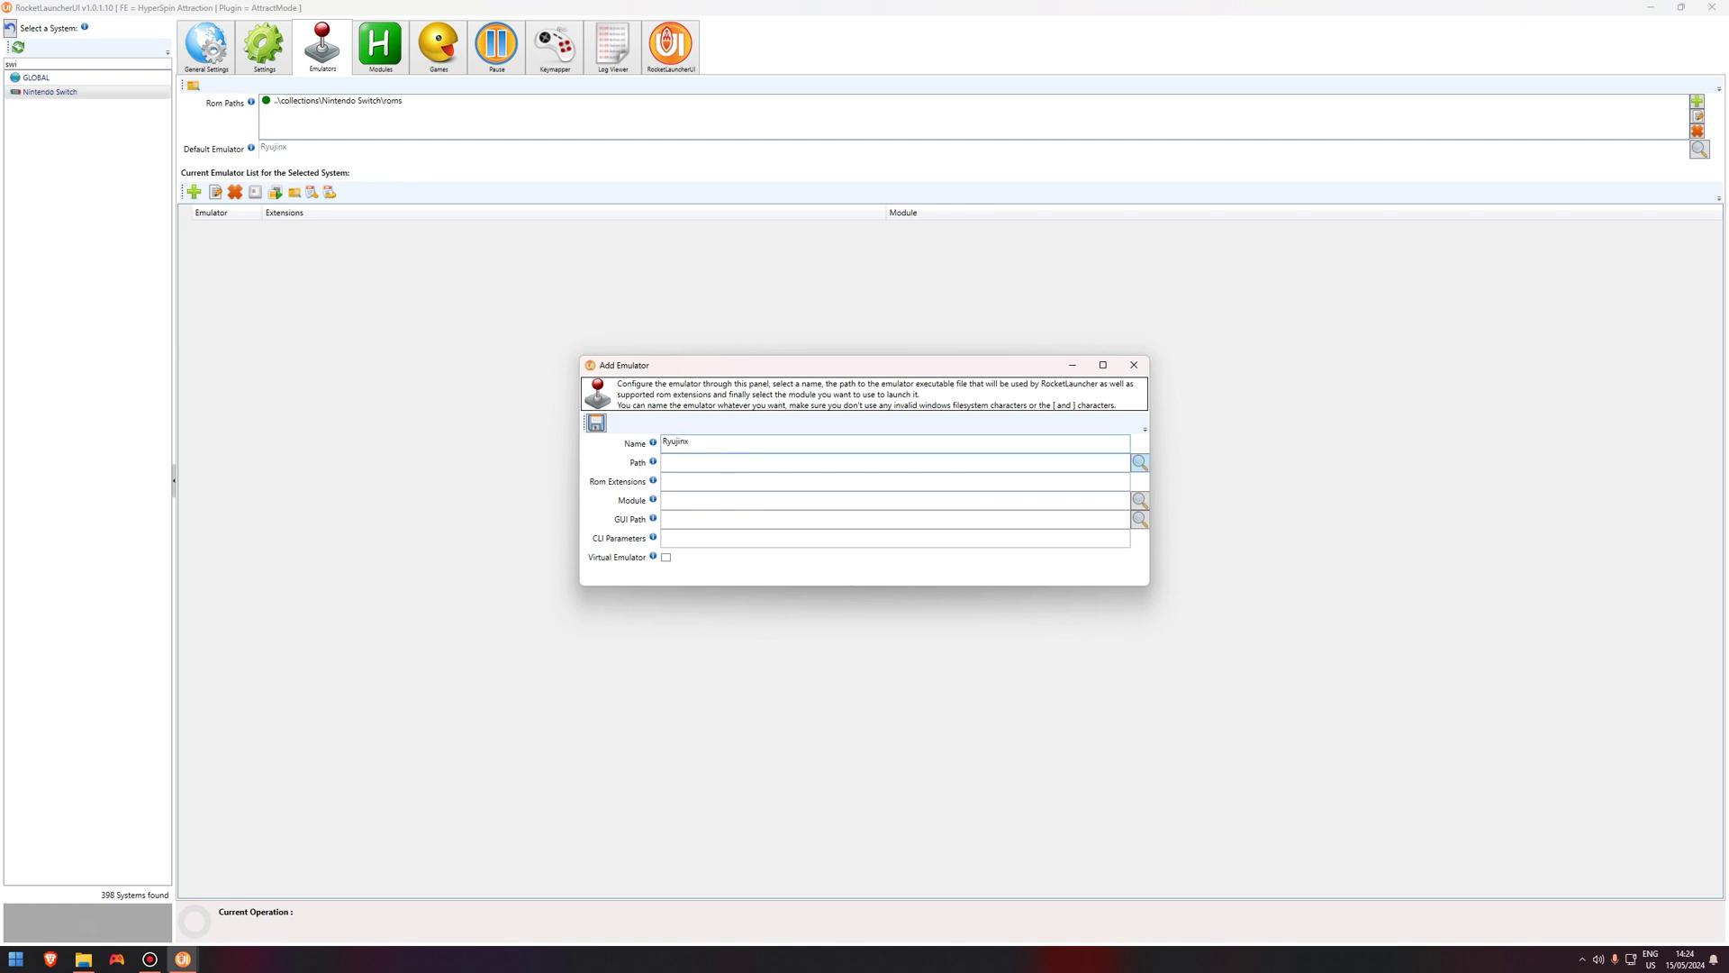
pyautogui.click(1139, 462)
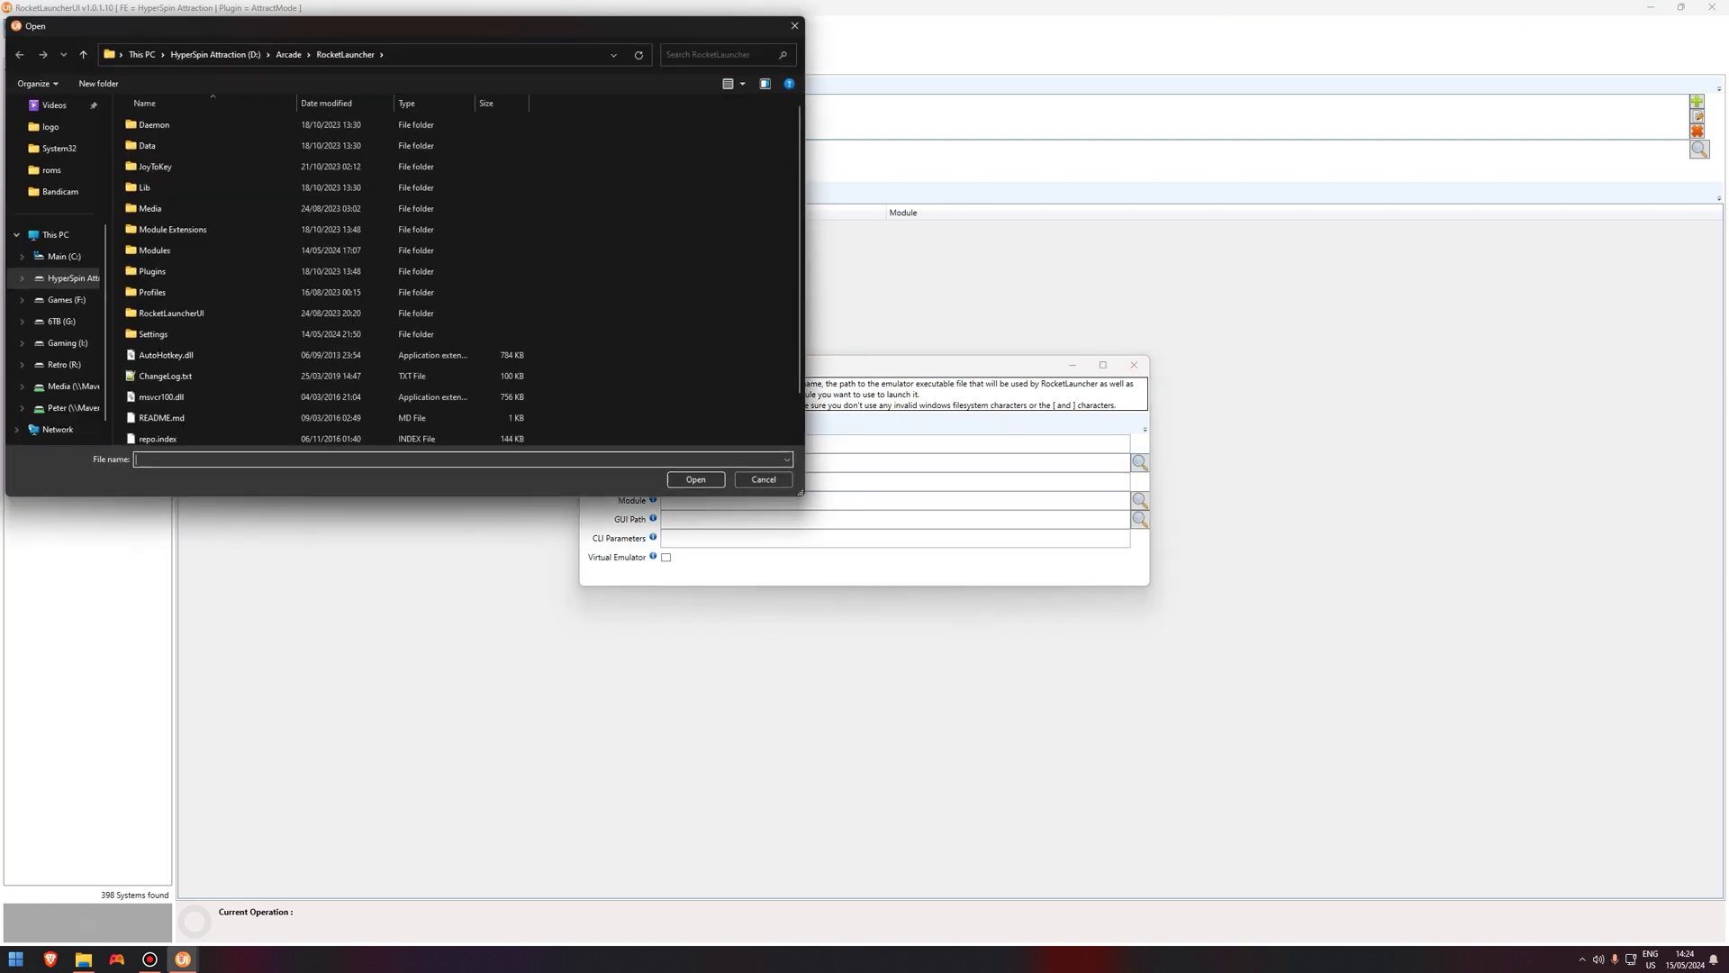
pyautogui.click(215, 54)
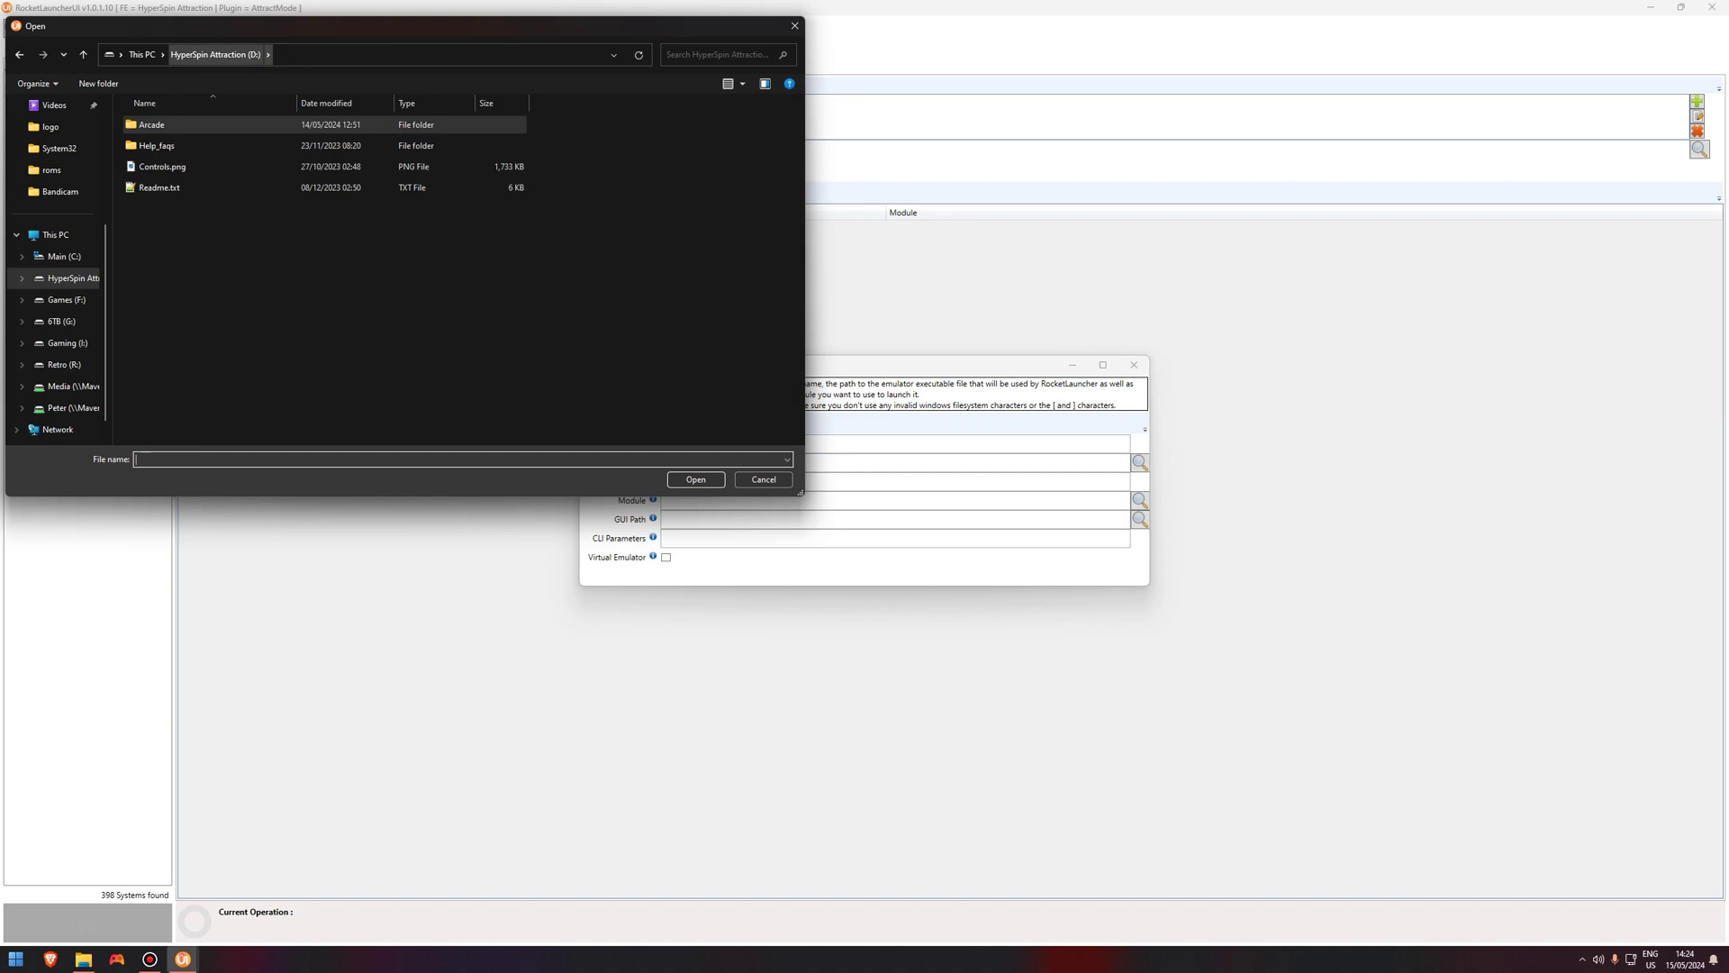
pyautogui.doubleClick(152, 124)
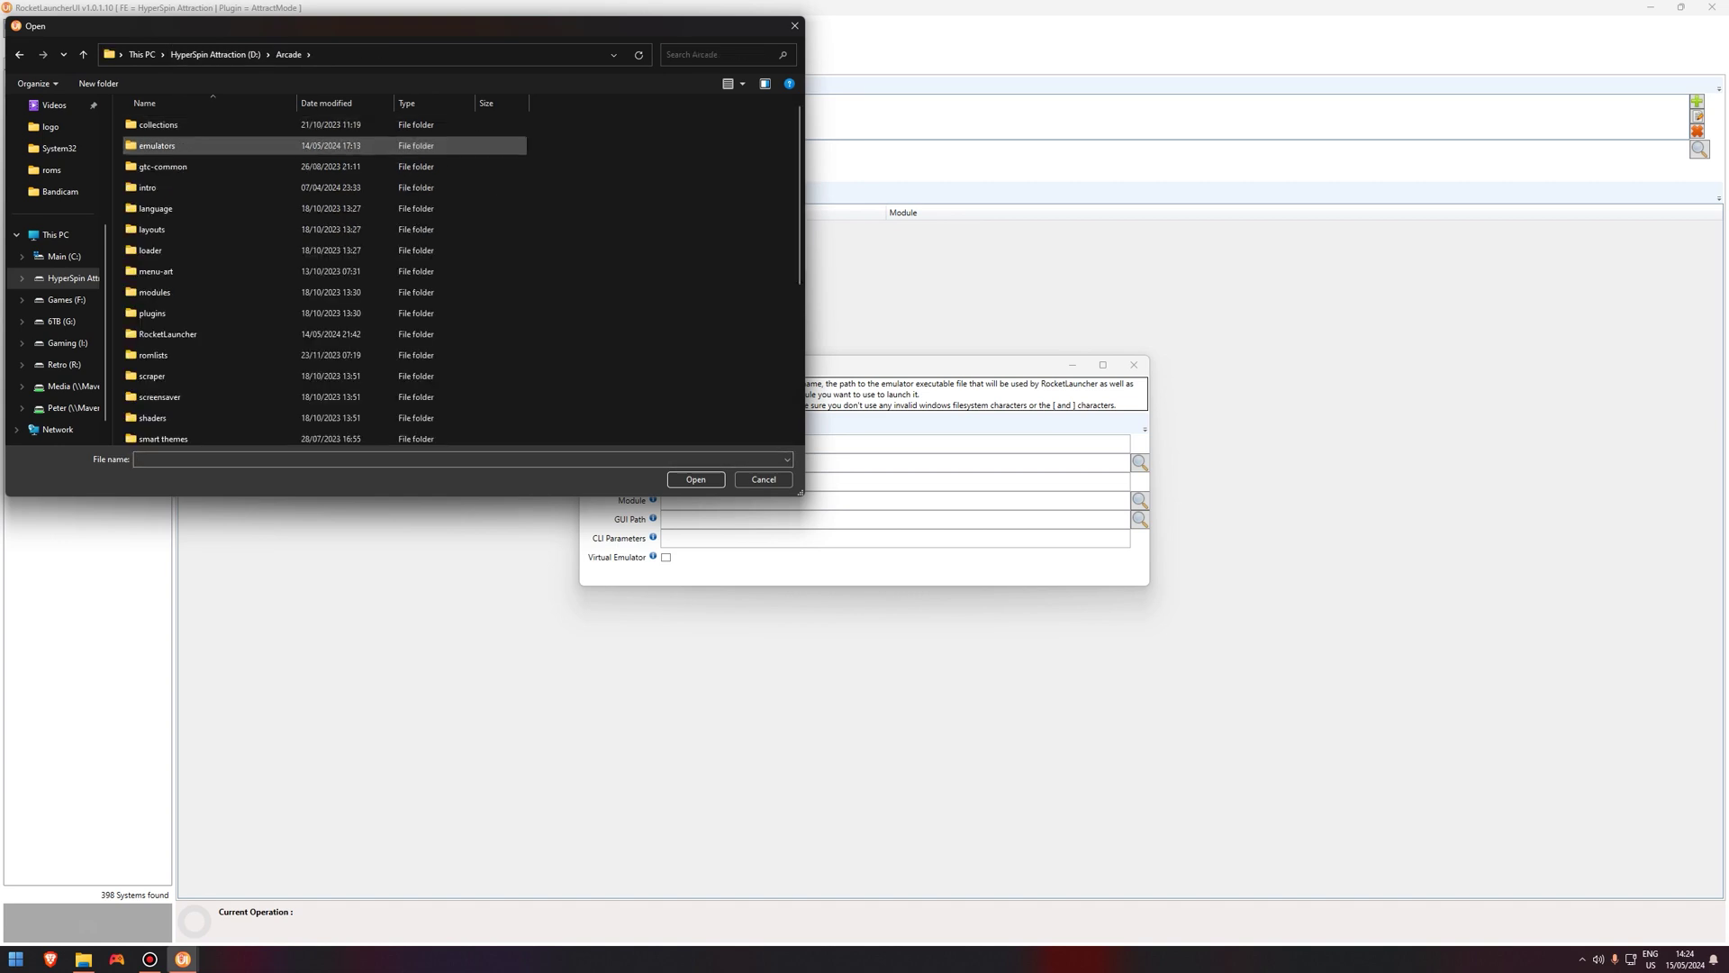
pyautogui.doubleClick(155, 145)
pyautogui.scroll(-15, 155, 145)
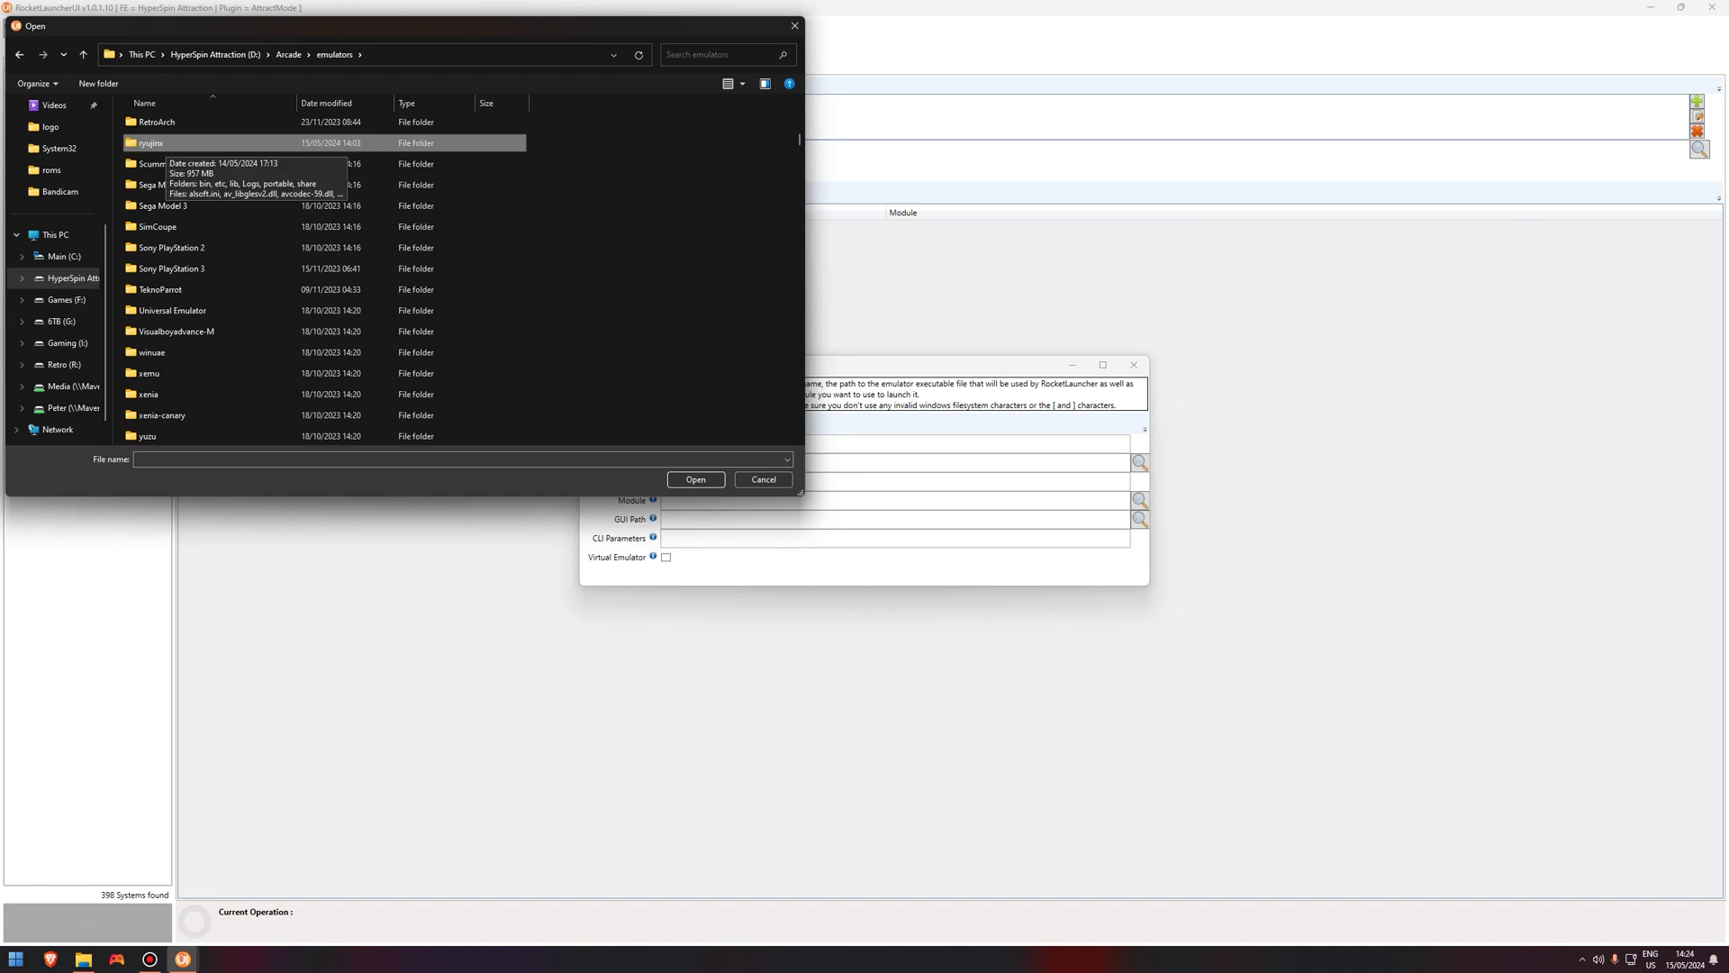
pyautogui.doubleClick(152, 142)
pyautogui.scroll(-2, 155, 271)
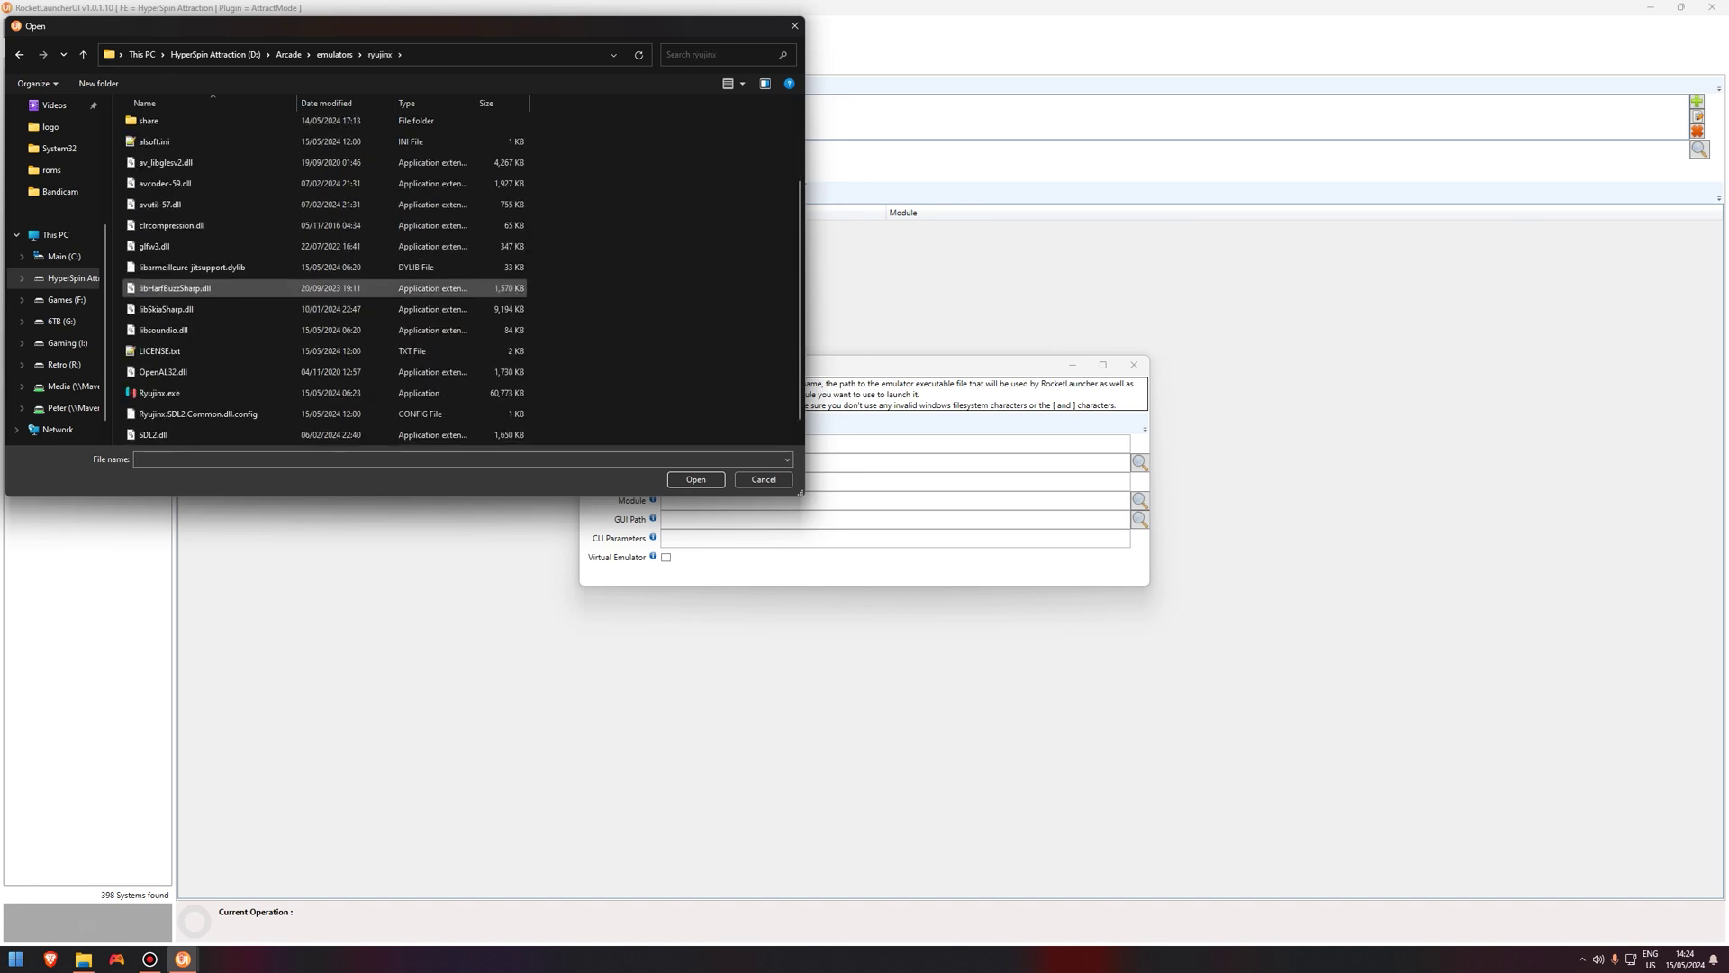
pyautogui.click(159, 372)
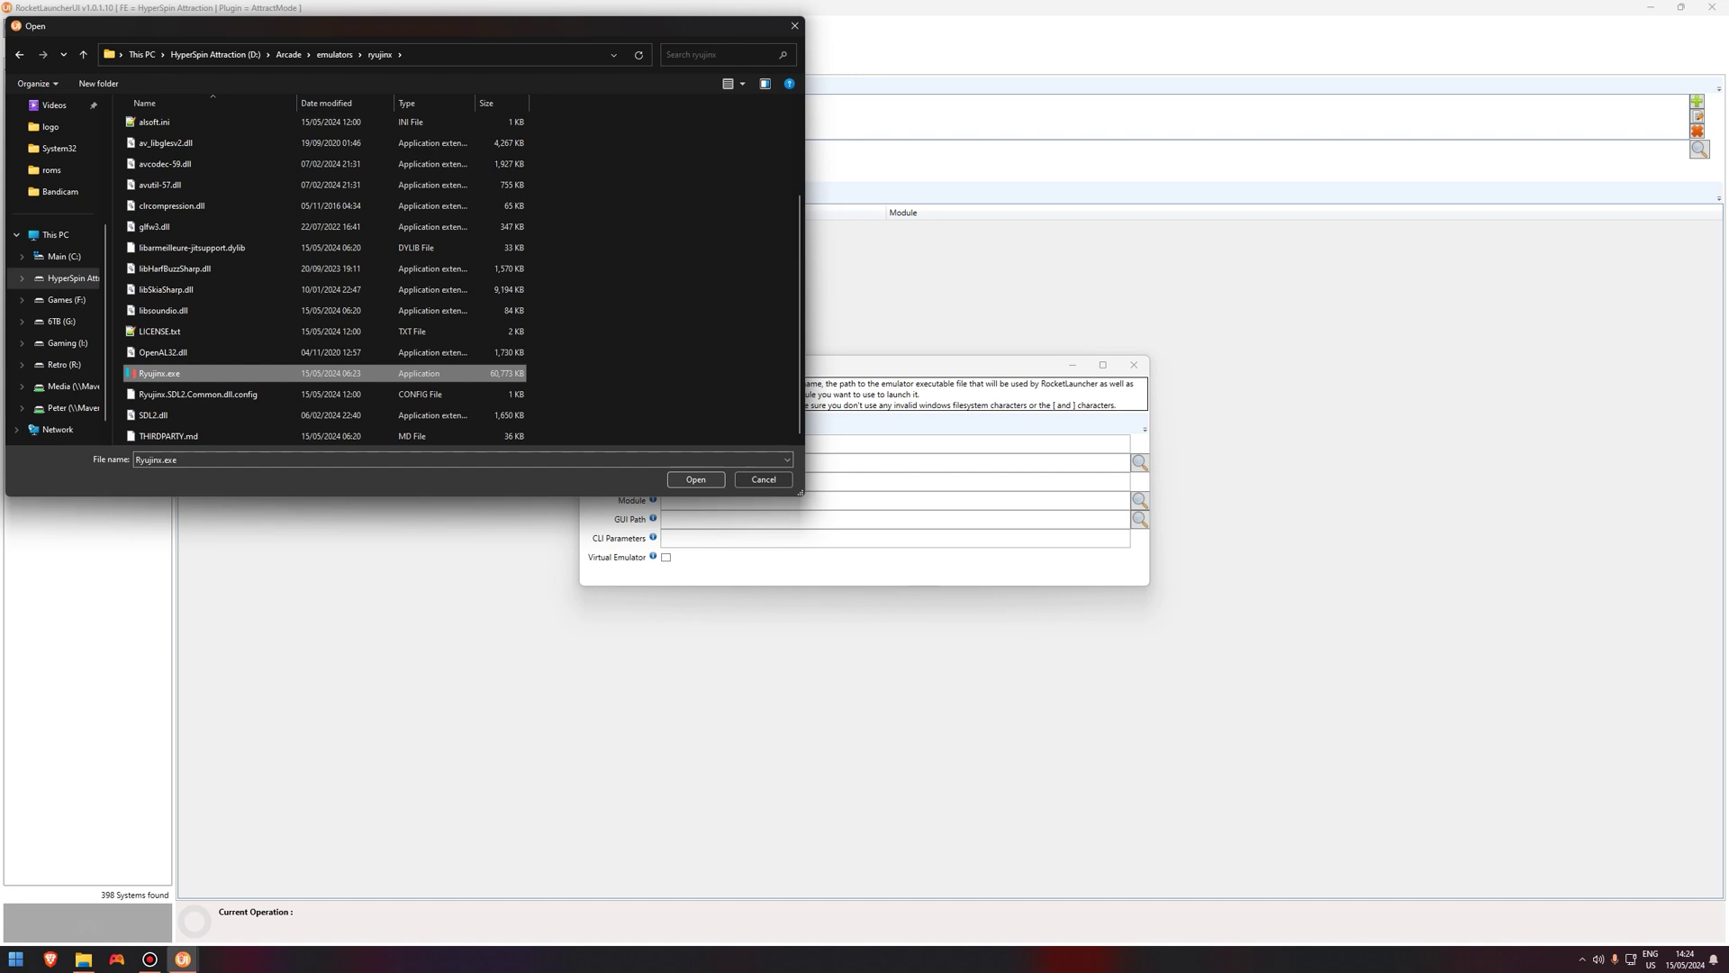
pyautogui.click(695, 479)
pyautogui.click(892, 481)
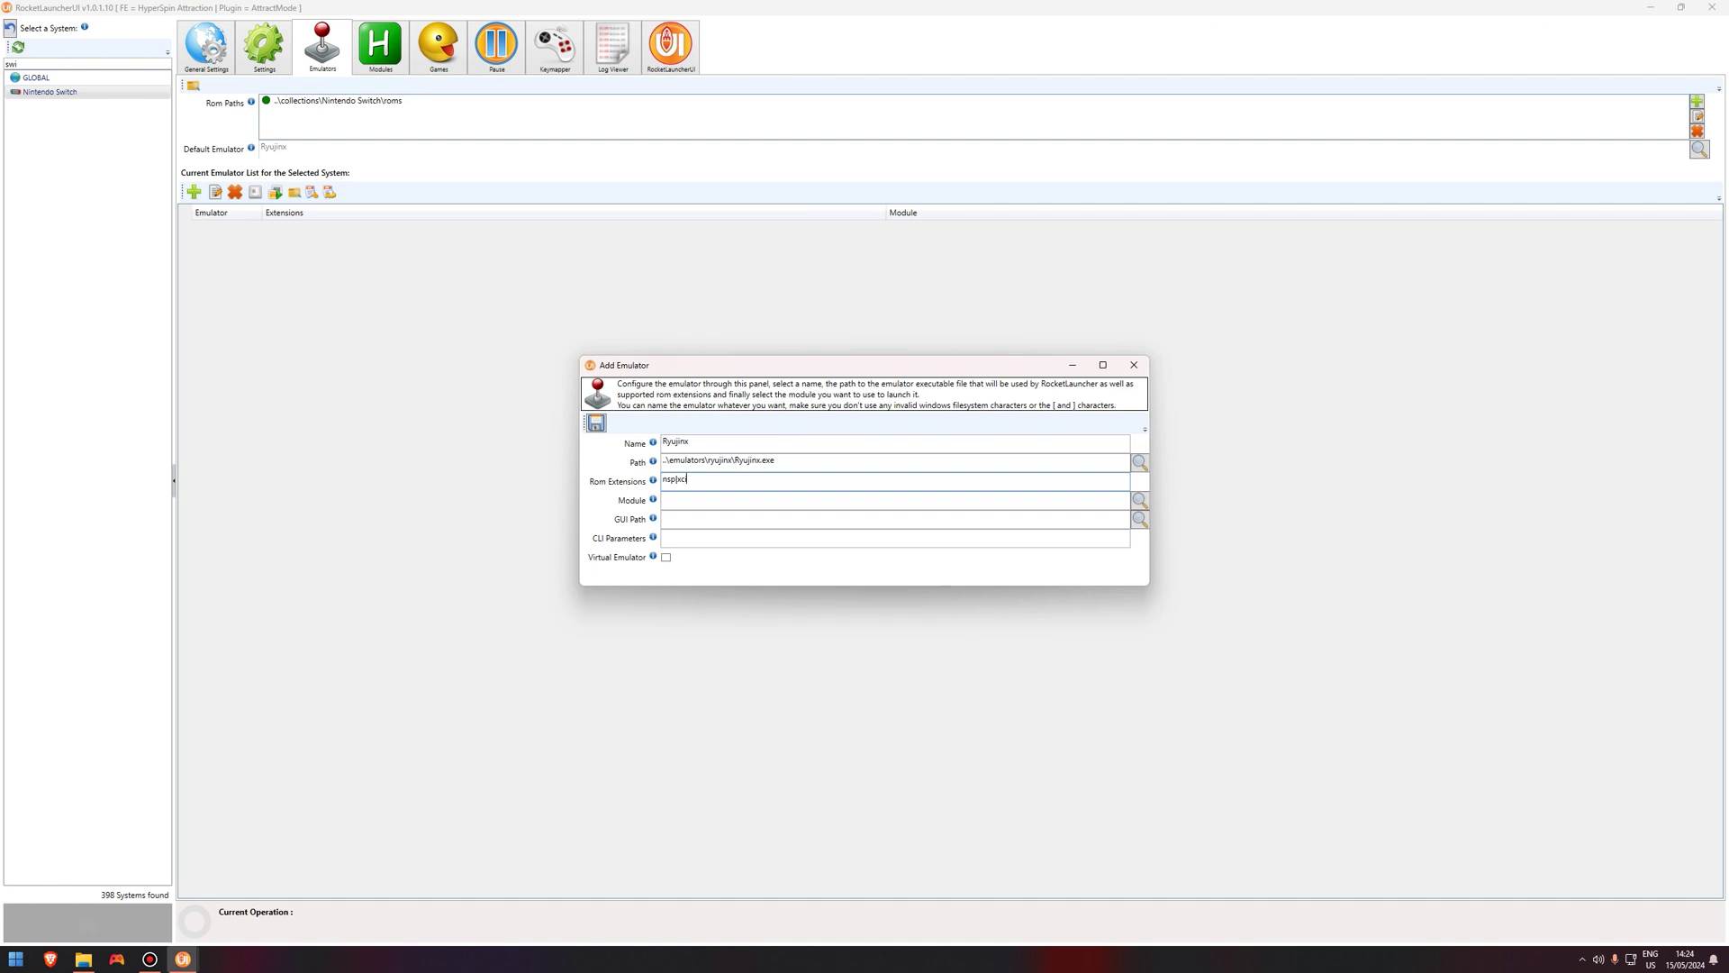
# Step: Browse the Arcade collections folder in File Explorer, jumping to 'nec pc-f', then return to RocketLauncherUI
pyautogui.click(83, 959)
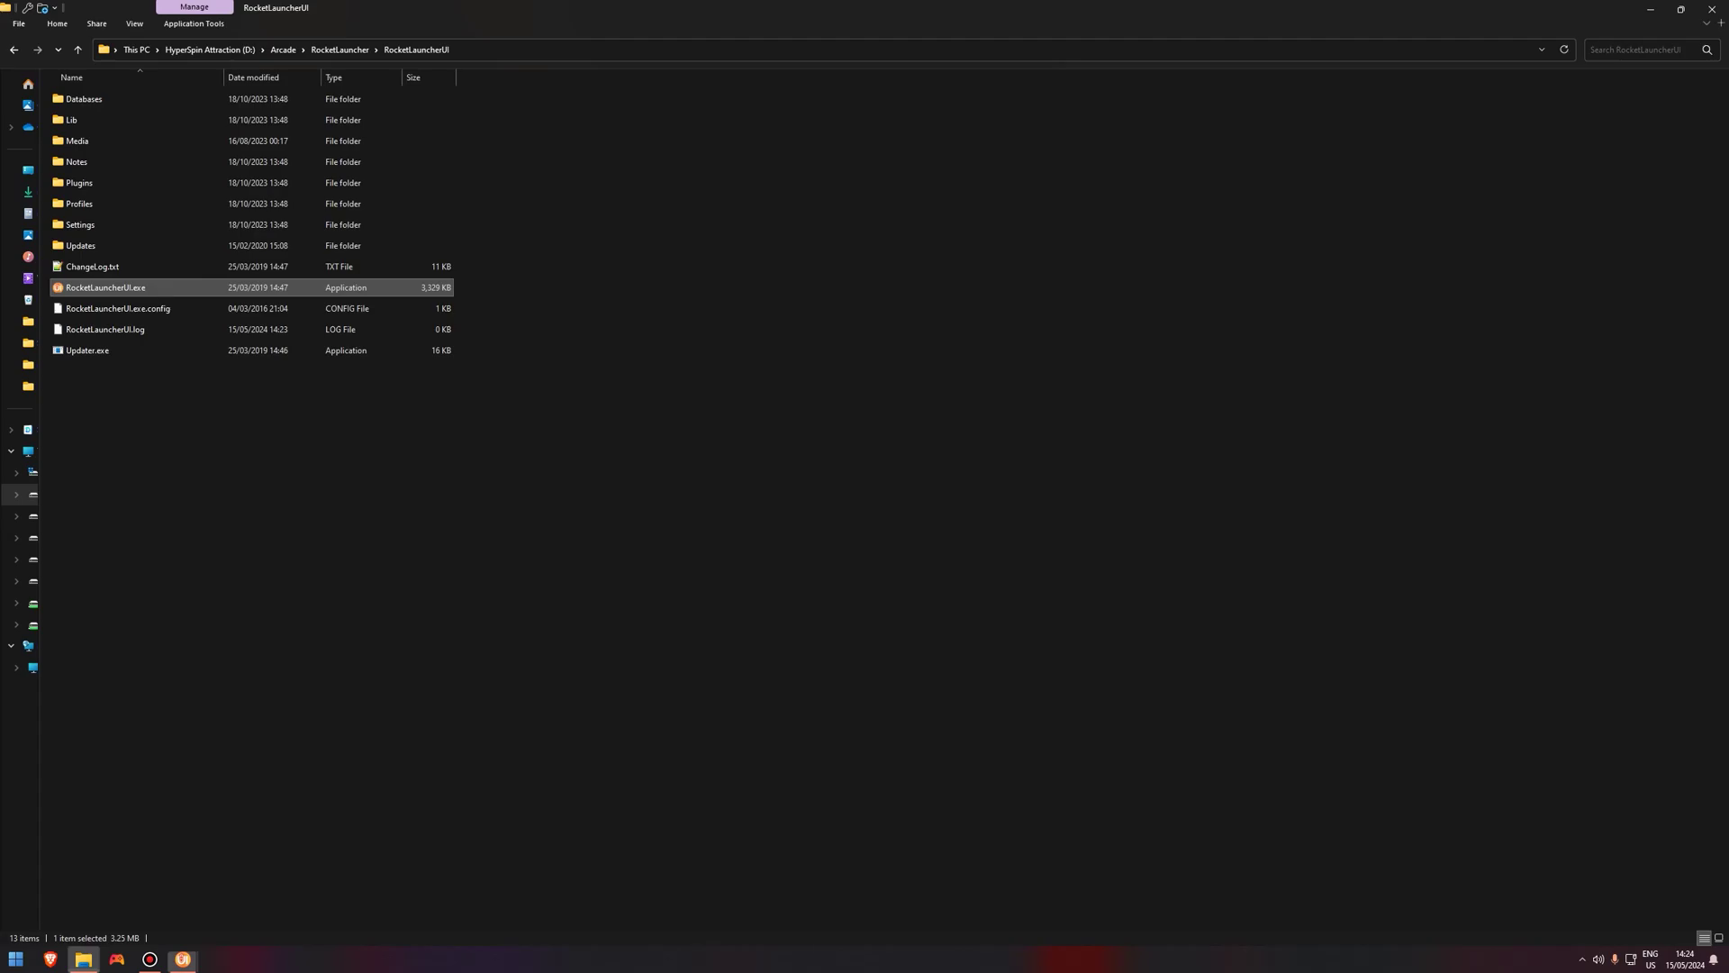
pyautogui.click(283, 50)
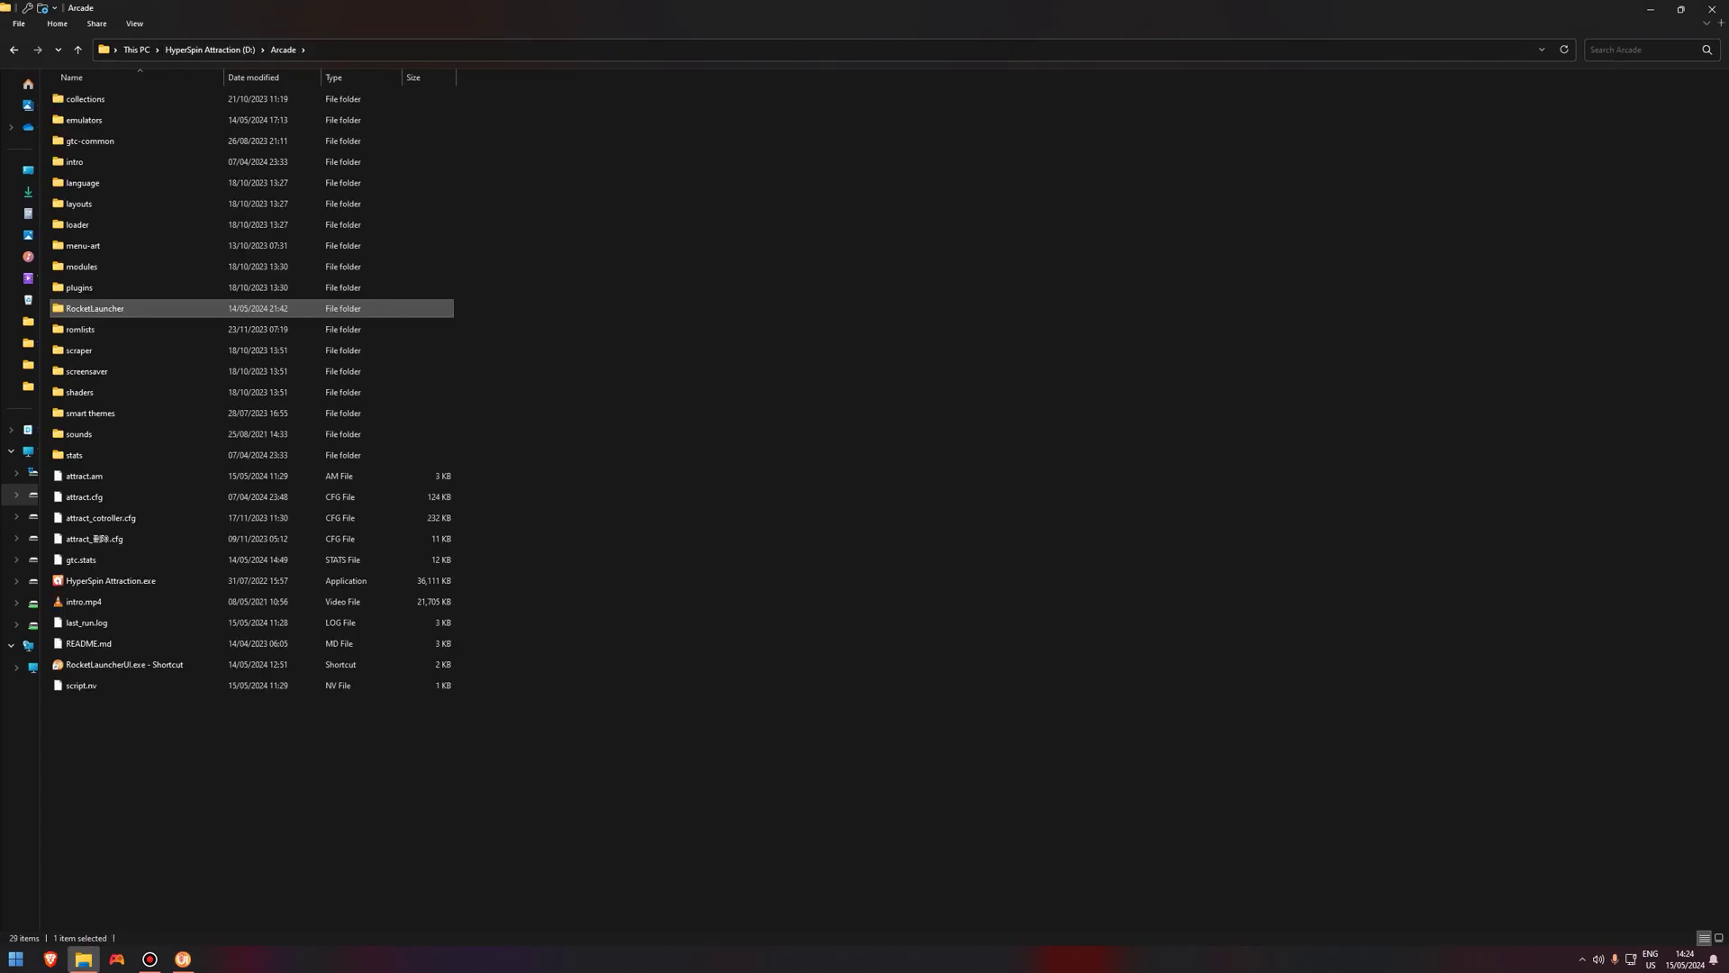
pyautogui.doubleClick(86, 99)
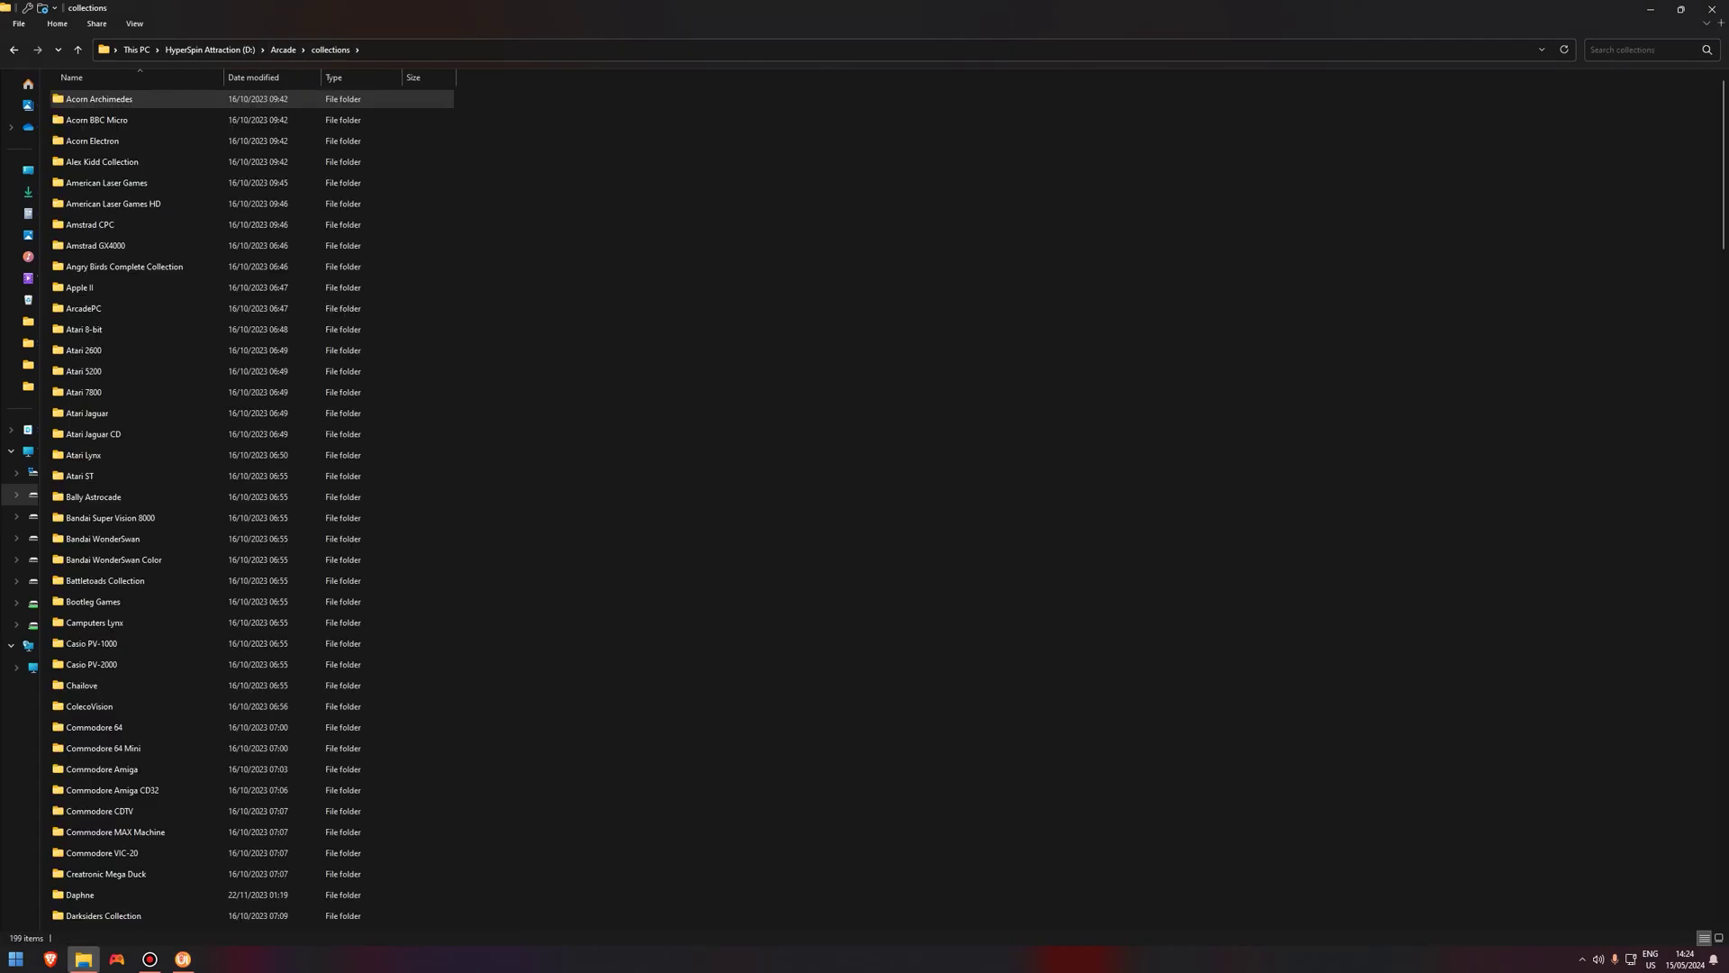
pyautogui.write('nec pc-f')
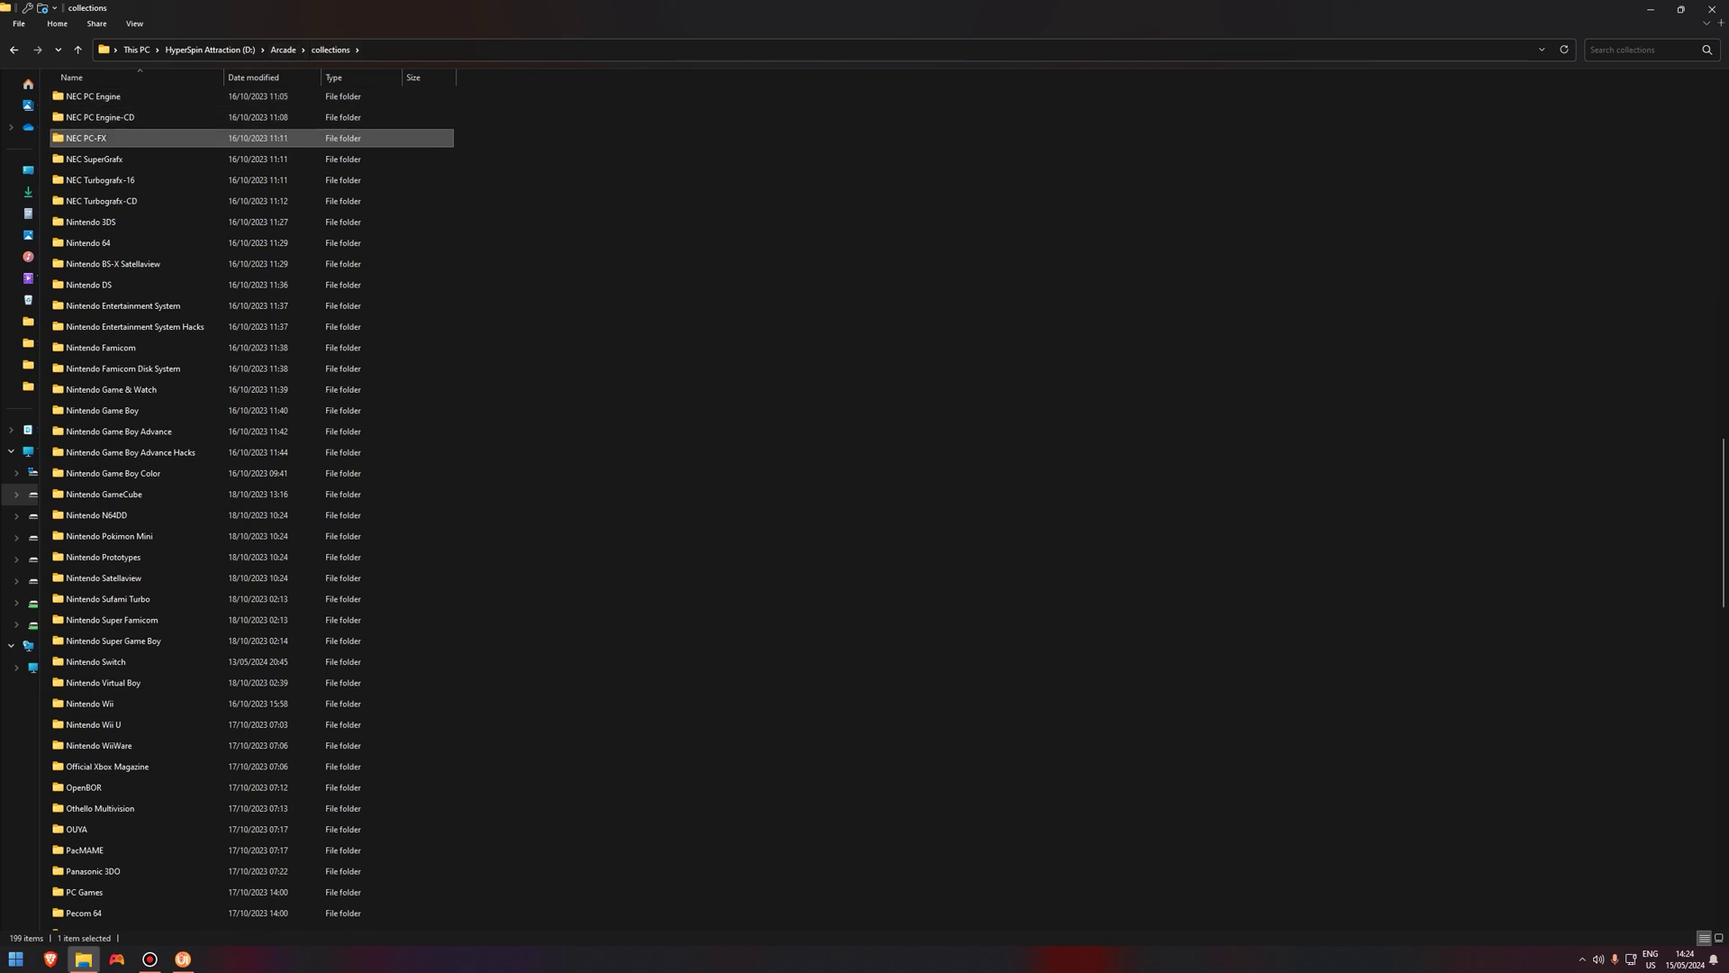
pyautogui.hotkey('alt', 'Tab')
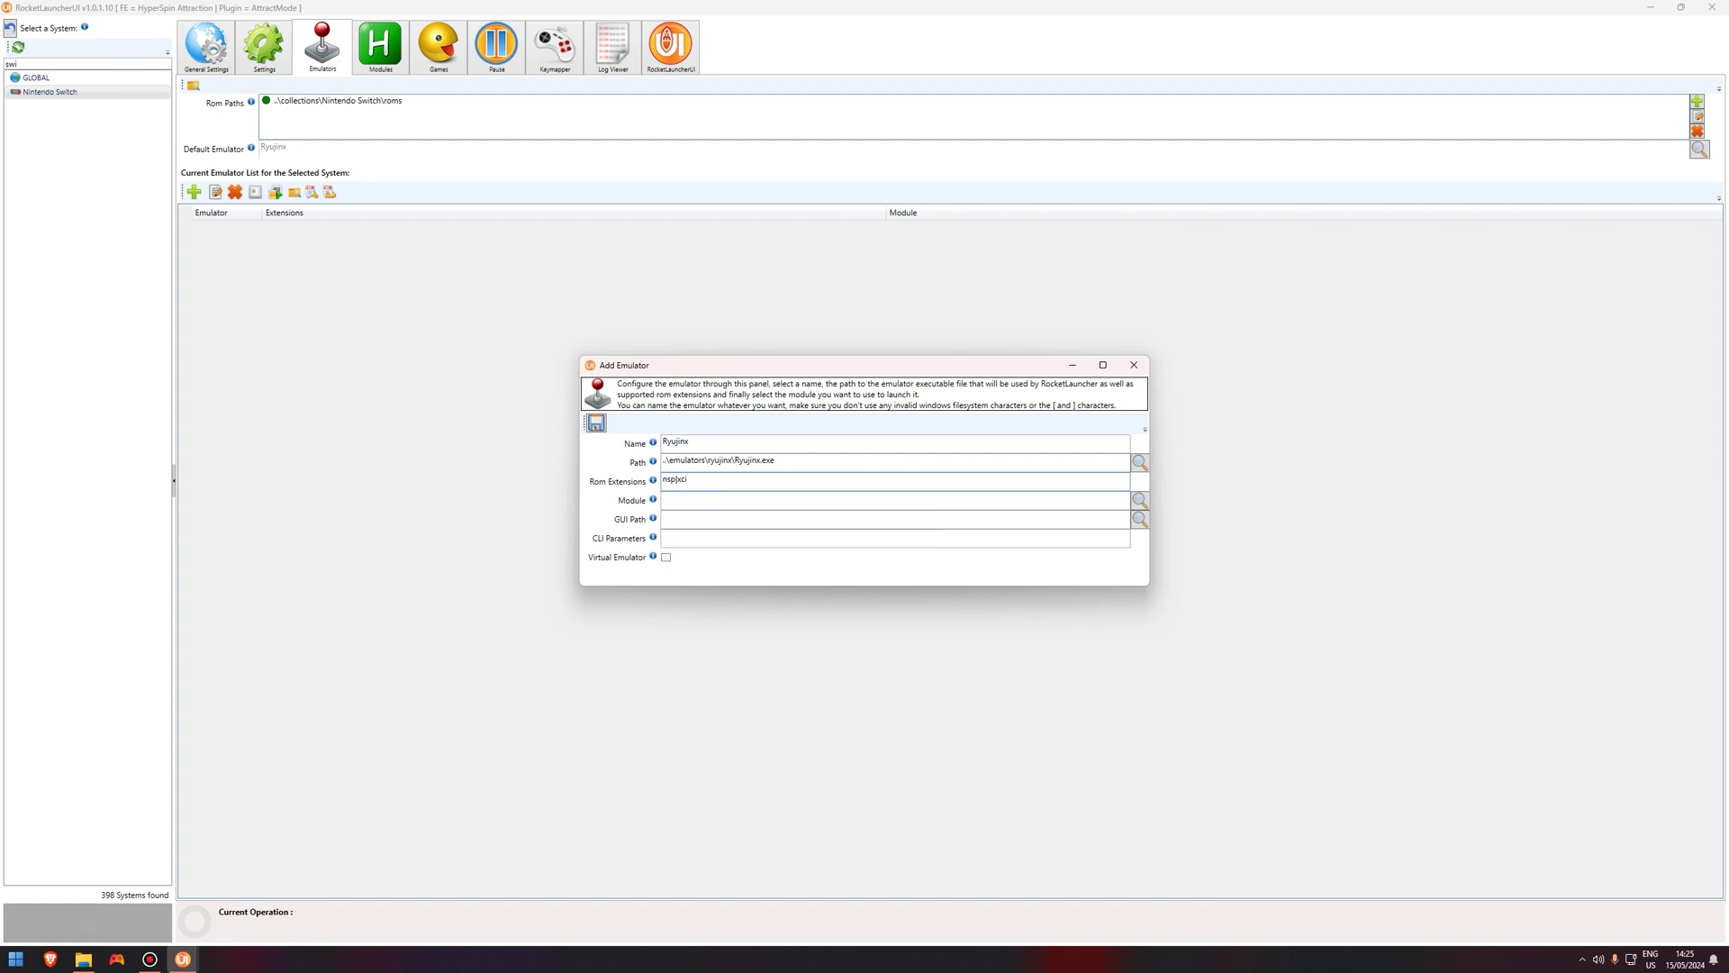
pyautogui.press('super+e')
# Step: Attach the Ryujinx.ahk module, found by searching 'ry', to the new emulator entry and save it
pyautogui.hotkey('alt', 'Tab')
pyautogui.click(1139, 499)
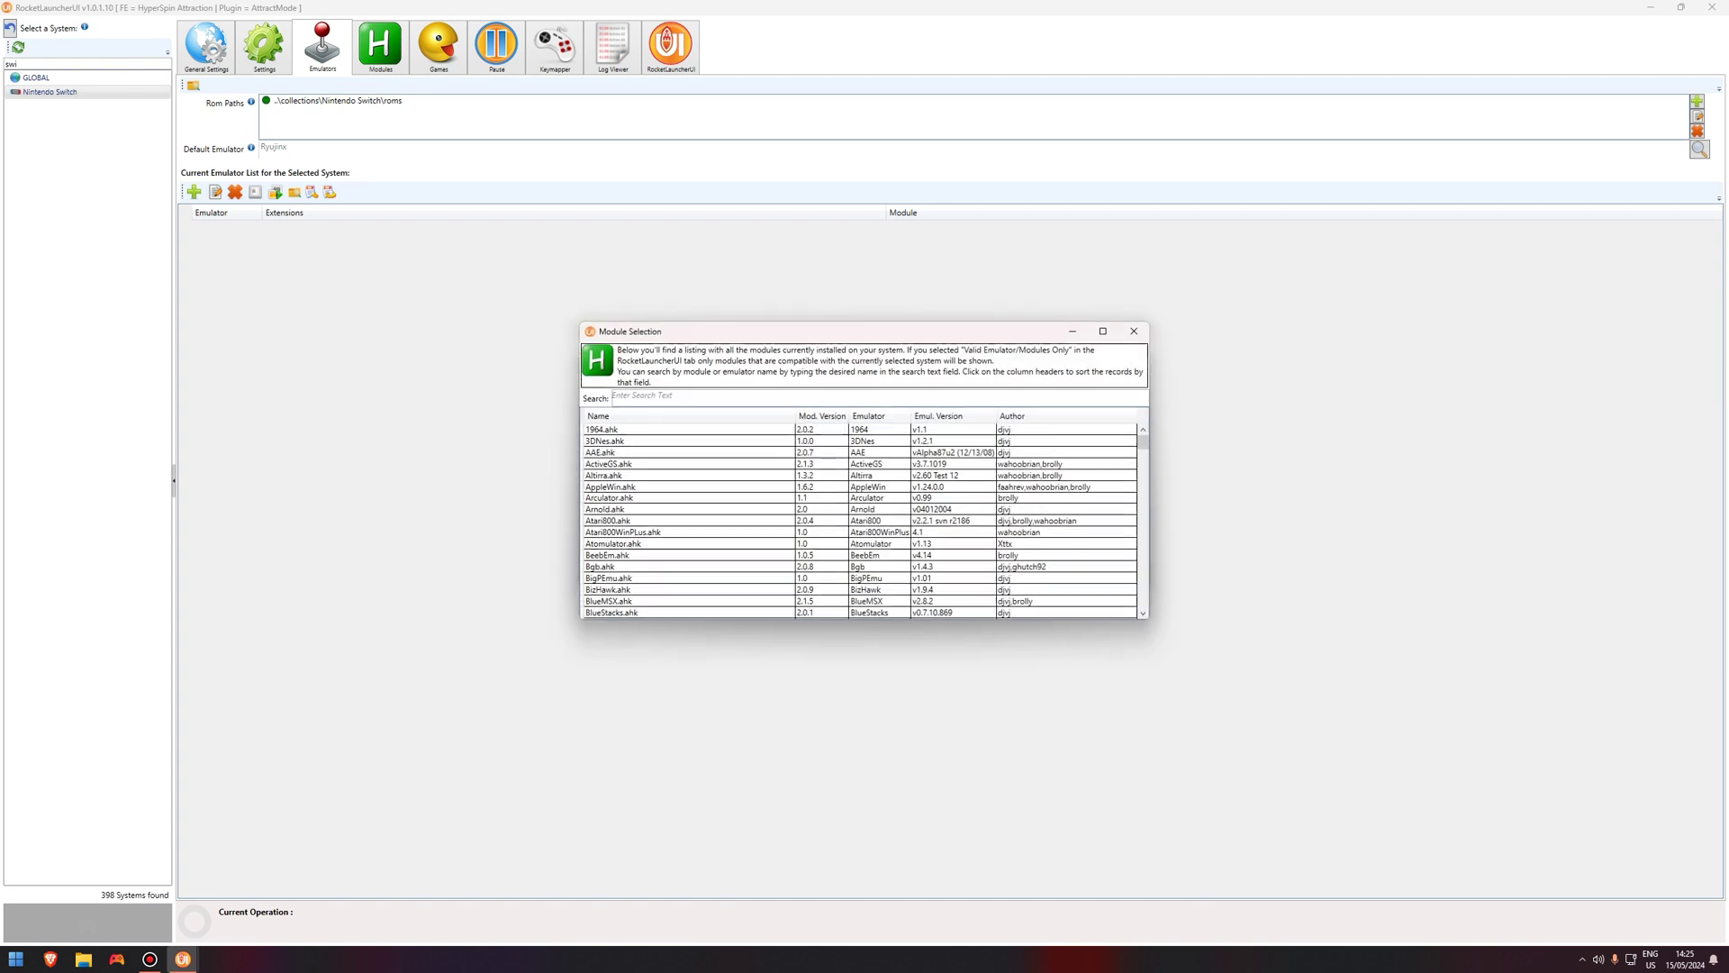
pyautogui.write('ry')
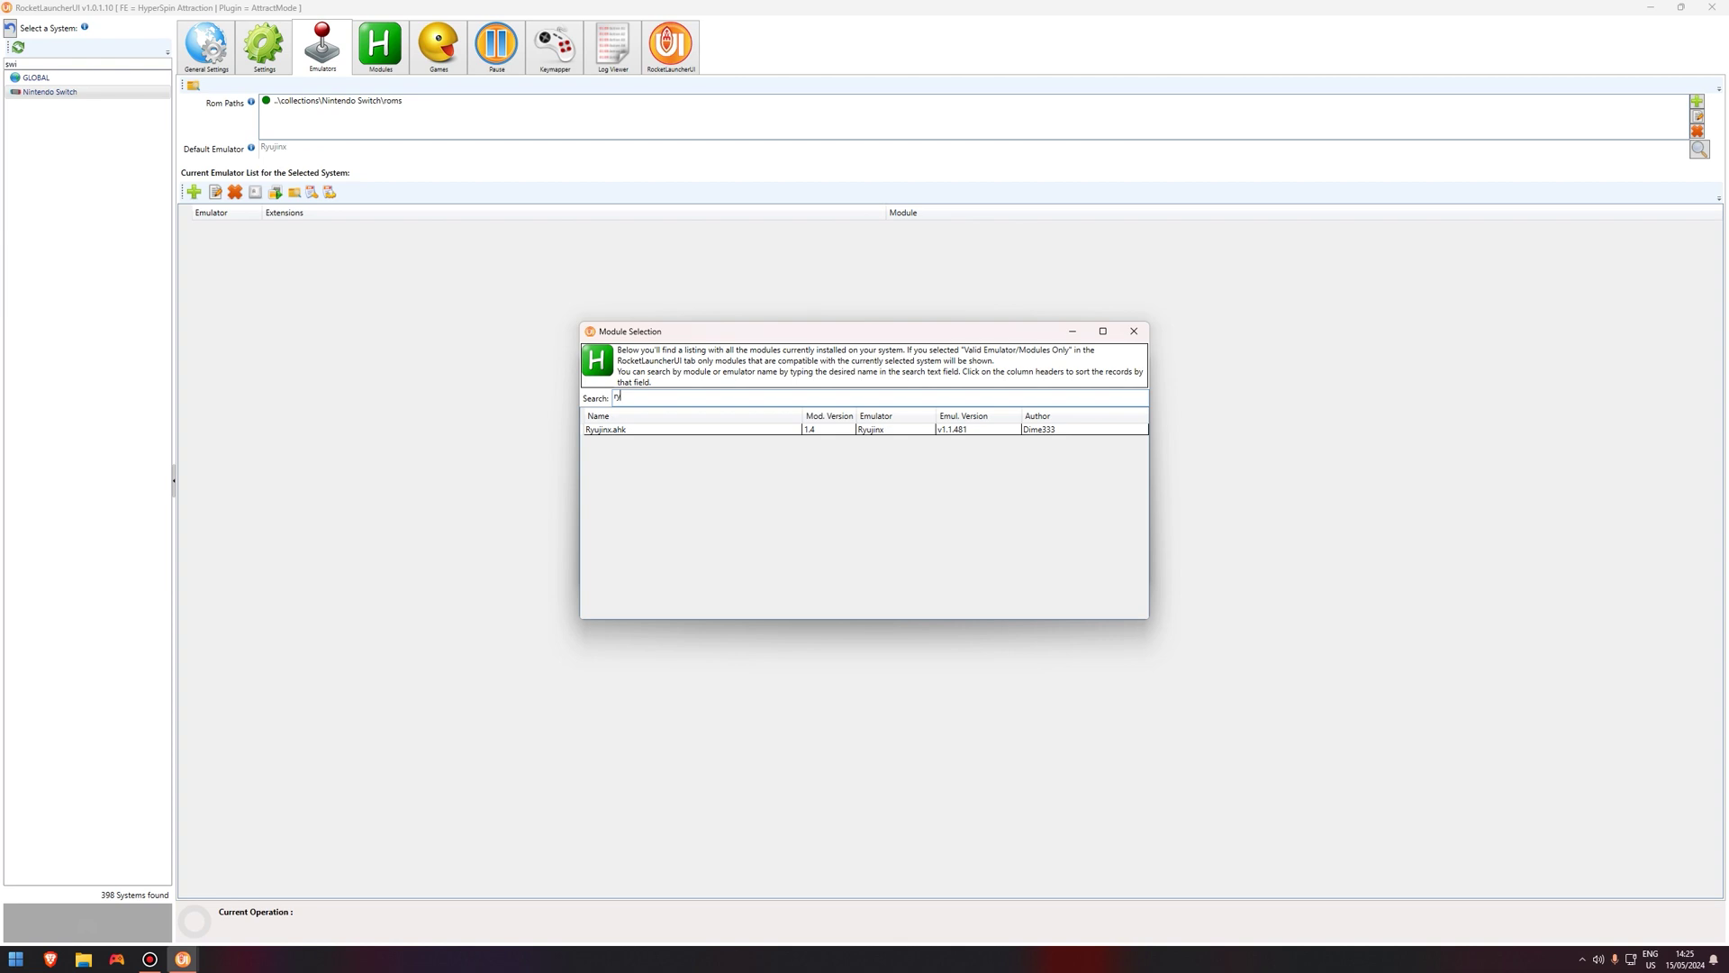
pyautogui.press('Down')
pyautogui.press('Return')
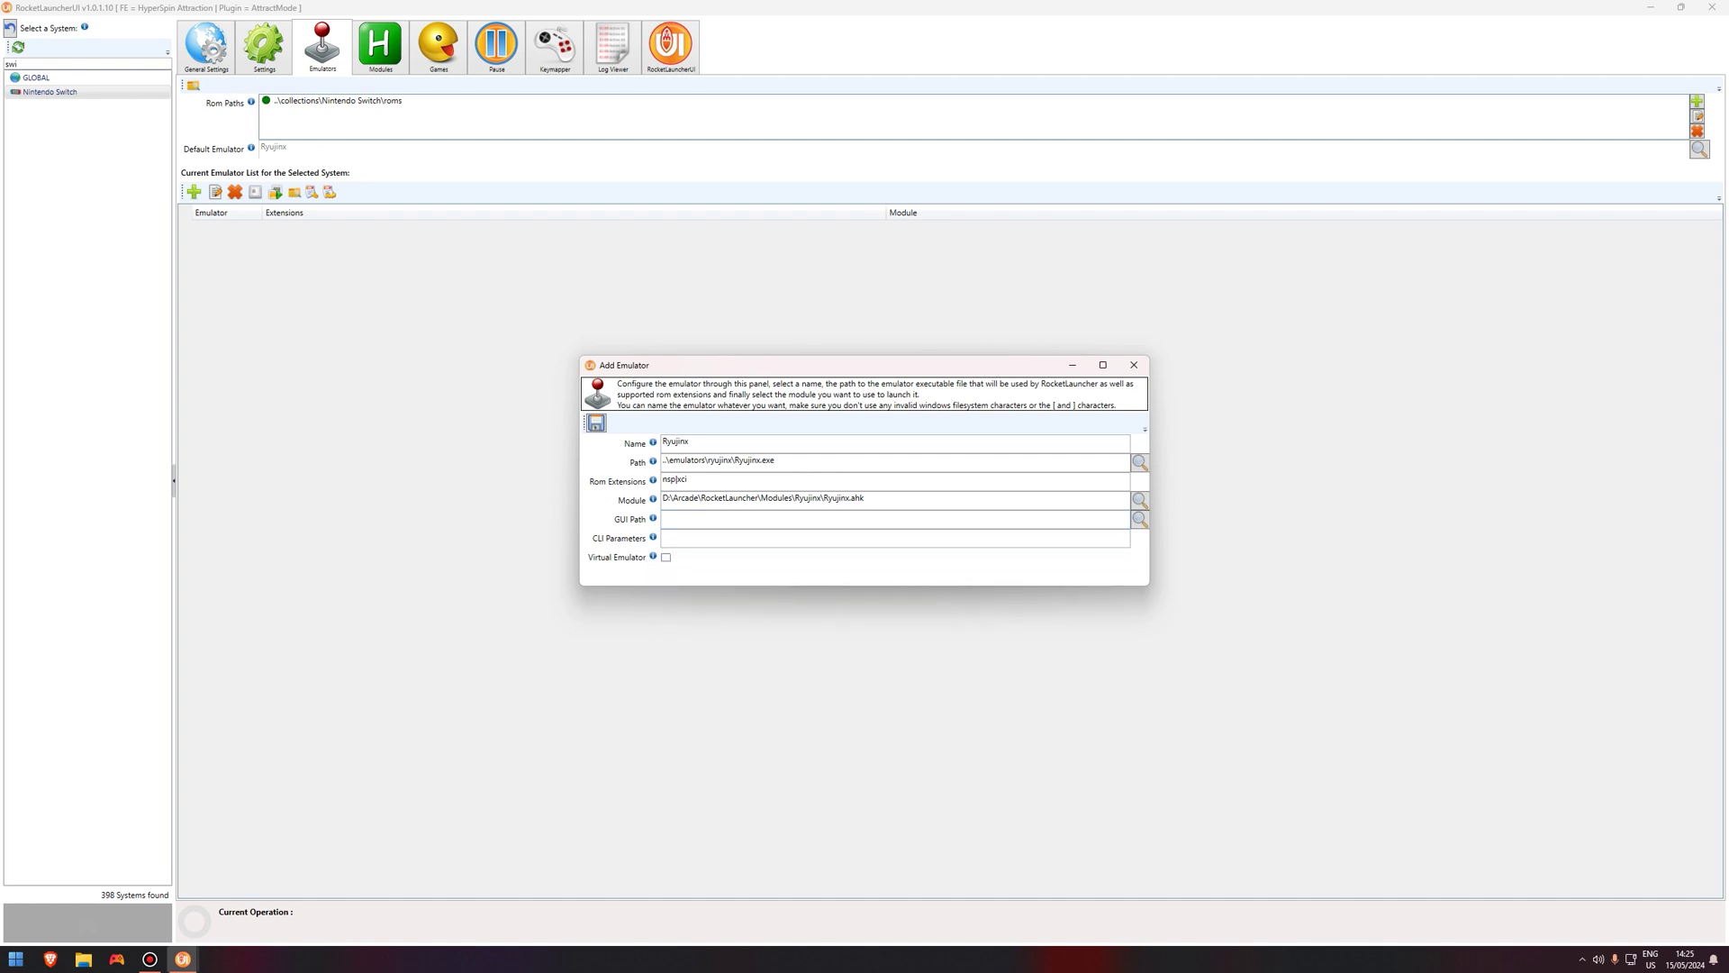
pyautogui.hotkey('ctrl', 's')
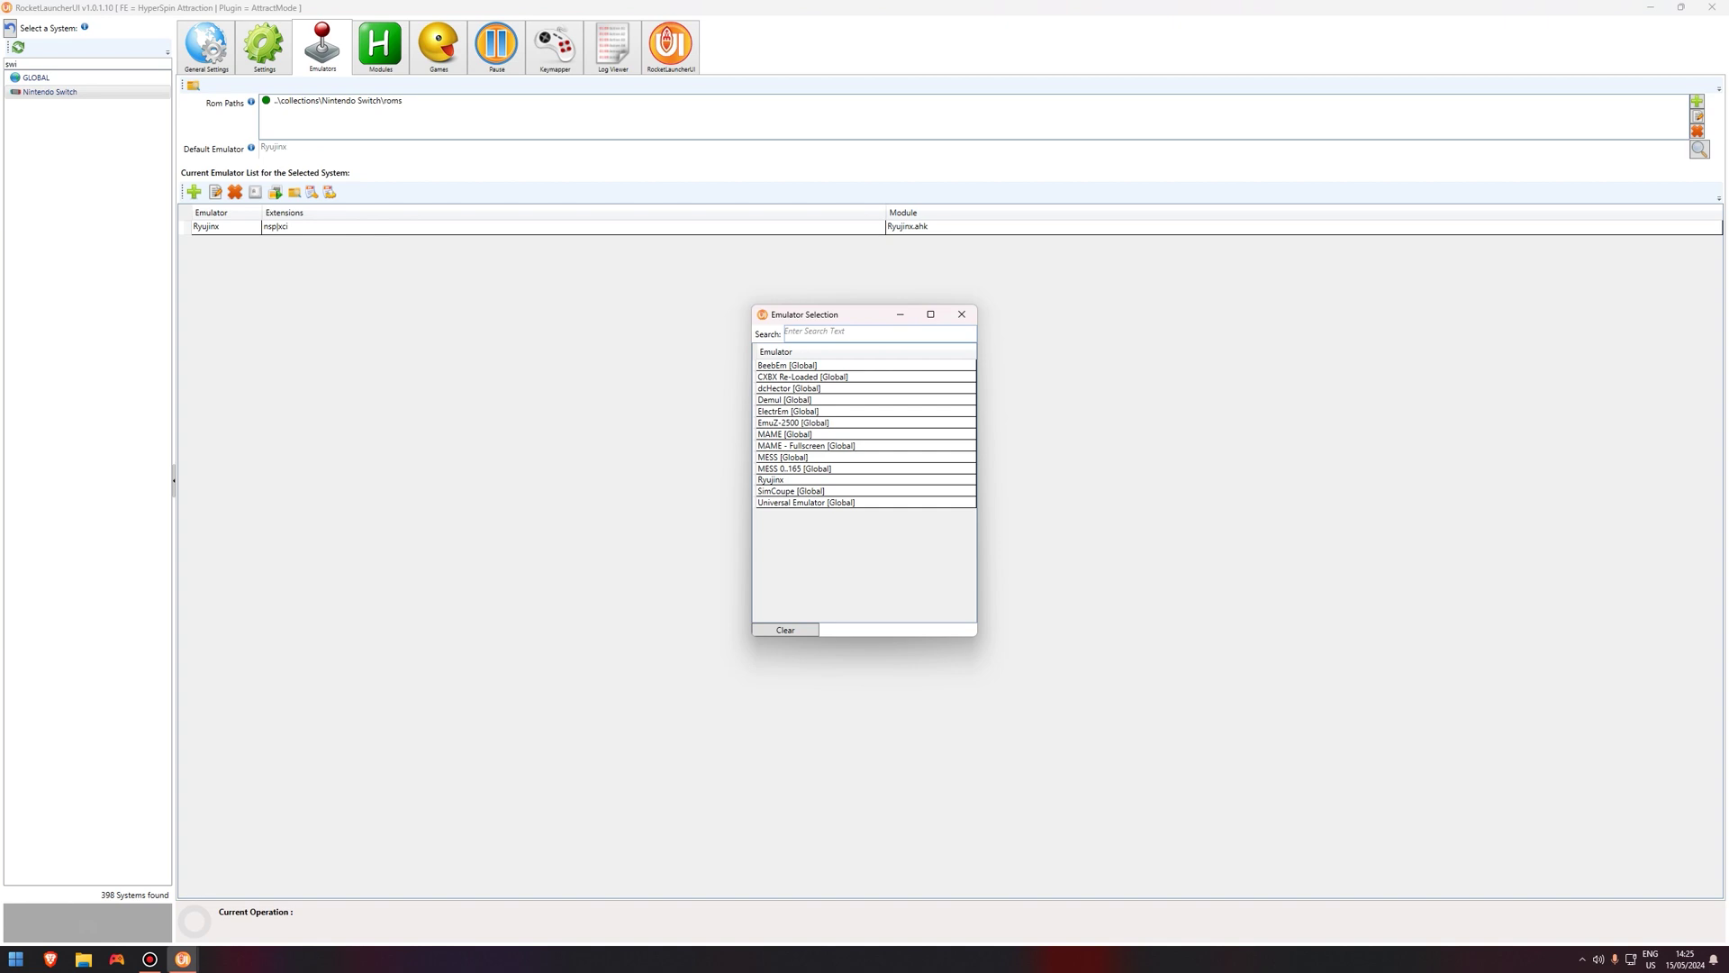
# Step: Filter the Emulator Selection list with 'ry' so only Ryujinx is listed
pyautogui.write('r')
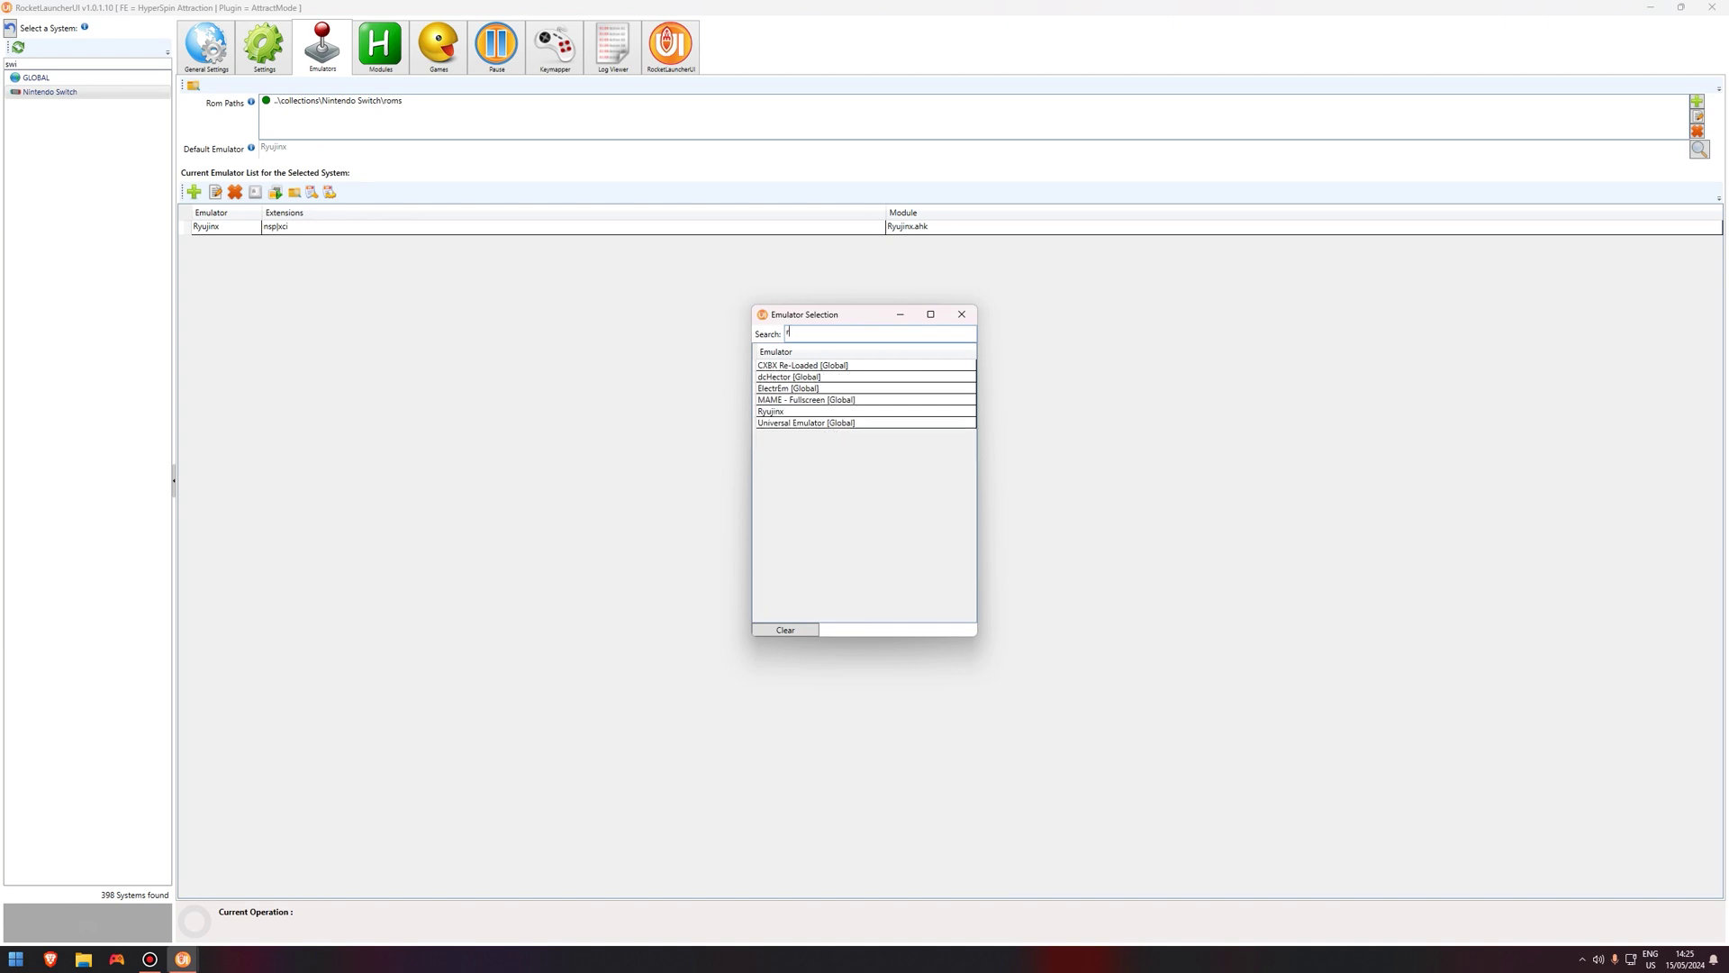
pyautogui.write('y')
pyautogui.press('Return')
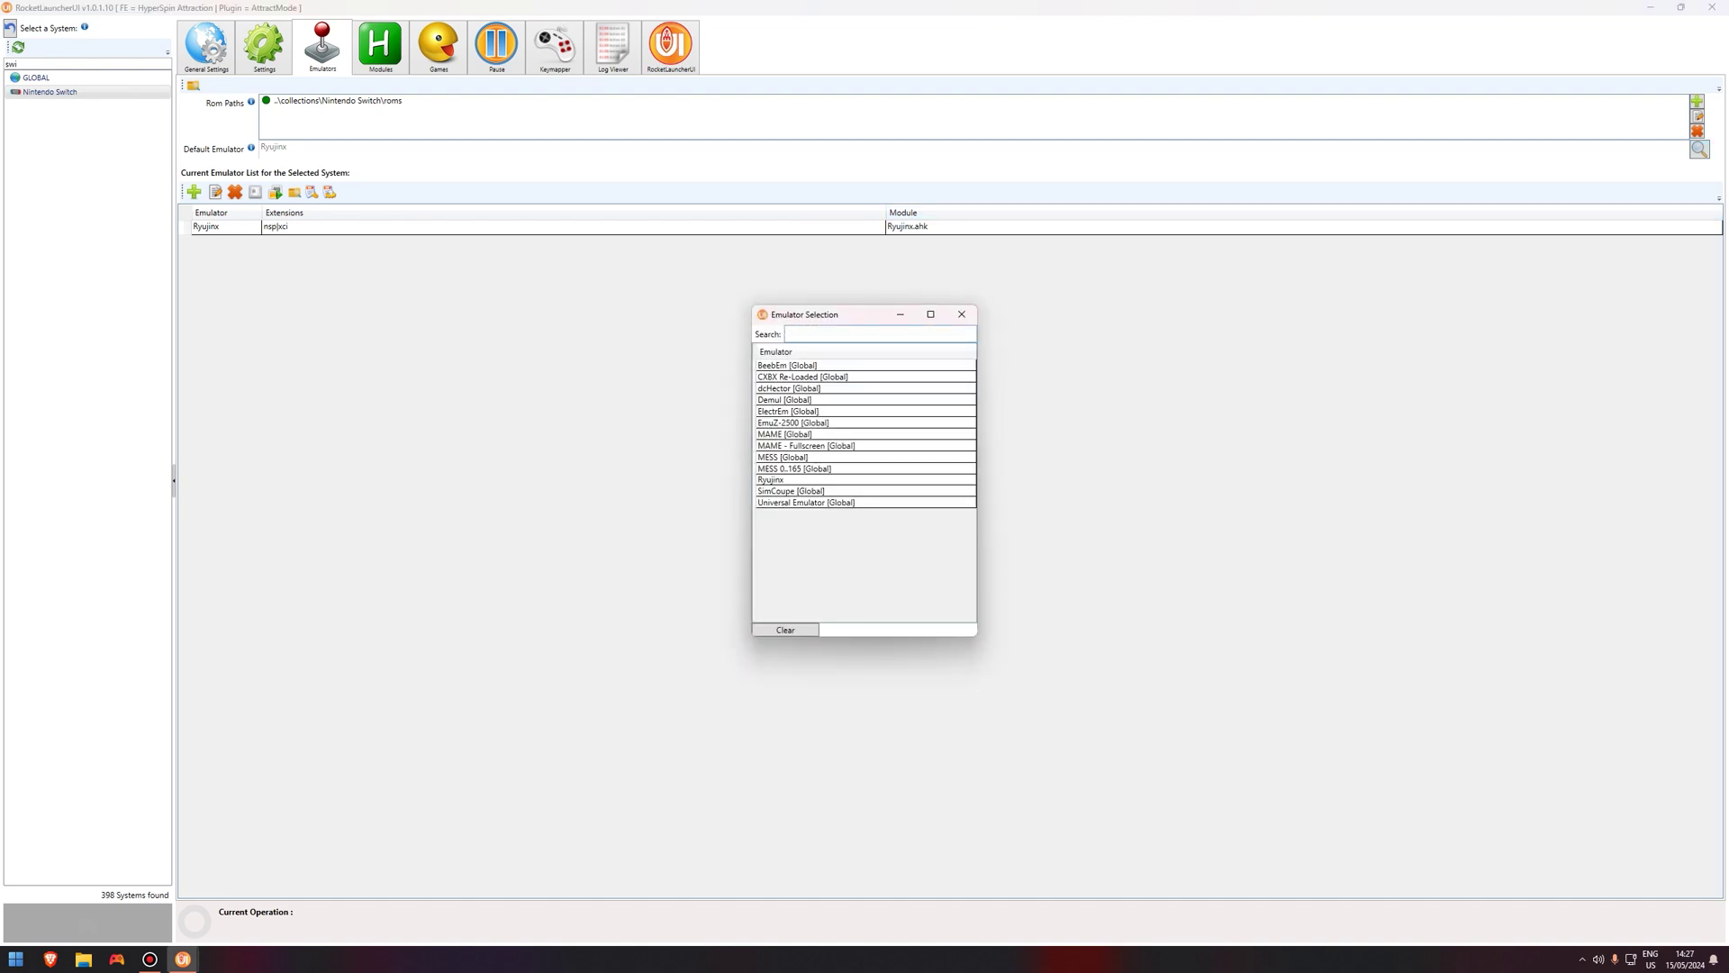
pyautogui.write('ry')
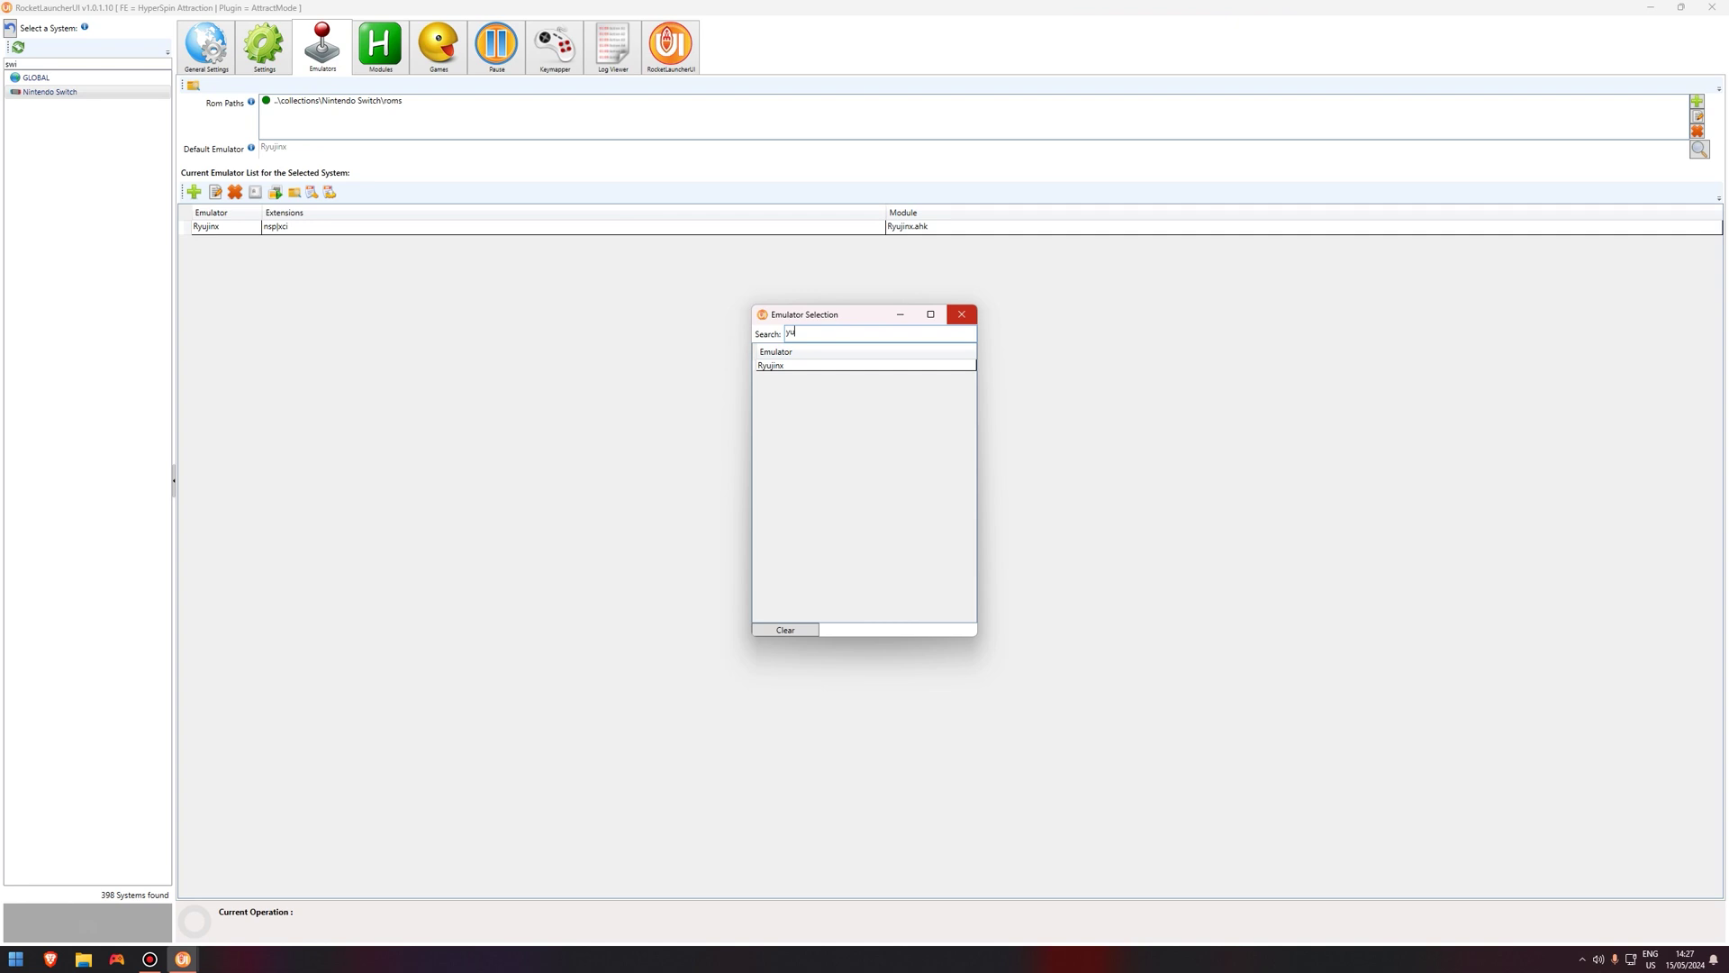
# Step: Close the Emulator Selection window, keeping Ryujinx as the Nintendo Switch default
pyautogui.click(961, 314)
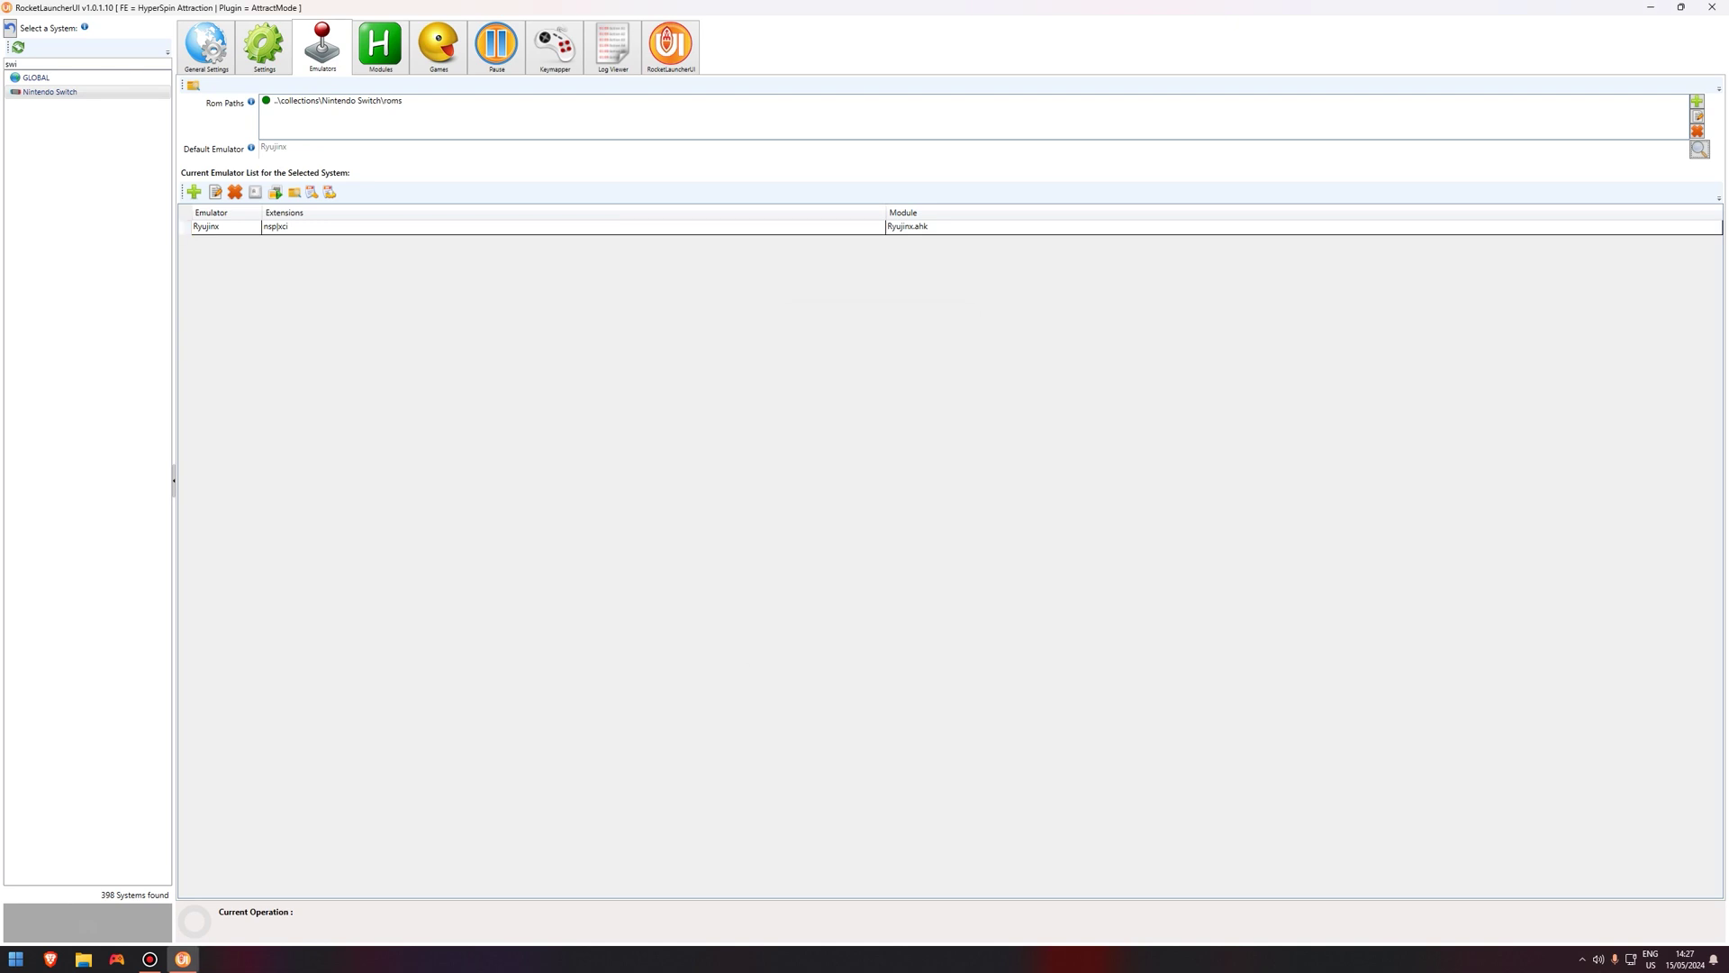